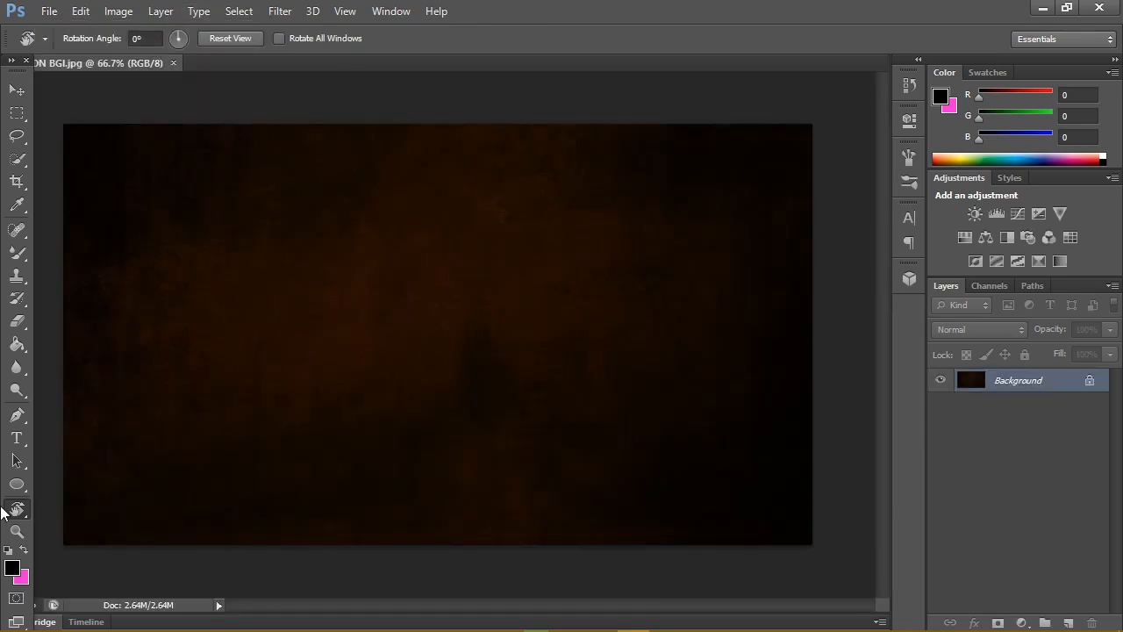
Set the foreground colour to white (ffffff)
{"action": "left_click", "coordinate": [12, 567]}
{"action": "left_click_drag", "start_coordinate": [624, 91], "coordinate": [554, 31]}
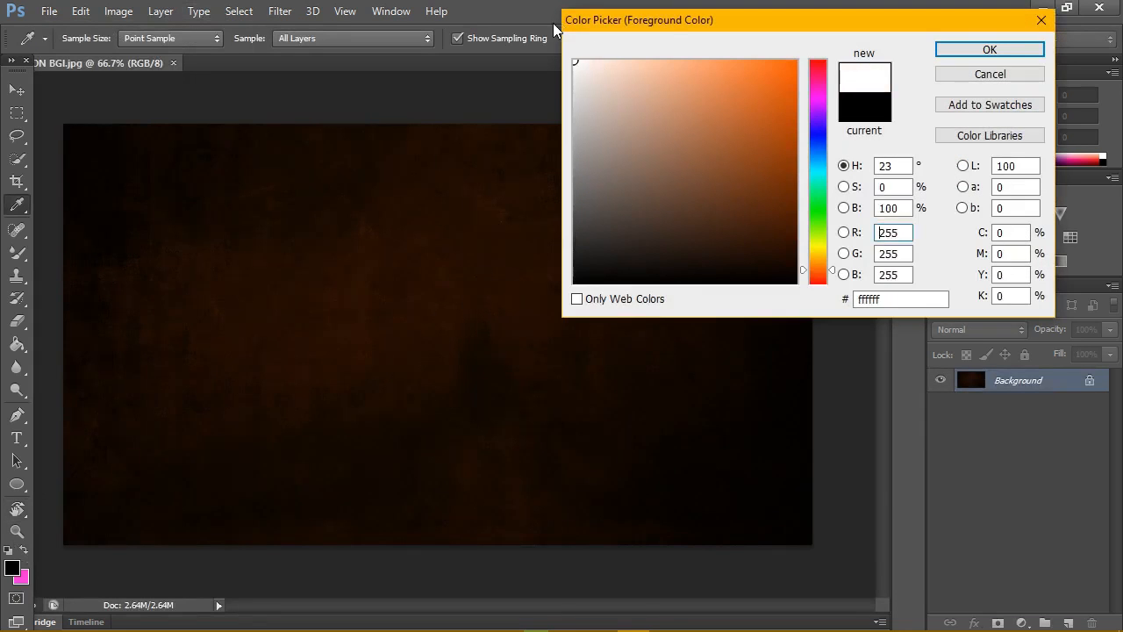
{"action": "left_click", "coordinate": [989, 49]}
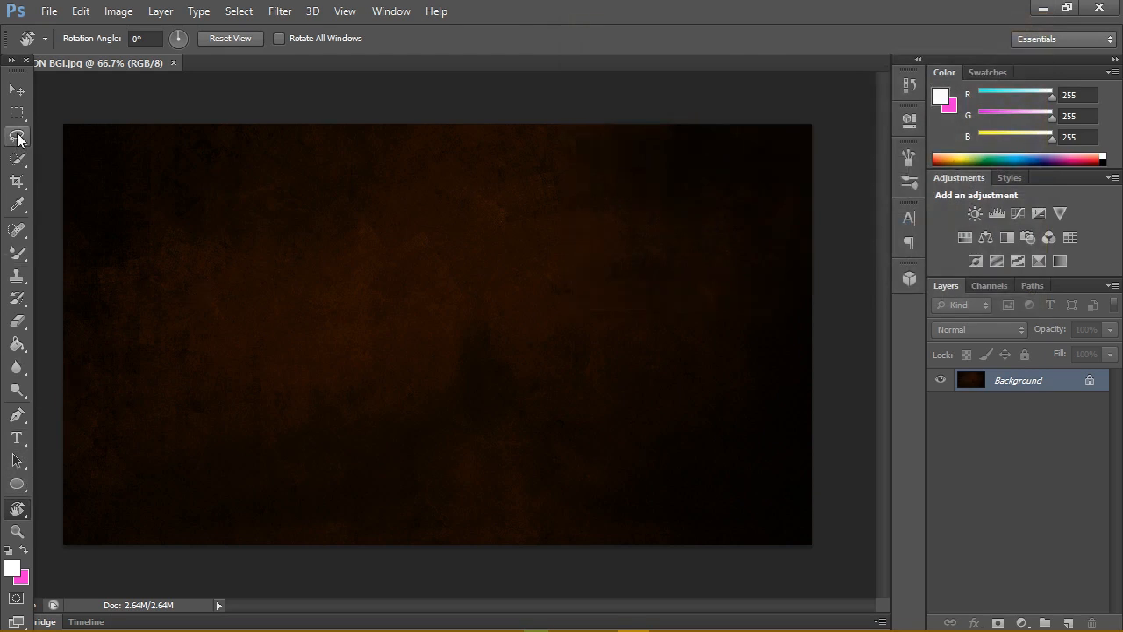
Start a text entry on the left part of the canvas in Uniform Rounded, Ultra style, at 300 pt
{"action": "left_click", "coordinate": [20, 96]}
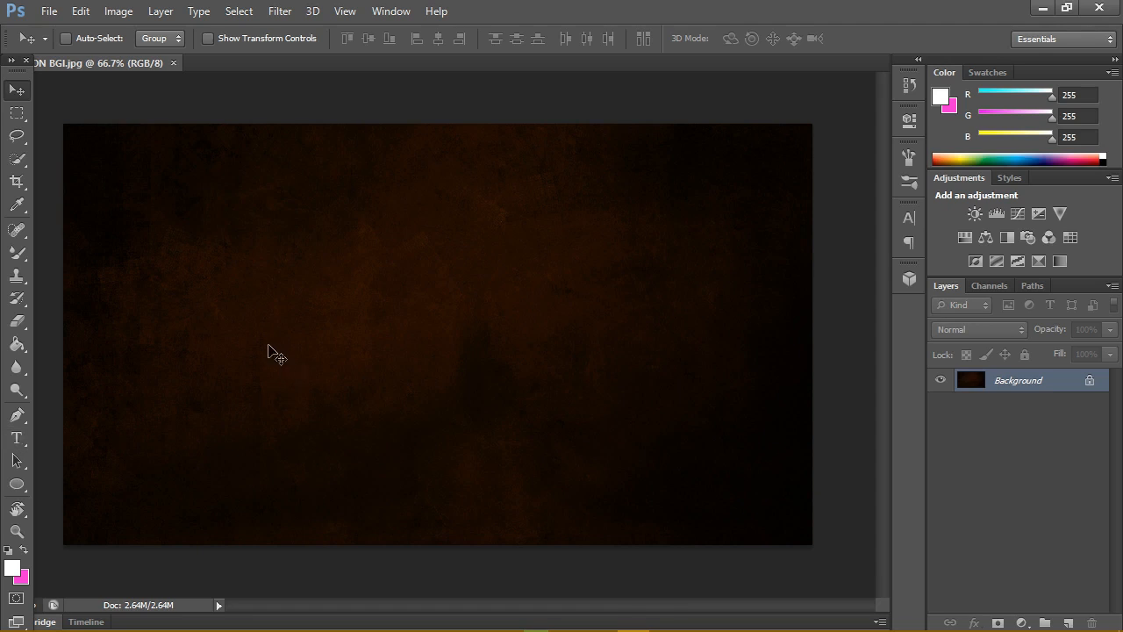
{"action": "left_click", "coordinate": [27, 443]}
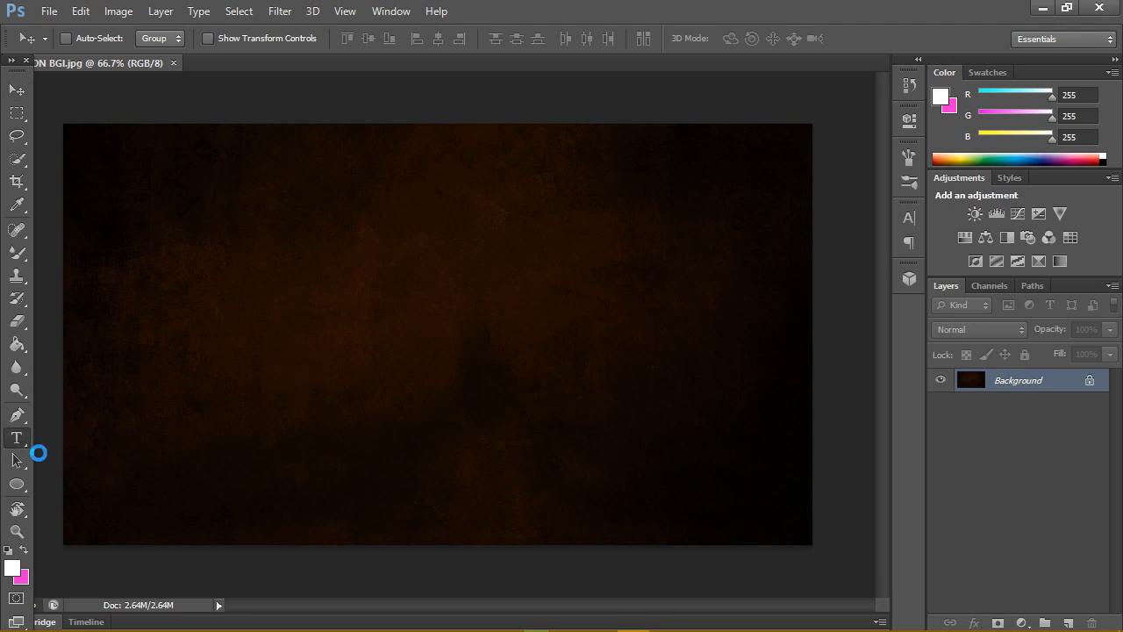
{"action": "left_click", "coordinate": [253, 334]}
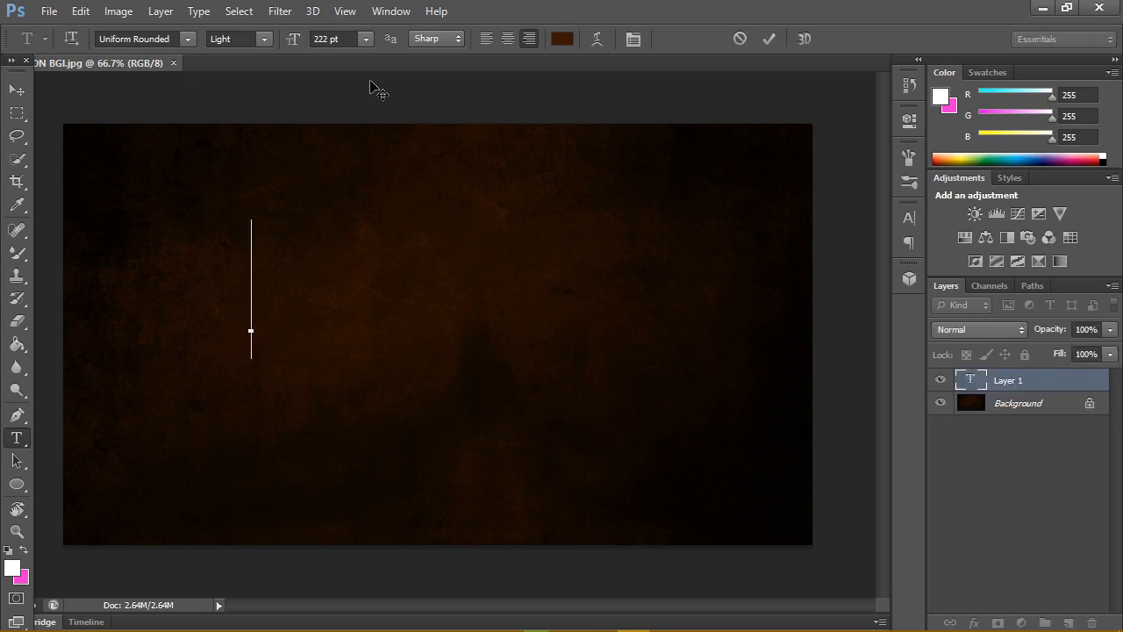
{"action": "left_click", "coordinate": [349, 41]}
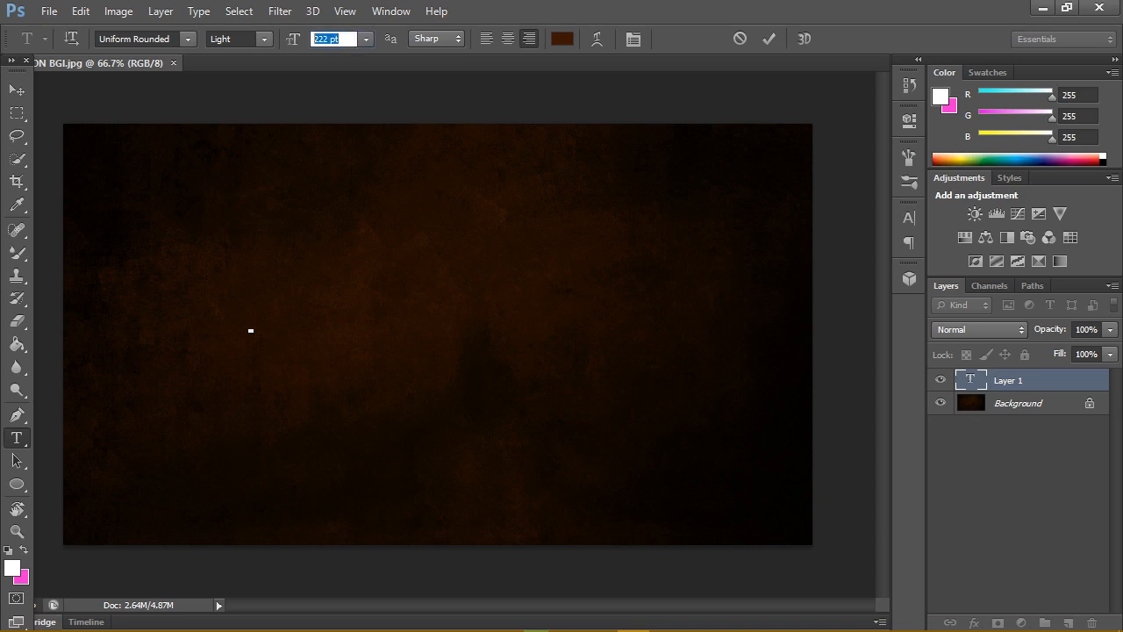
{"action": "key", "text": "Return"}
{"action": "left_click", "coordinate": [190, 40]}
{"action": "left_click", "coordinate": [211, 51]}
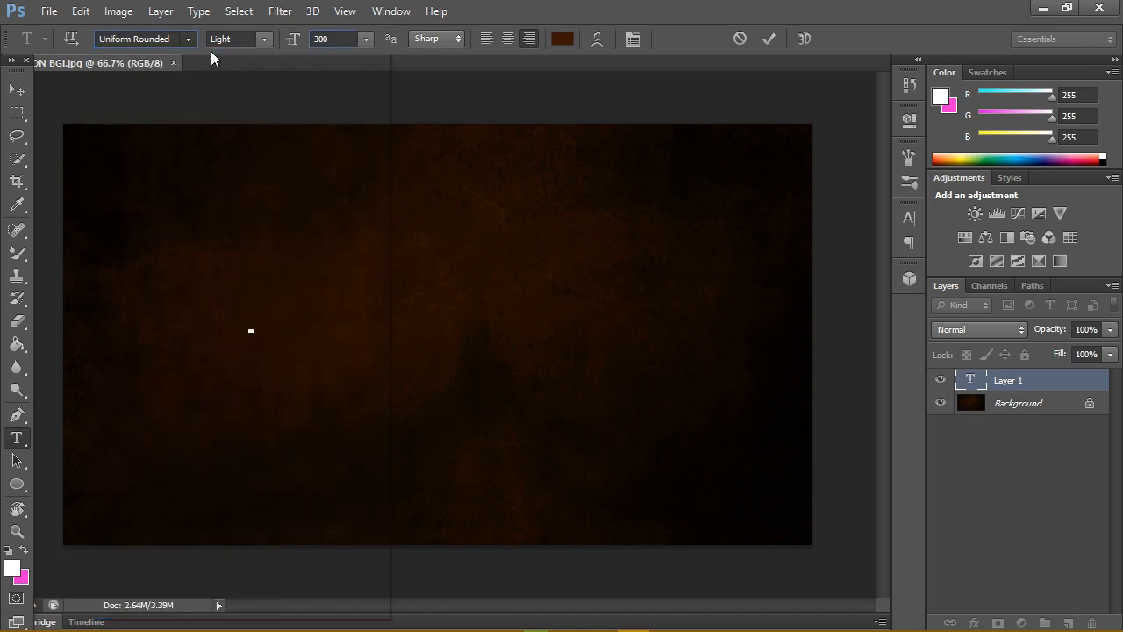
{"action": "left_click", "coordinate": [263, 39]}
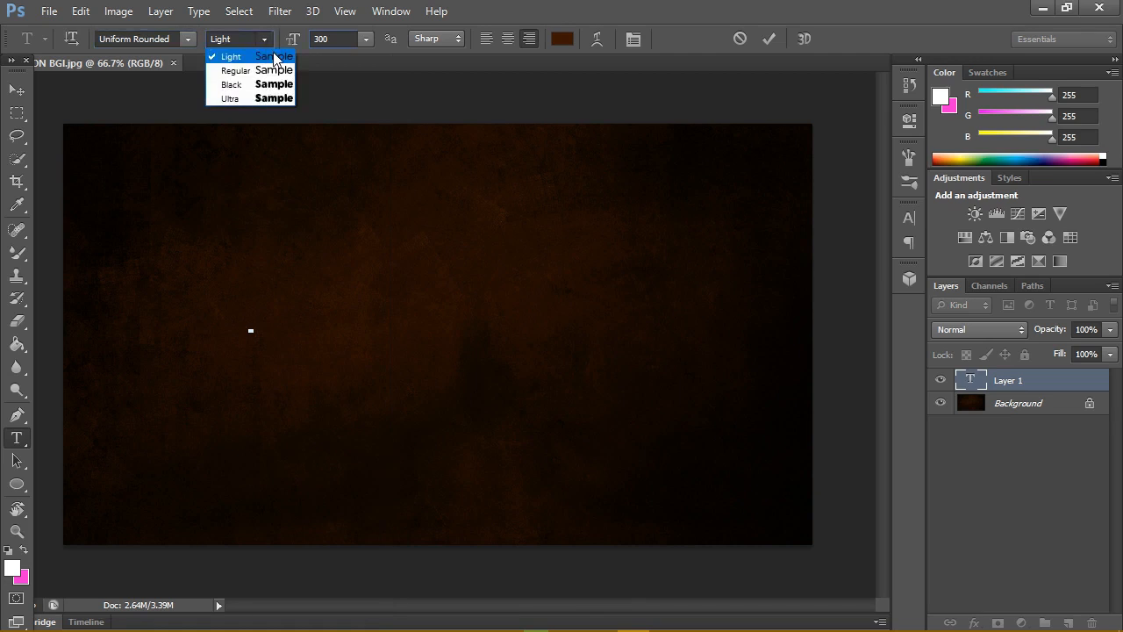
{"action": "left_click", "coordinate": [272, 97]}
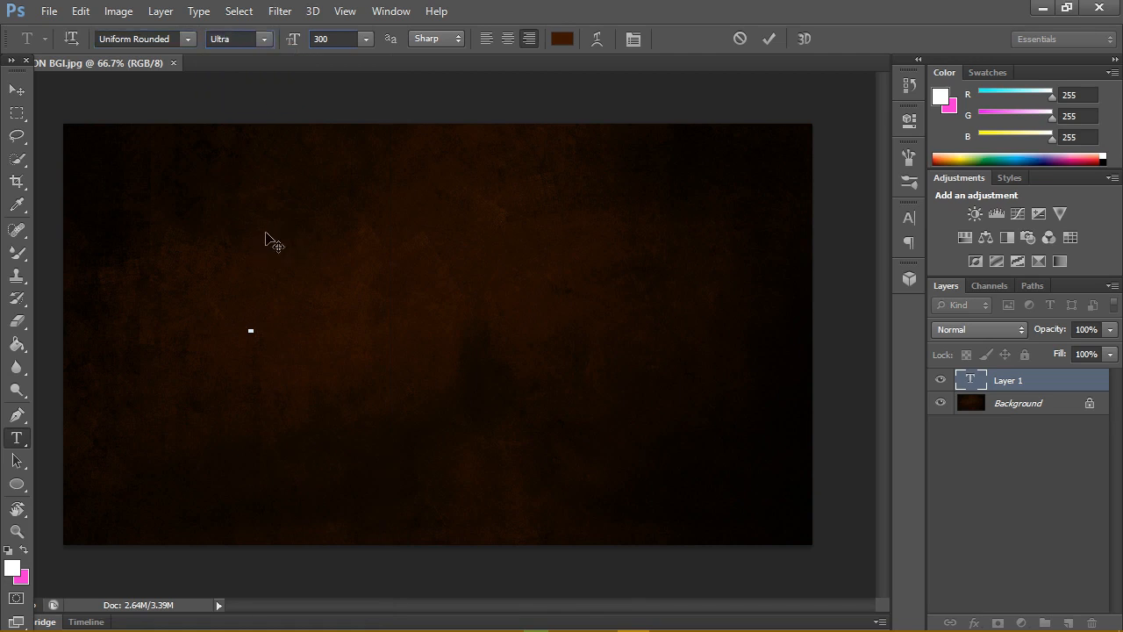
{"action": "left_click_drag", "start_coordinate": [210, 242], "coordinate": [178, 251]}
Set the text colour to white (ffffff) and the character tracking to 50
{"action": "left_click", "coordinate": [12, 569]}
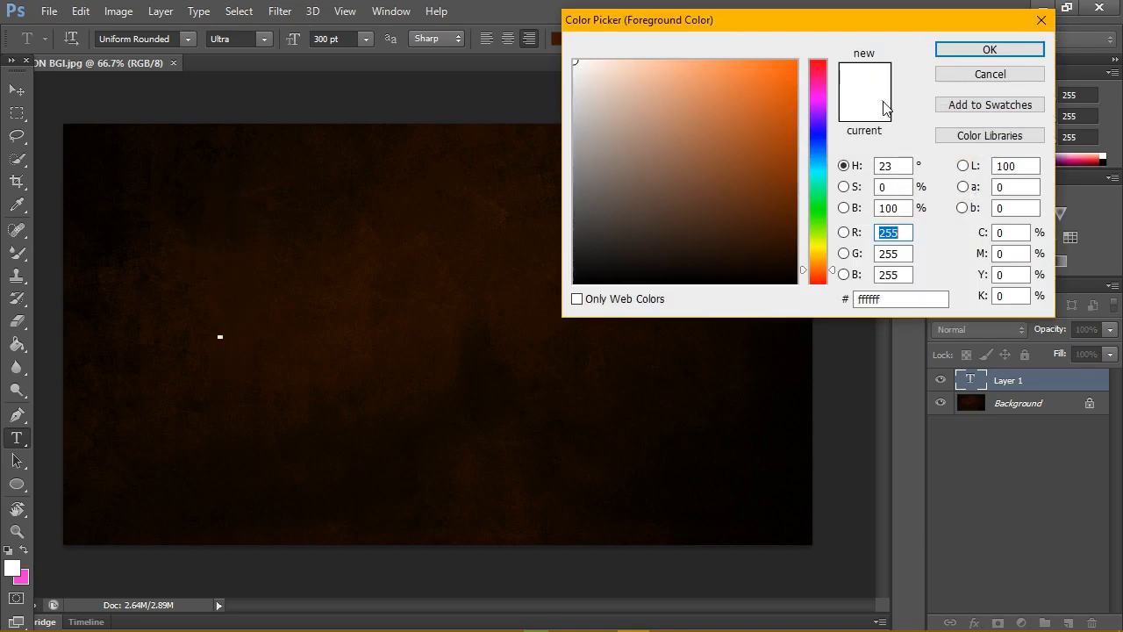
{"action": "left_click", "coordinate": [988, 50]}
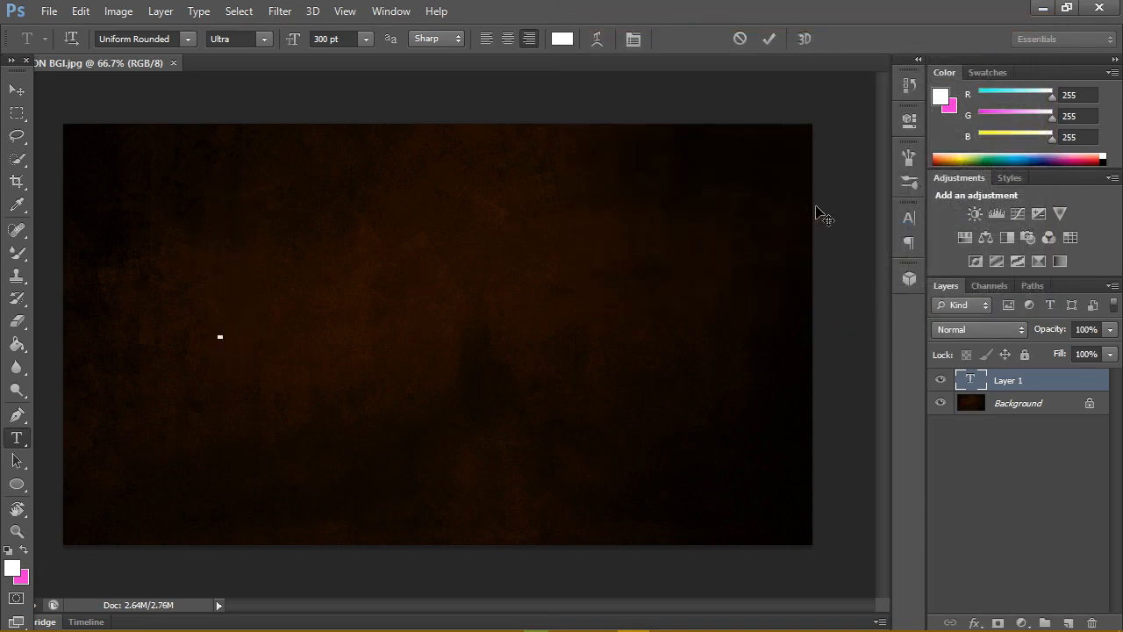
{"action": "left_click", "coordinate": [634, 42]}
{"action": "left_click", "coordinate": [634, 42]}
{"action": "left_click", "coordinate": [633, 40]}
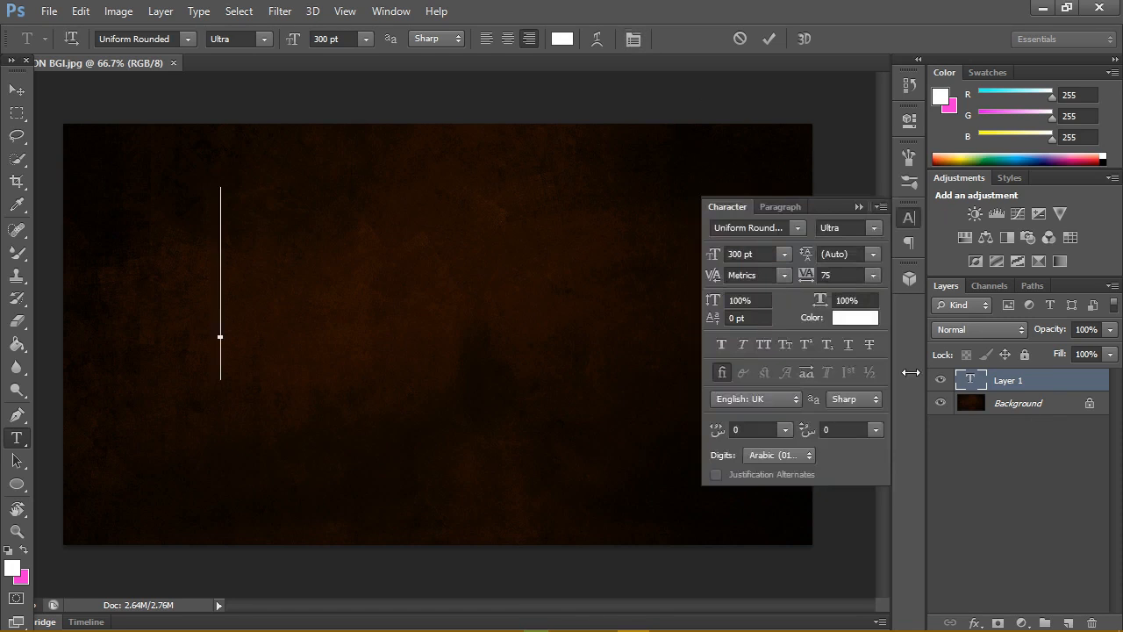
{"action": "left_click", "coordinate": [873, 276]}
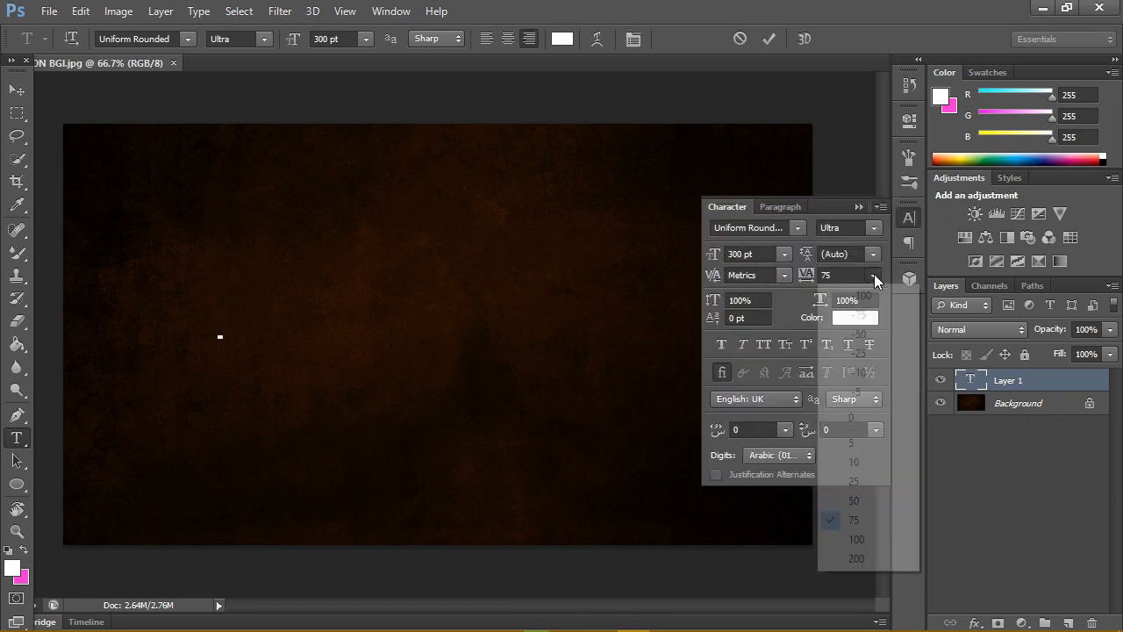
{"action": "left_click", "coordinate": [860, 502]}
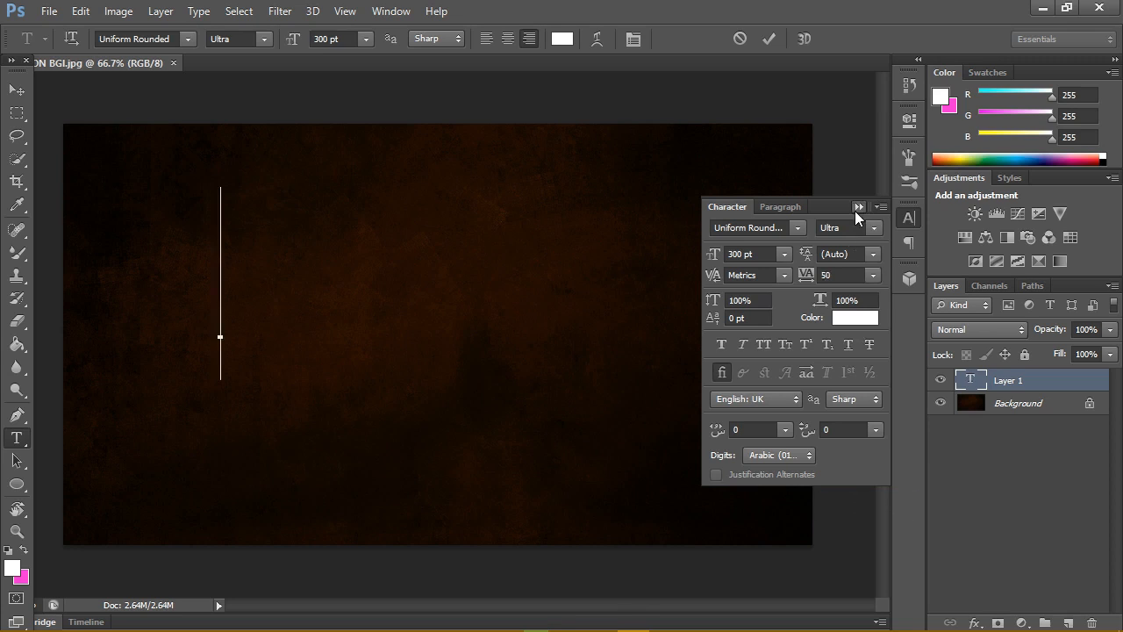
{"action": "left_click", "coordinate": [859, 208]}
{"action": "left_click_drag", "start_coordinate": [151, 262], "coordinate": [149, 294]}
{"action": "type", "text": "NE"}
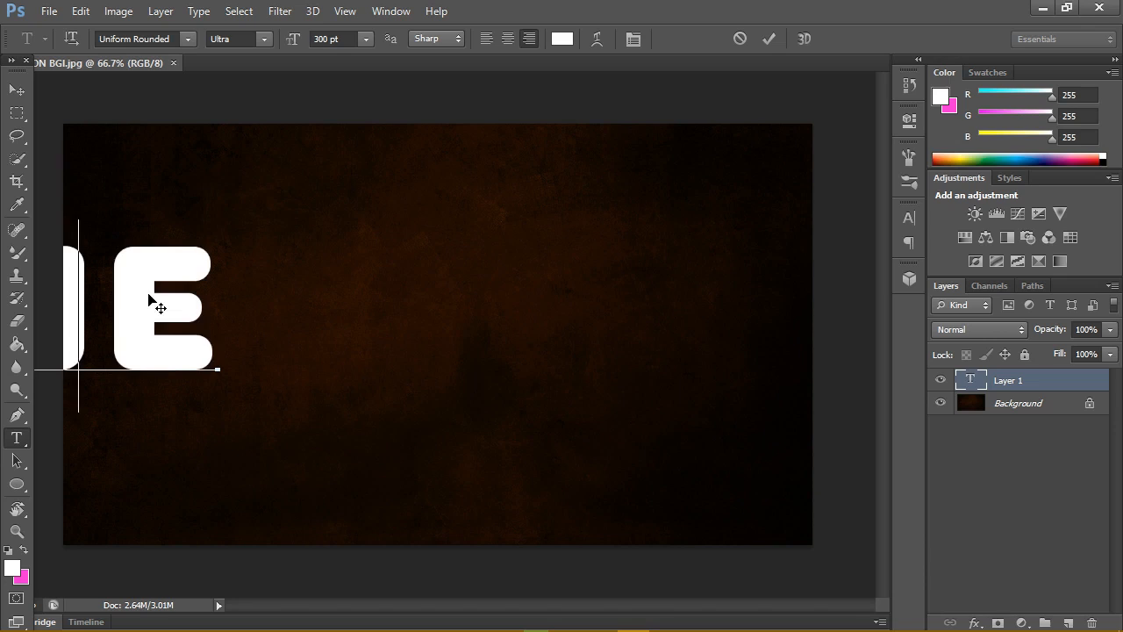
{"action": "key", "text": "BackSpace"}
{"action": "key", "text": "BackSpace"}
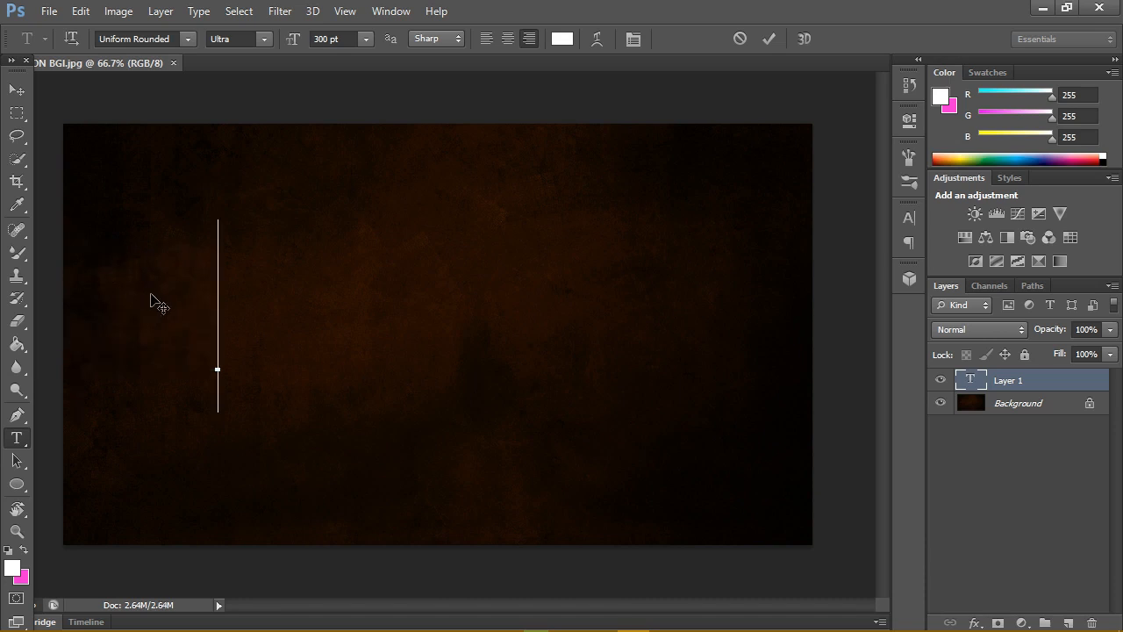
Enter the text "NEON" and move it to the middle of the canvas
{"action": "left_click_drag", "start_coordinate": [159, 305], "coordinate": [309, 300]}
{"action": "type", "text": "NEON"}
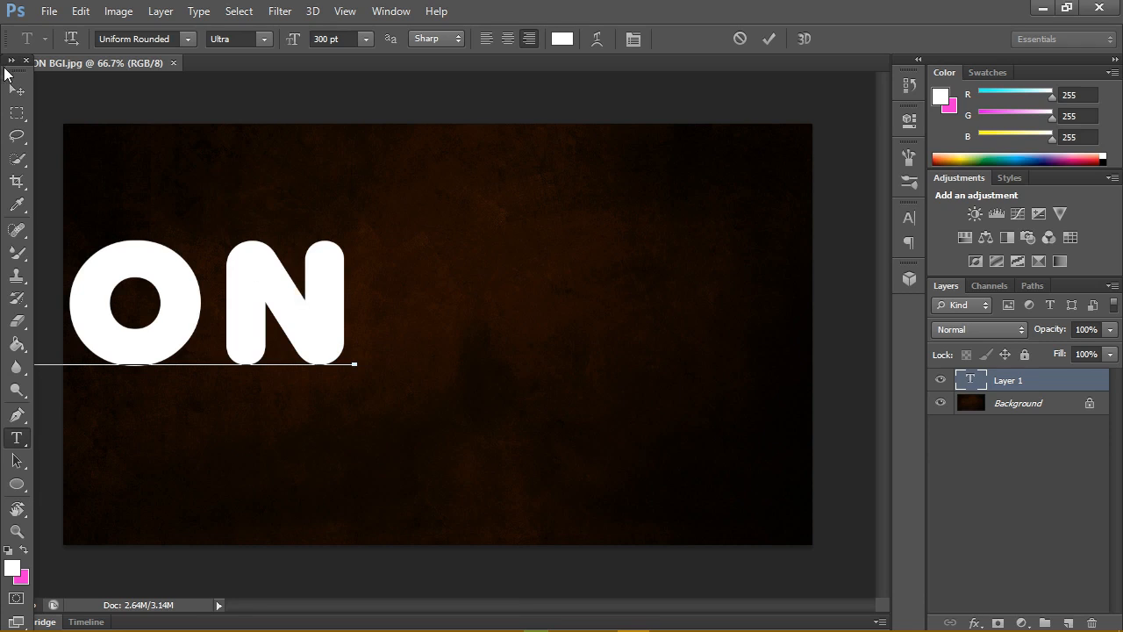
{"action": "left_click", "coordinate": [16, 89]}
{"action": "left_click_drag", "start_coordinate": [358, 281], "coordinate": [587, 300]}
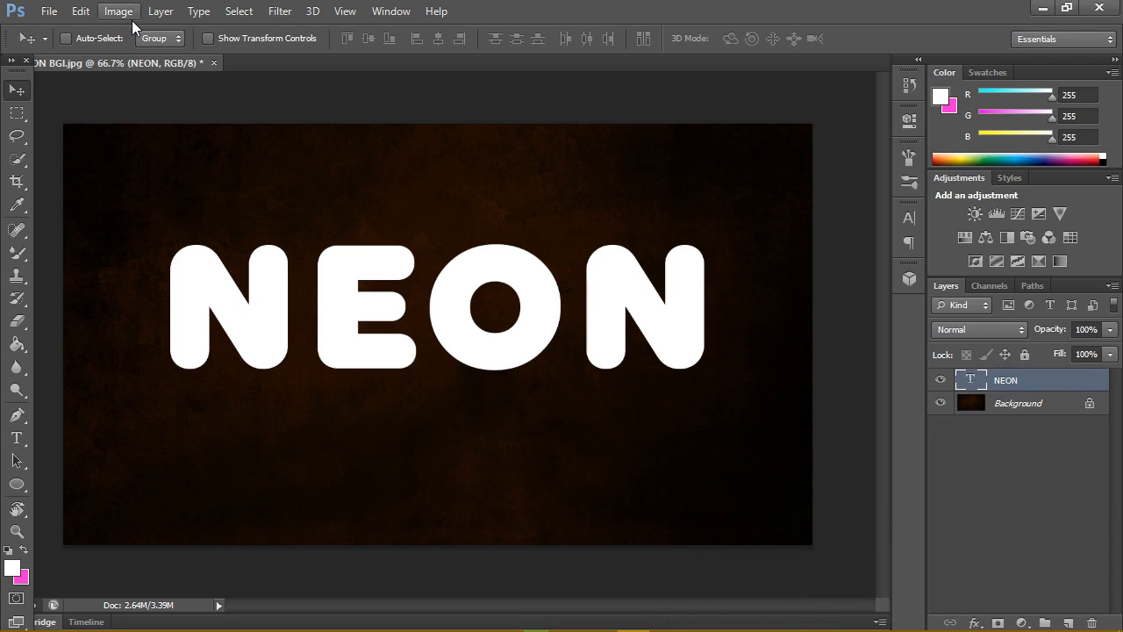
{"action": "left_click", "coordinate": [77, 13]}
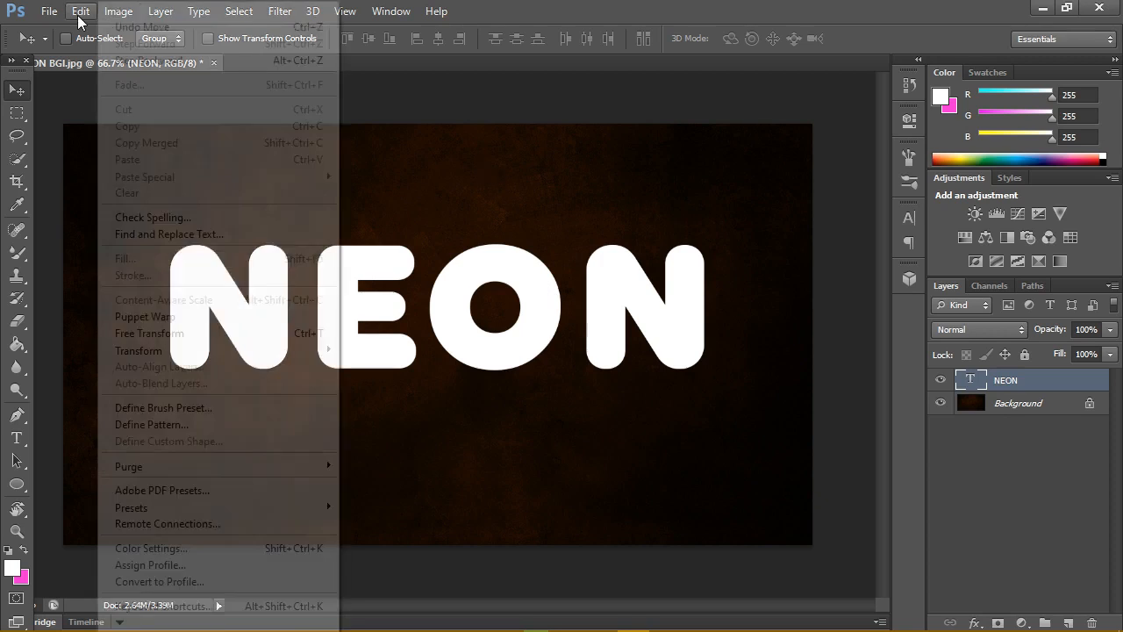
{"action": "left_click", "coordinate": [79, 18]}
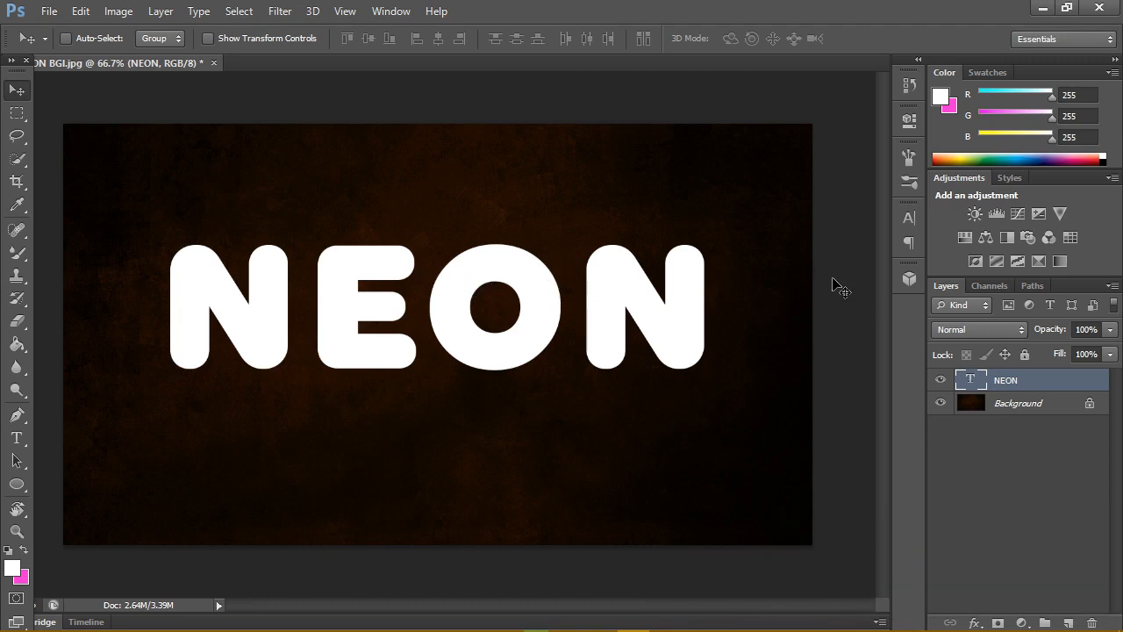
Duplicate the NEON text layer as "NEON 2" and place the copy directly below the original layer
{"action": "left_click", "coordinate": [161, 11]}
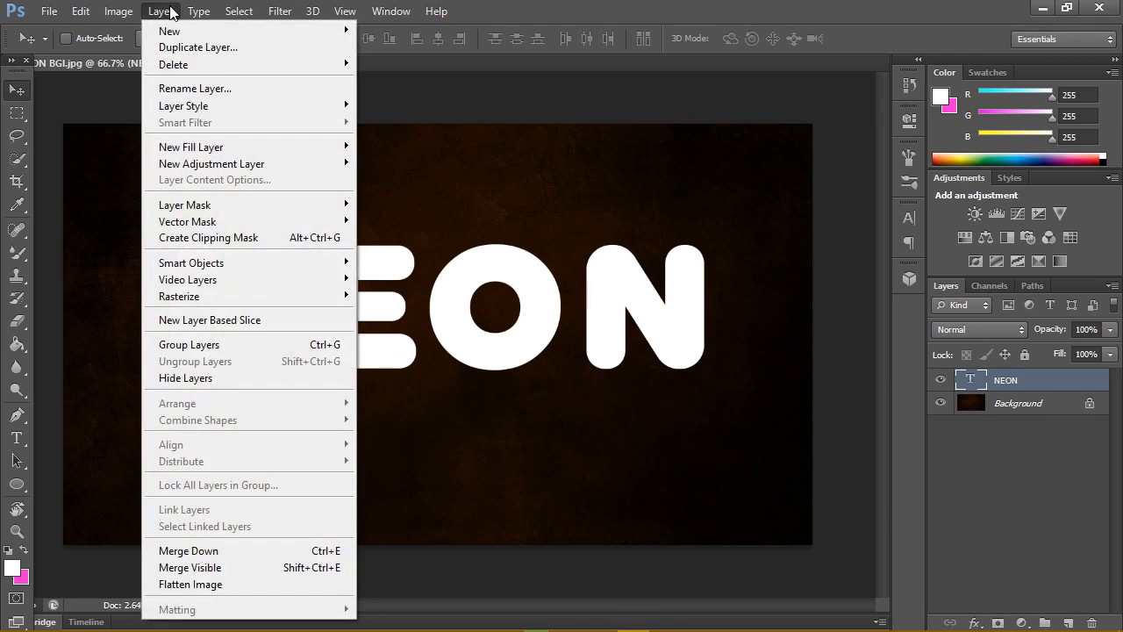
{"action": "left_click", "coordinate": [252, 50]}
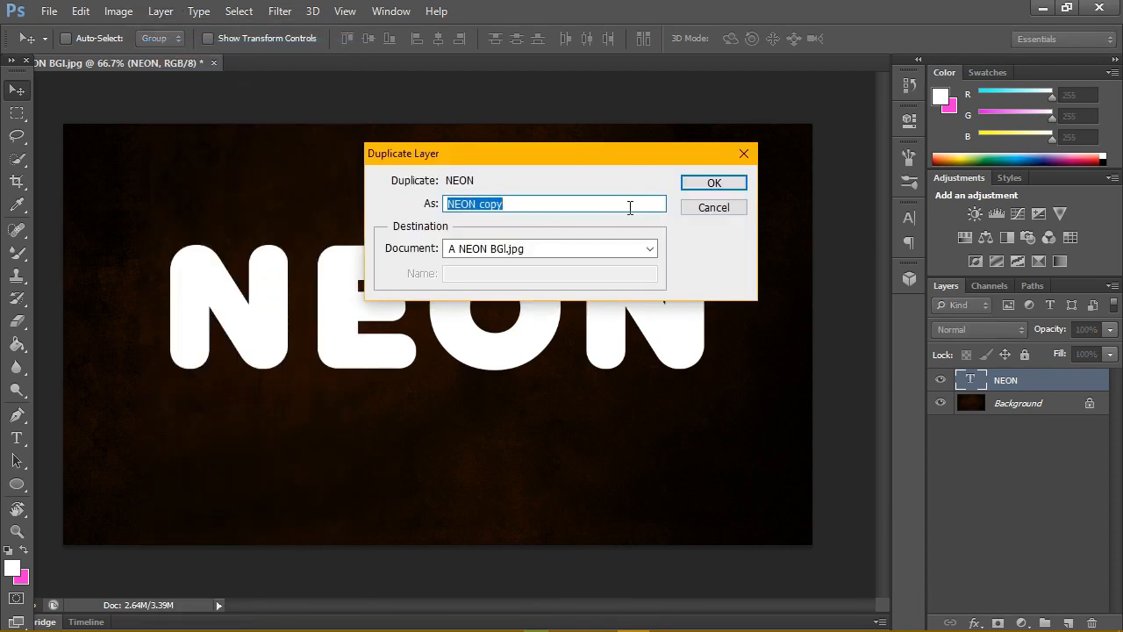
{"action": "left_click", "coordinate": [572, 208]}
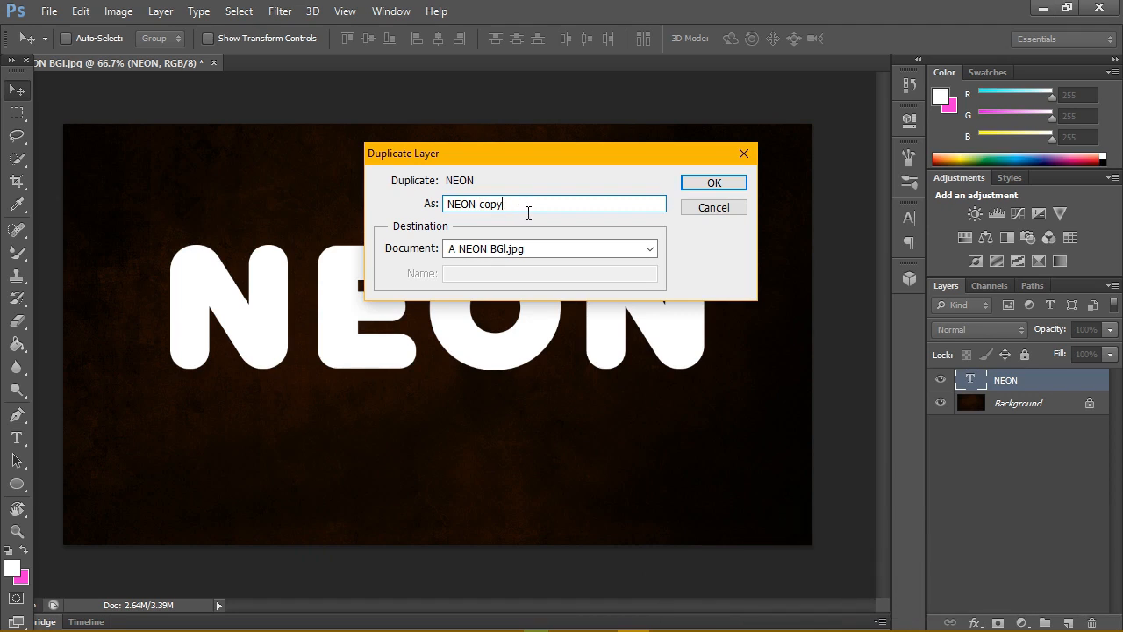
{"action": "left_click_drag", "start_coordinate": [485, 207], "coordinate": [521, 209]}
{"action": "left_click", "coordinate": [724, 178]}
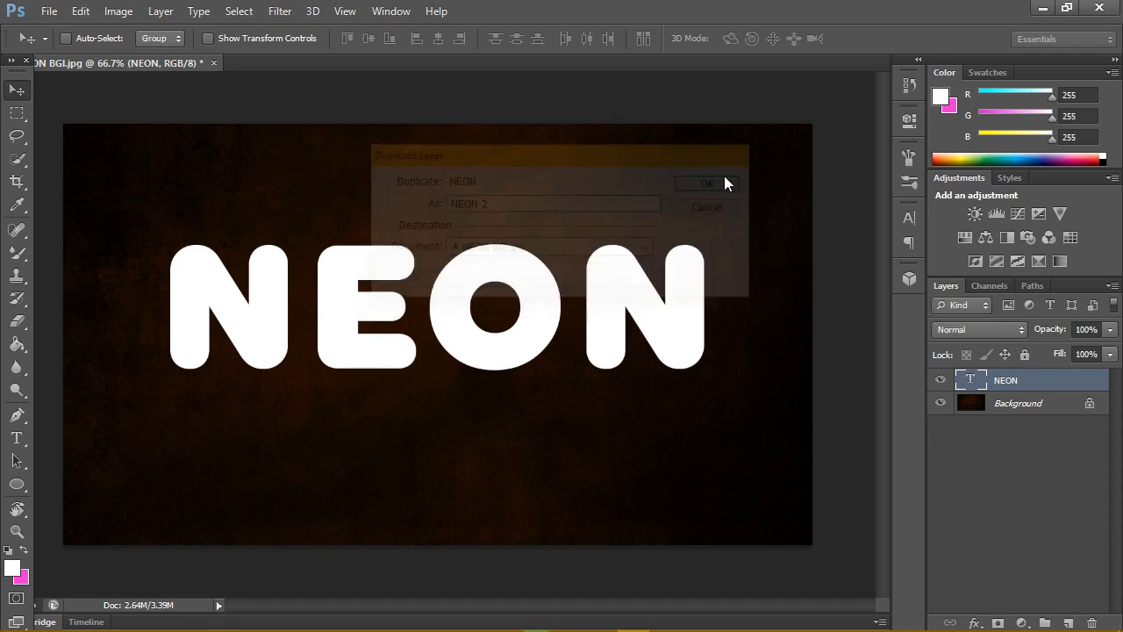
{"action": "left_click_drag", "start_coordinate": [1026, 381], "coordinate": [1035, 411]}
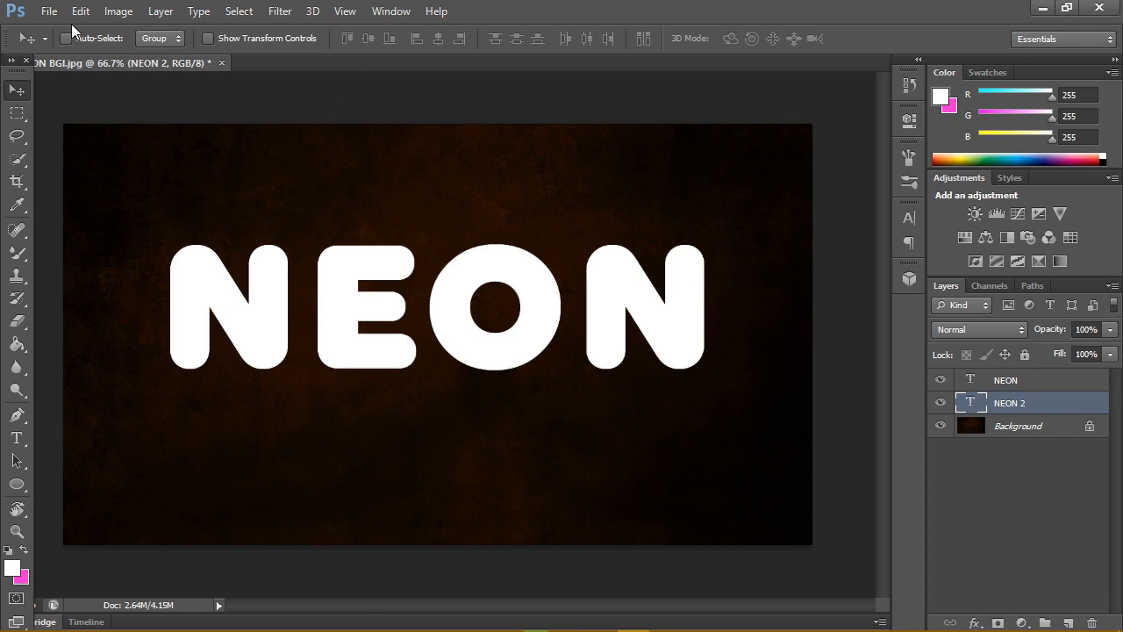
Duplicate the NEON 2 layer as "NEON 3" and place the copy directly below NEON 2
{"action": "left_click", "coordinate": [161, 11]}
{"action": "left_click", "coordinate": [222, 51]}
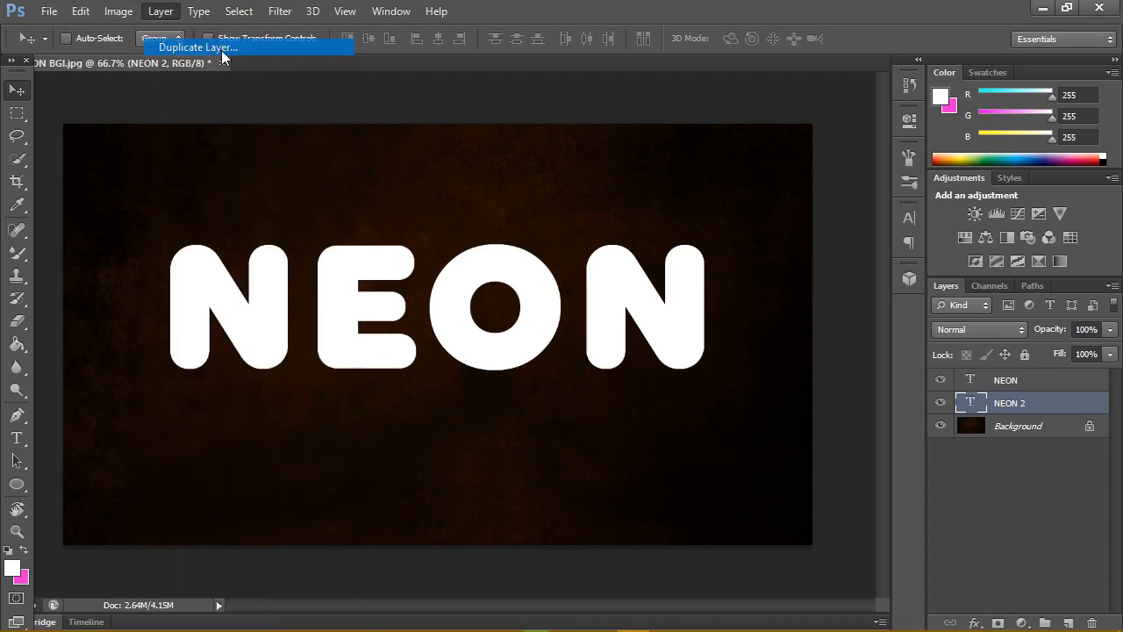
{"action": "left_click", "coordinate": [535, 210]}
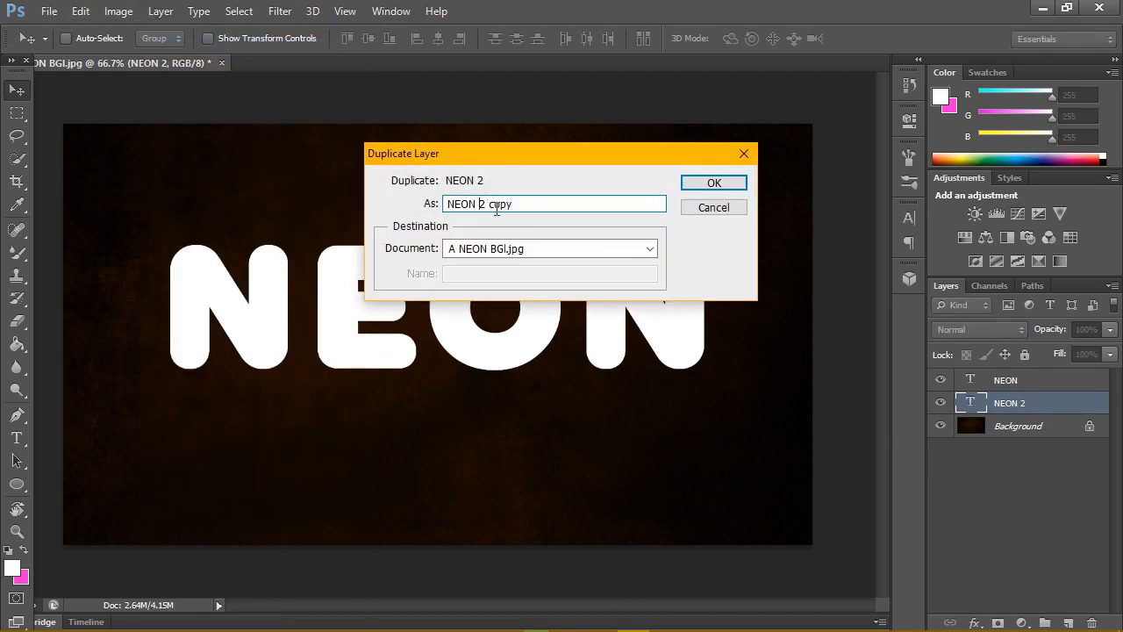
{"action": "left_click_drag", "start_coordinate": [479, 205], "coordinate": [539, 207]}
{"action": "type", "text": "3"}
{"action": "left_click", "coordinate": [714, 182]}
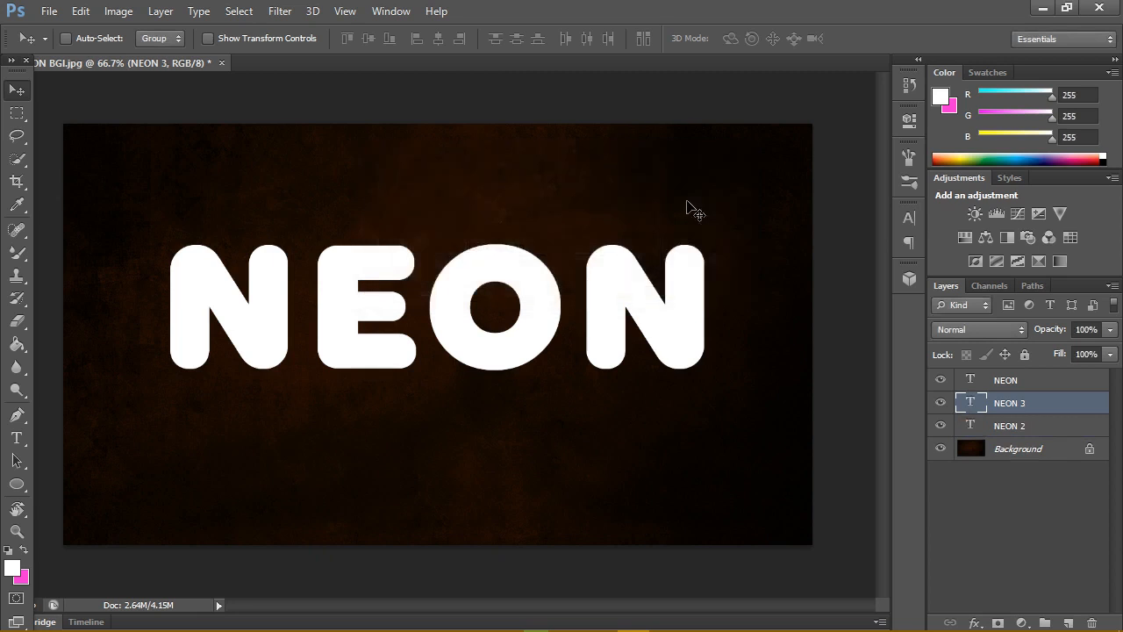
{"action": "left_click_drag", "start_coordinate": [1025, 405], "coordinate": [1037, 436]}
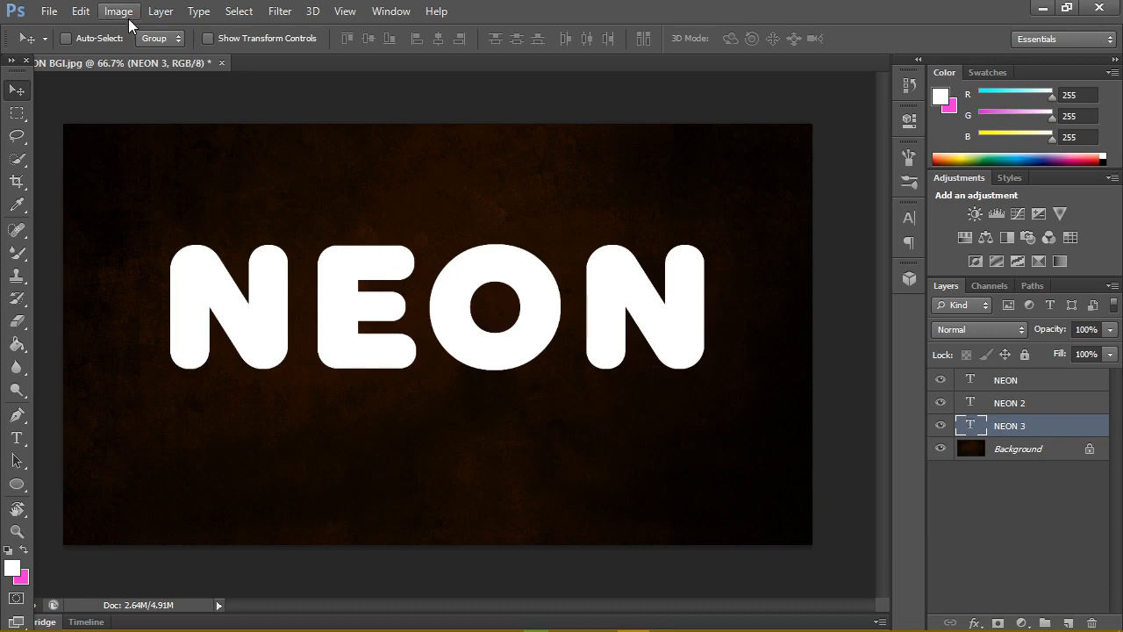
Duplicate the NEON 3 layer as "NEON 4" and place the copy directly above the Background layer
{"action": "left_click", "coordinate": [160, 10]}
{"action": "left_click", "coordinate": [208, 48]}
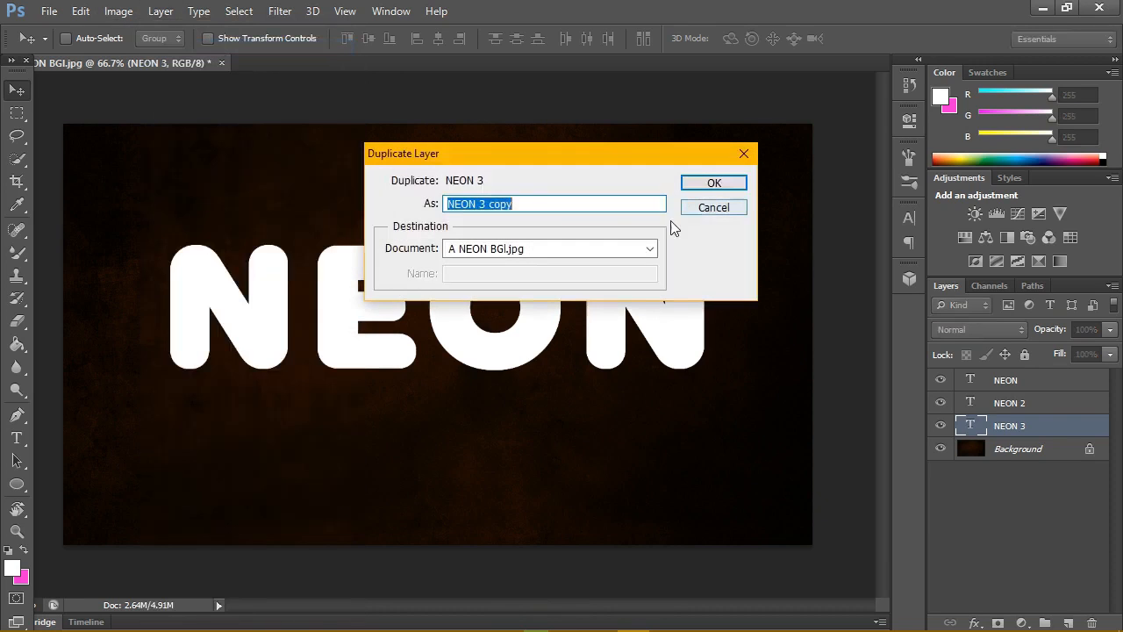
{"action": "left_click", "coordinate": [524, 210]}
{"action": "left_click_drag", "start_coordinate": [480, 204], "coordinate": [556, 211]}
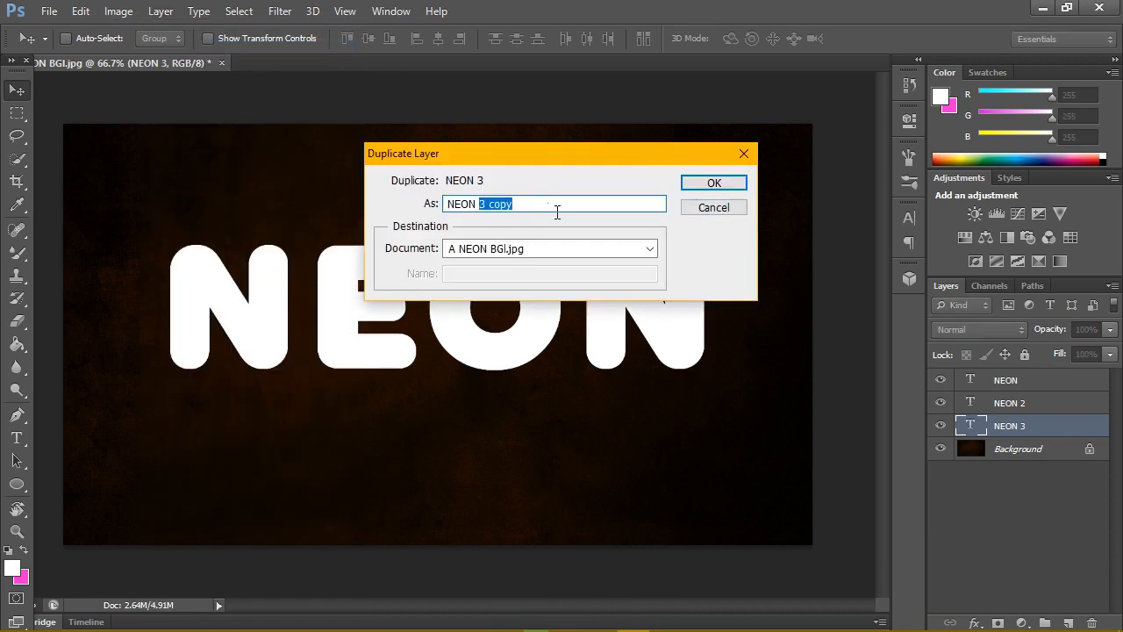
{"action": "type", "text": "4"}
{"action": "left_click", "coordinate": [714, 184]}
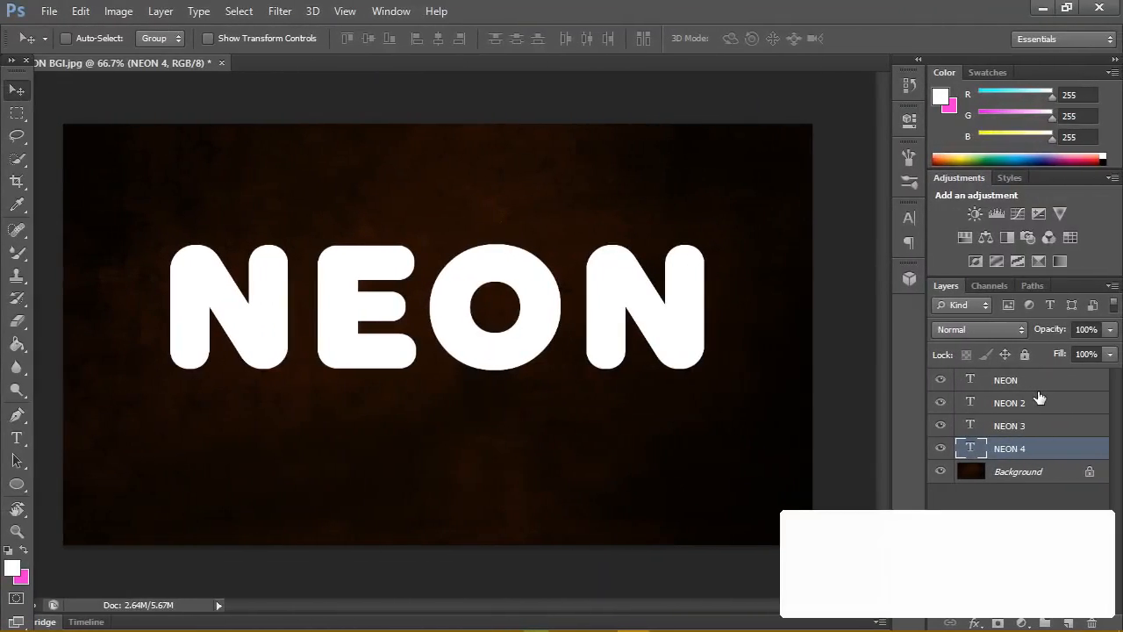
Bring up the layer style presets, select the NEON layer and hide the NEON 2, NEON 3 and NEON 4 layers
{"action": "key", "text": "m"}
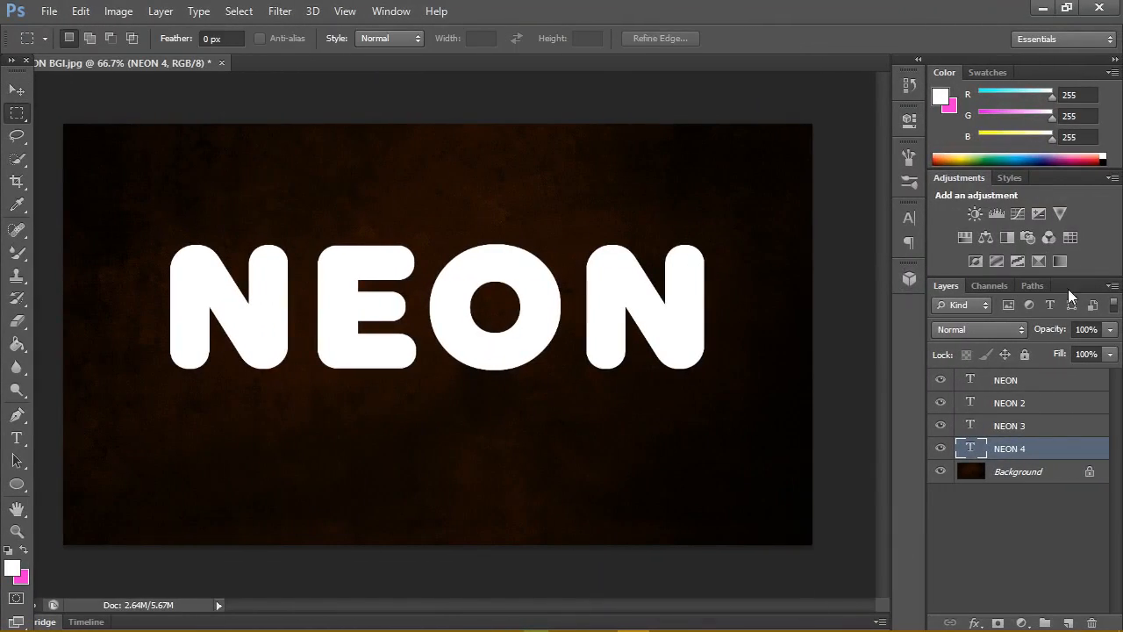
{"action": "left_click", "coordinate": [1016, 175]}
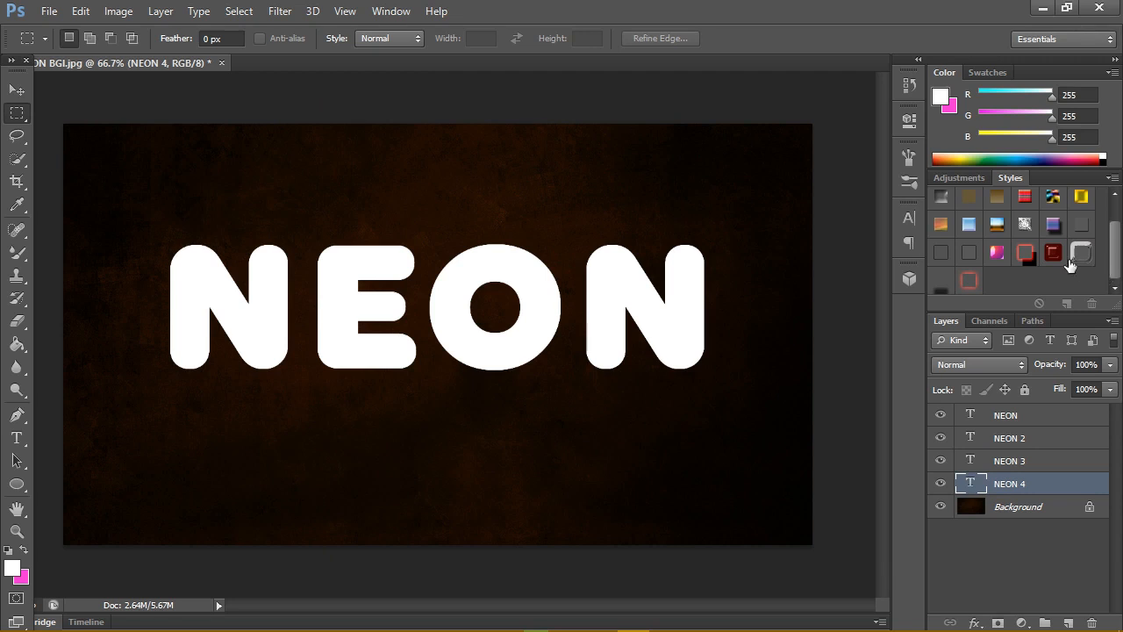
{"action": "left_click", "coordinate": [1112, 178]}
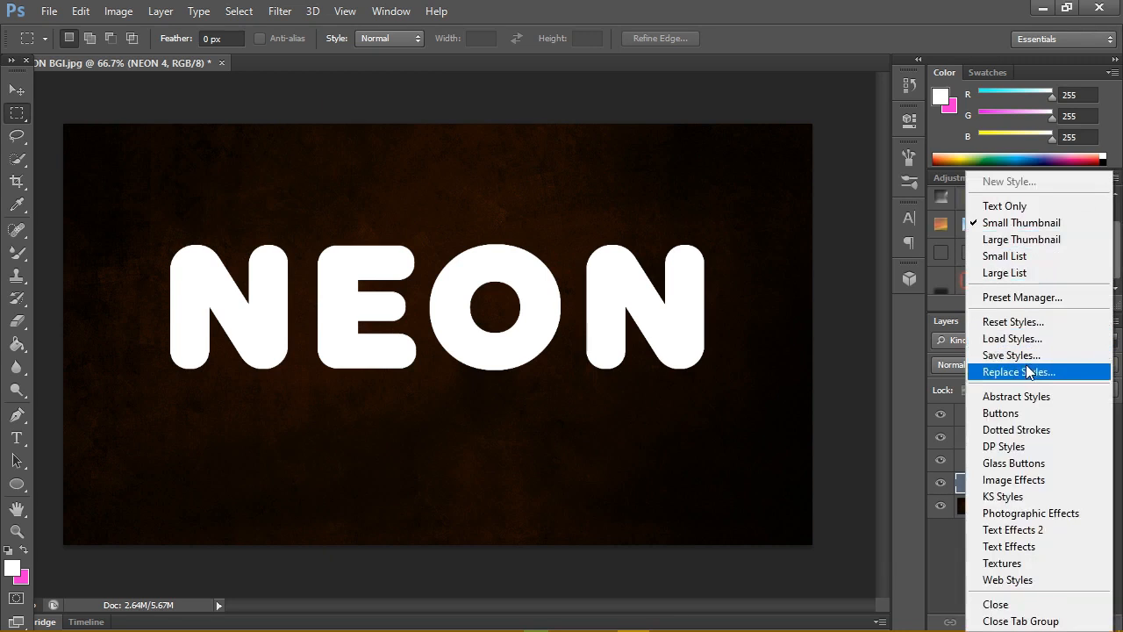
{"action": "left_click", "coordinate": [940, 45]}
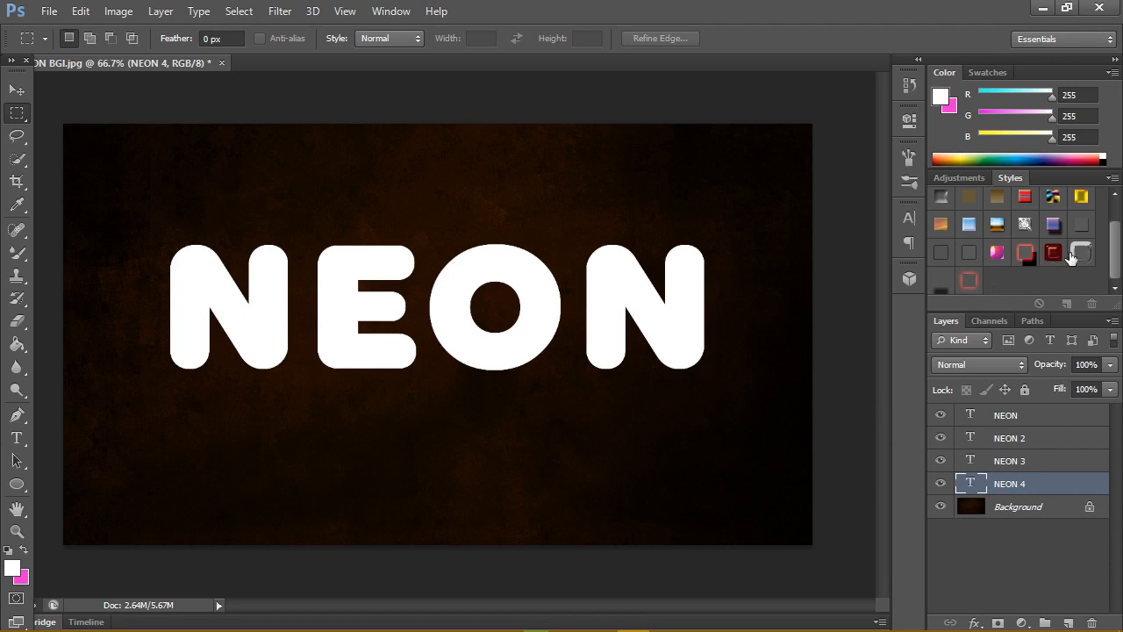
{"action": "left_click", "coordinate": [1053, 421]}
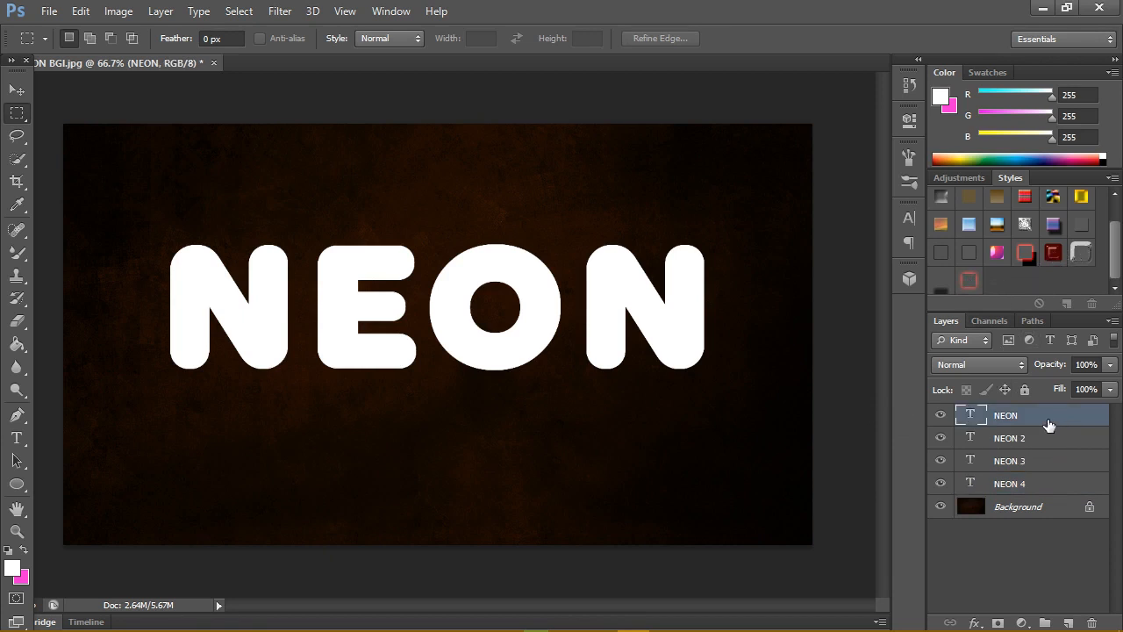
{"action": "left_click_drag", "start_coordinate": [956, 483], "coordinate": [950, 441]}
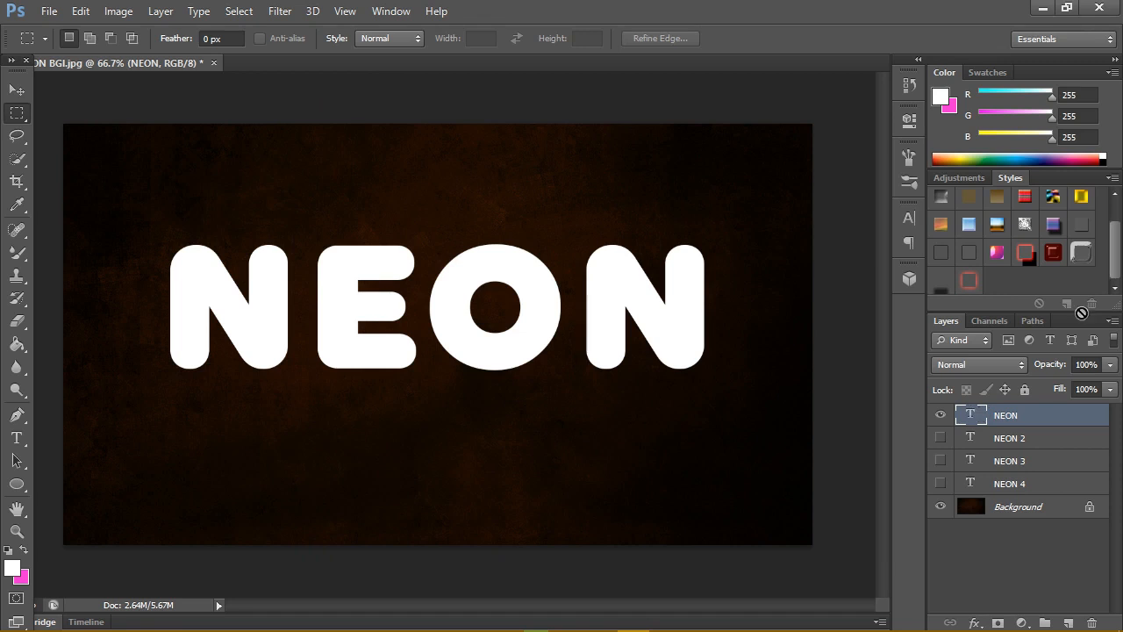
Apply the dark red preset style with bevel, stroke and color overlay to the NEON layer and collapse its effects list
{"action": "left_click", "coordinate": [16, 531]}
{"action": "left_click", "coordinate": [441, 36]}
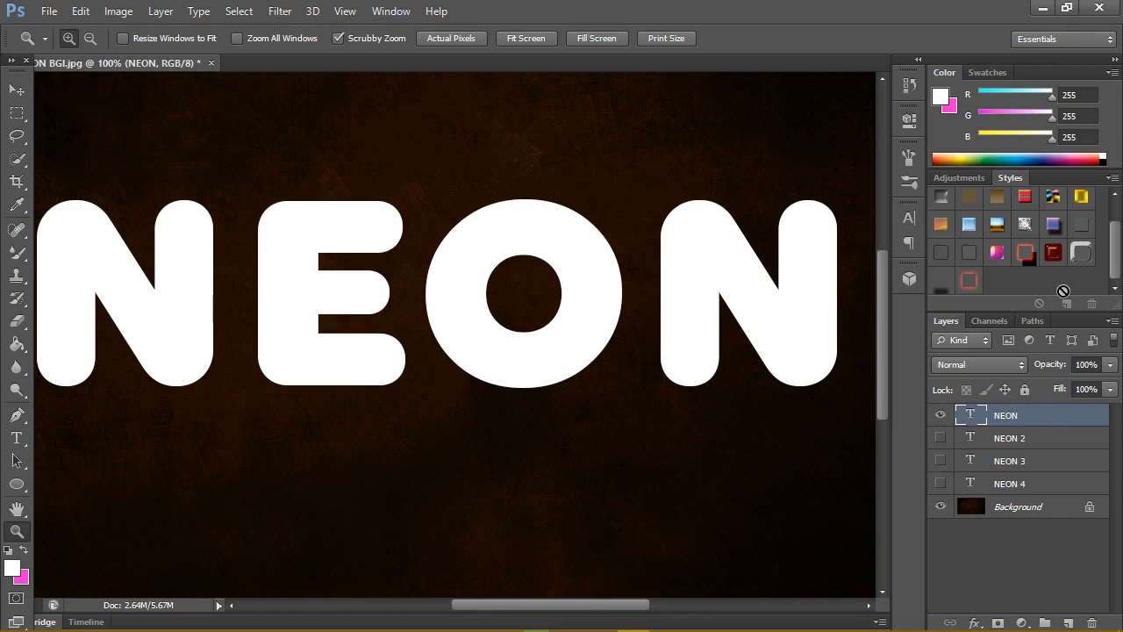
{"action": "left_click", "coordinate": [1058, 259]}
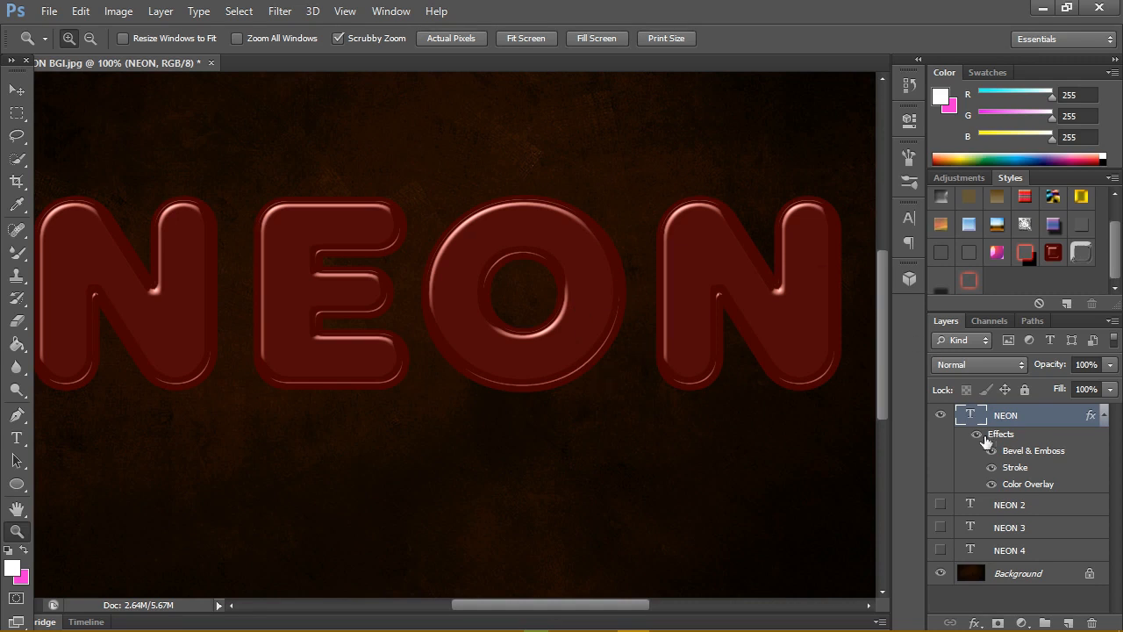
{"action": "left_click", "coordinate": [1104, 416]}
Show the NEON 2 layer and apply the silver bevel-and-stroke preset style to it, collapsing its effects list
{"action": "left_click", "coordinate": [1051, 444]}
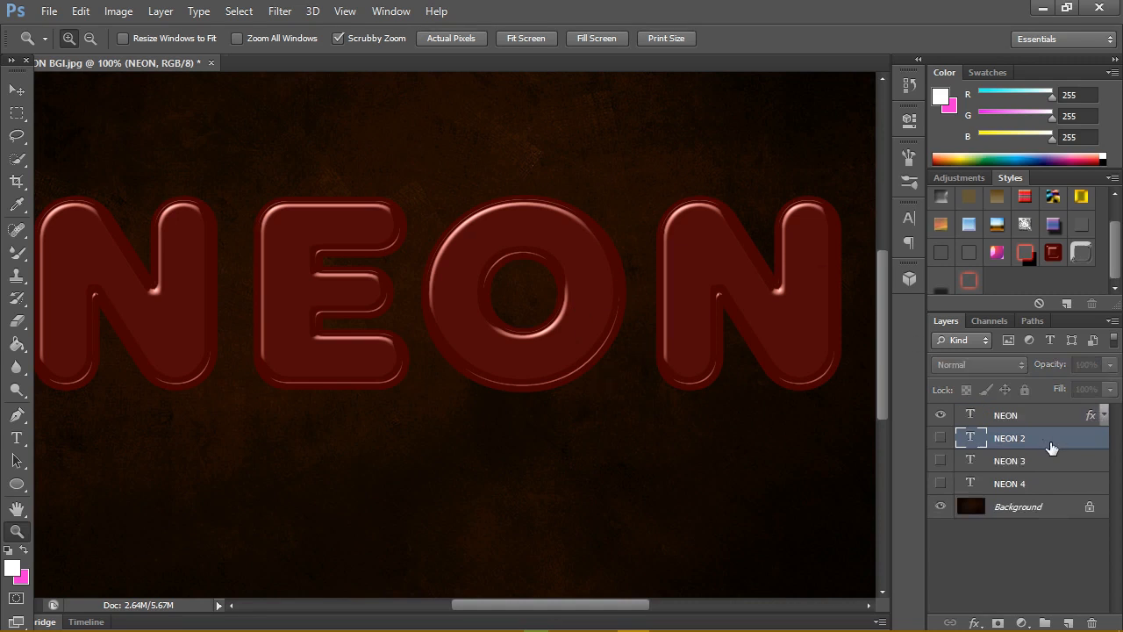
{"action": "left_click", "coordinate": [941, 438]}
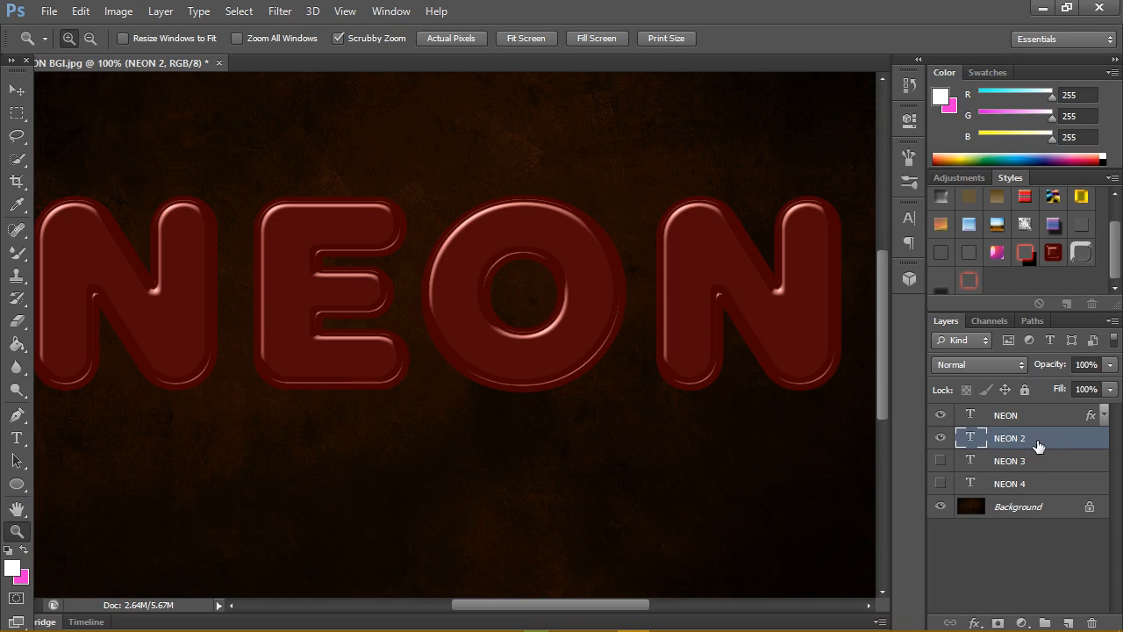
{"action": "left_click", "coordinate": [1086, 261]}
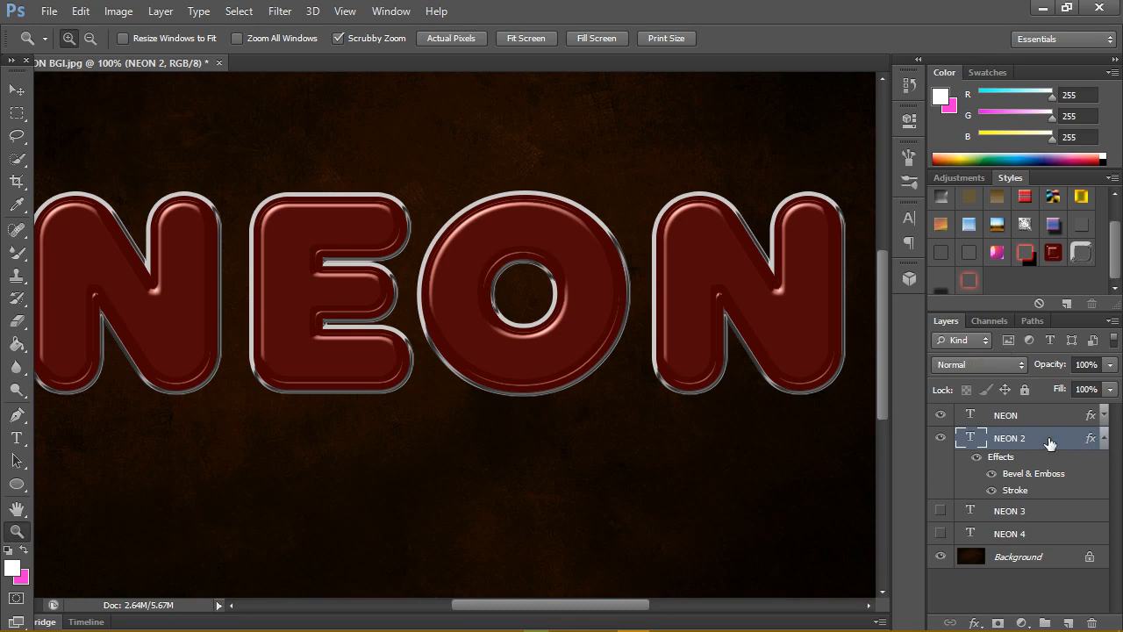
{"action": "left_click", "coordinate": [1105, 438]}
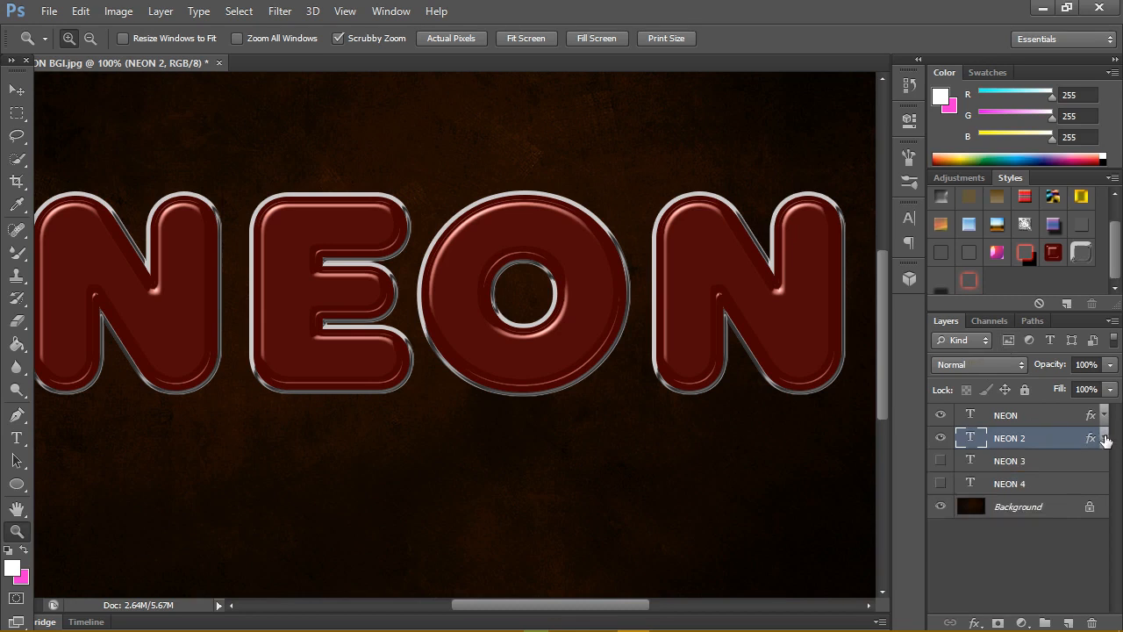
Show the NEON 3 layer and apply the drop shadow preset style to it, collapsing its effects list
{"action": "left_click", "coordinate": [941, 462]}
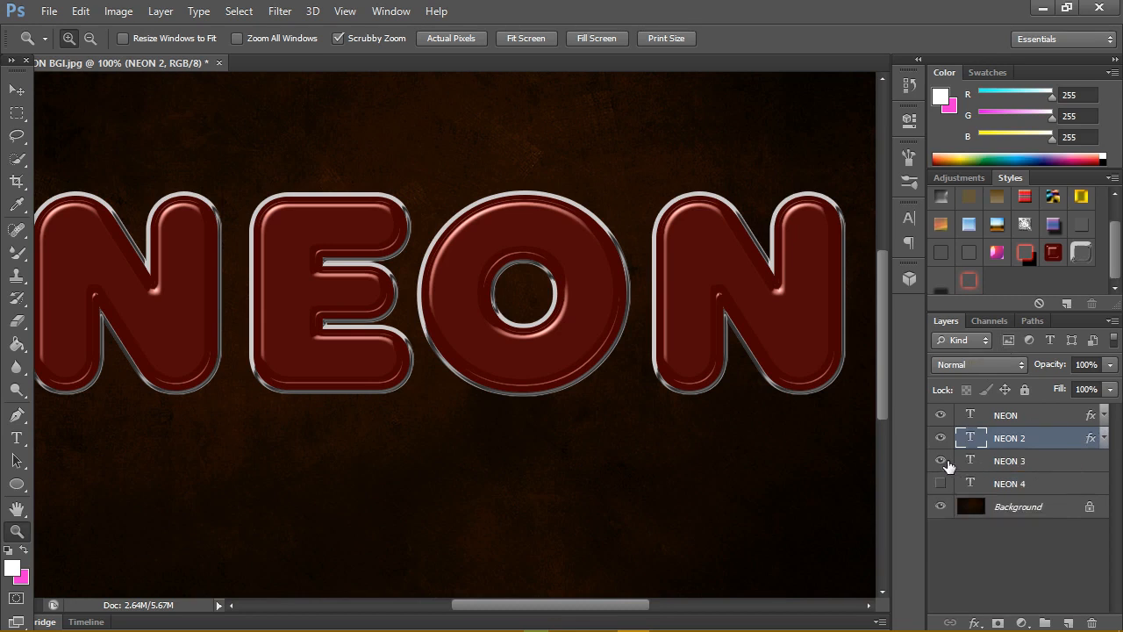
{"action": "left_click", "coordinate": [1064, 470]}
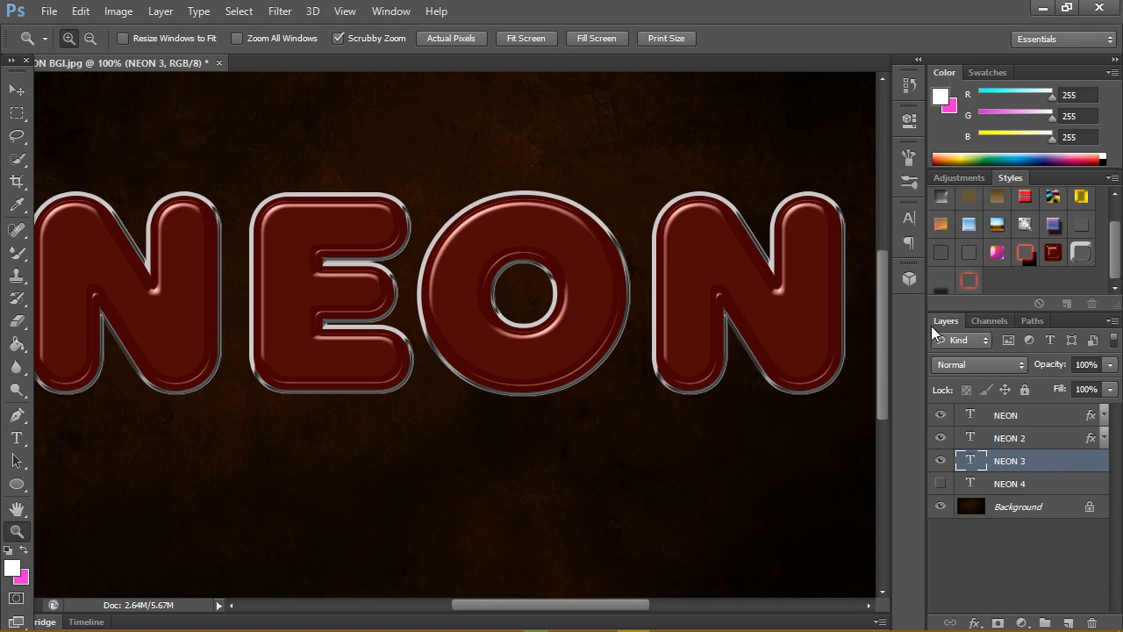
{"action": "left_click", "coordinate": [938, 286]}
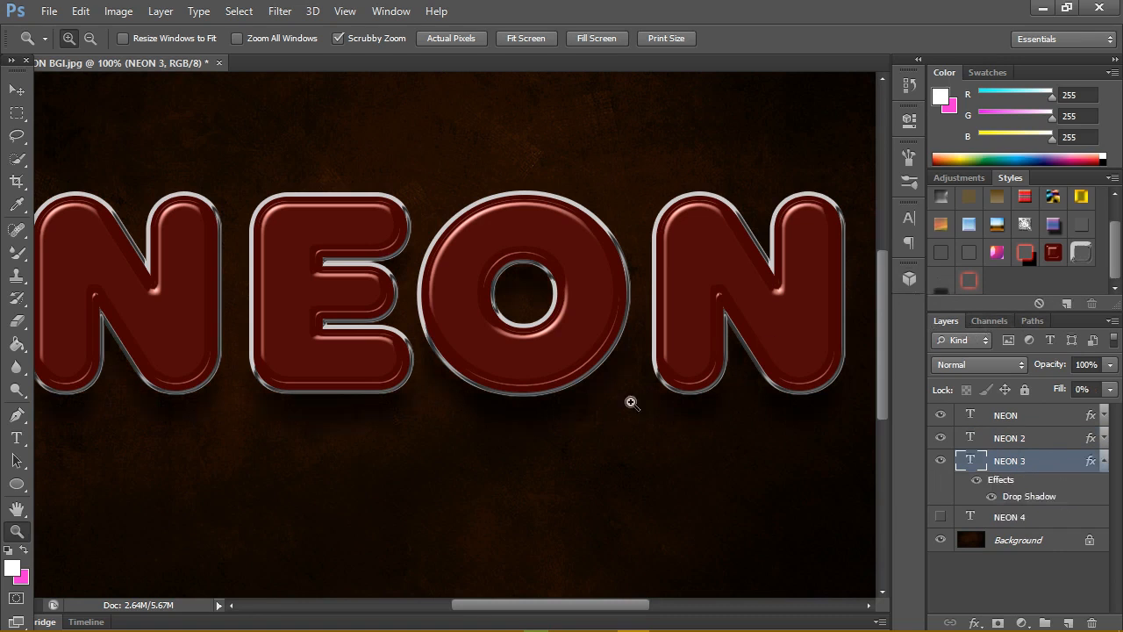
{"action": "left_click", "coordinate": [1103, 462]}
Show the NEON 4 layer and apply the red outer glow preset style to it
{"action": "left_click", "coordinate": [979, 487]}
{"action": "left_click", "coordinate": [940, 484]}
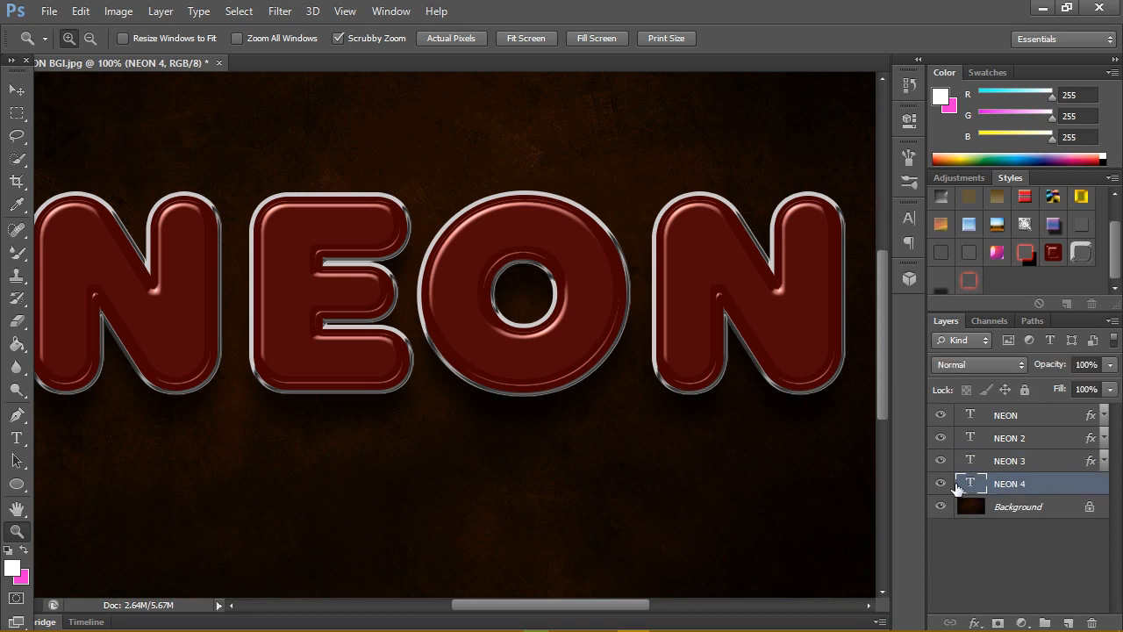
{"action": "left_click", "coordinate": [974, 286]}
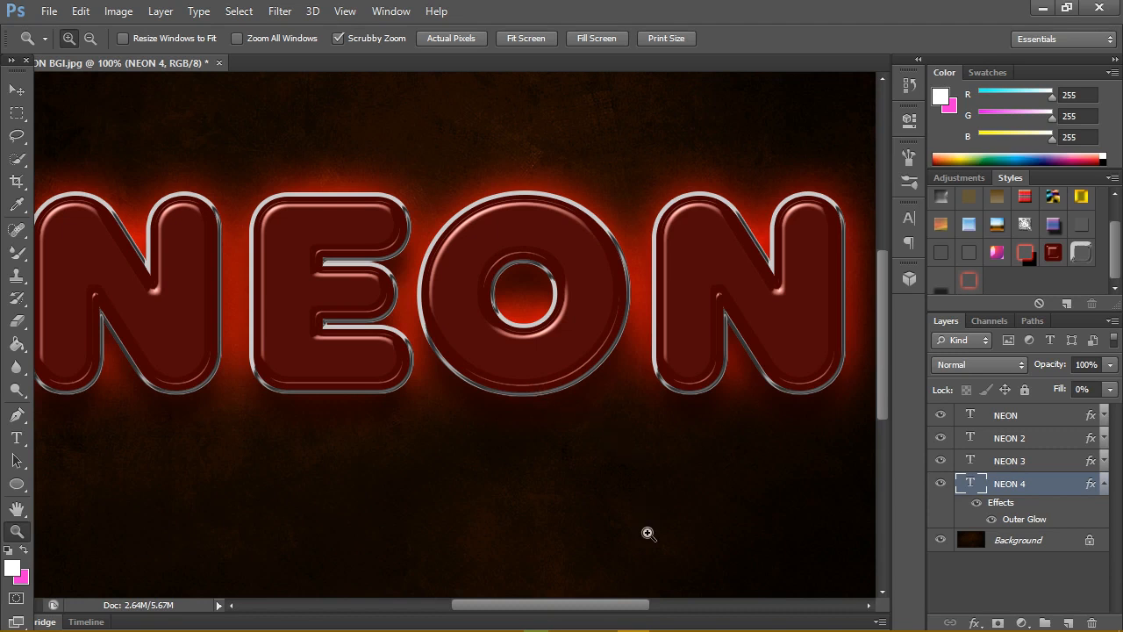
Start a new text layer above the NEON layer and set its font size to 222 pt
{"action": "left_click_drag", "start_coordinate": [636, 605], "coordinate": [625, 606]}
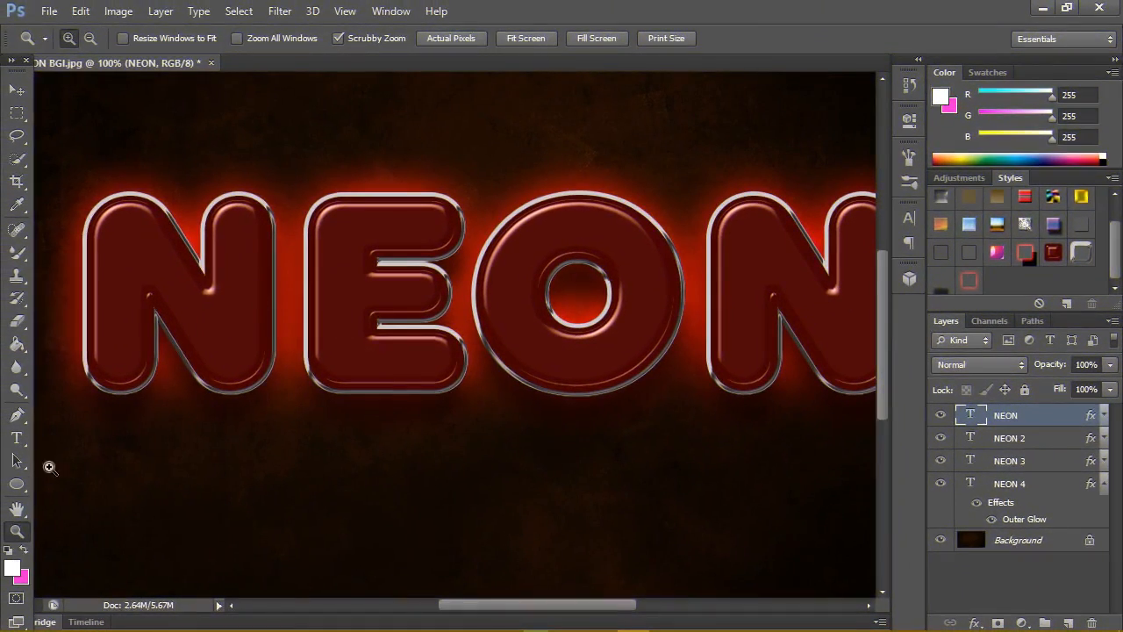
{"action": "left_click", "coordinate": [178, 520]}
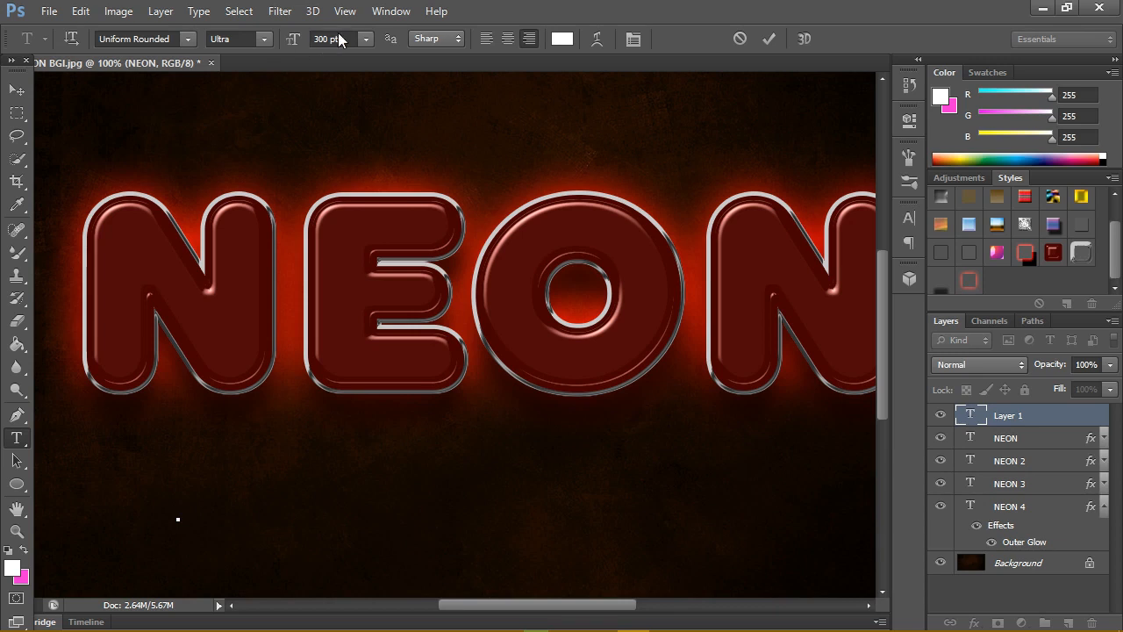
{"action": "left_click", "coordinate": [296, 42]}
{"action": "type", "text": "22"}
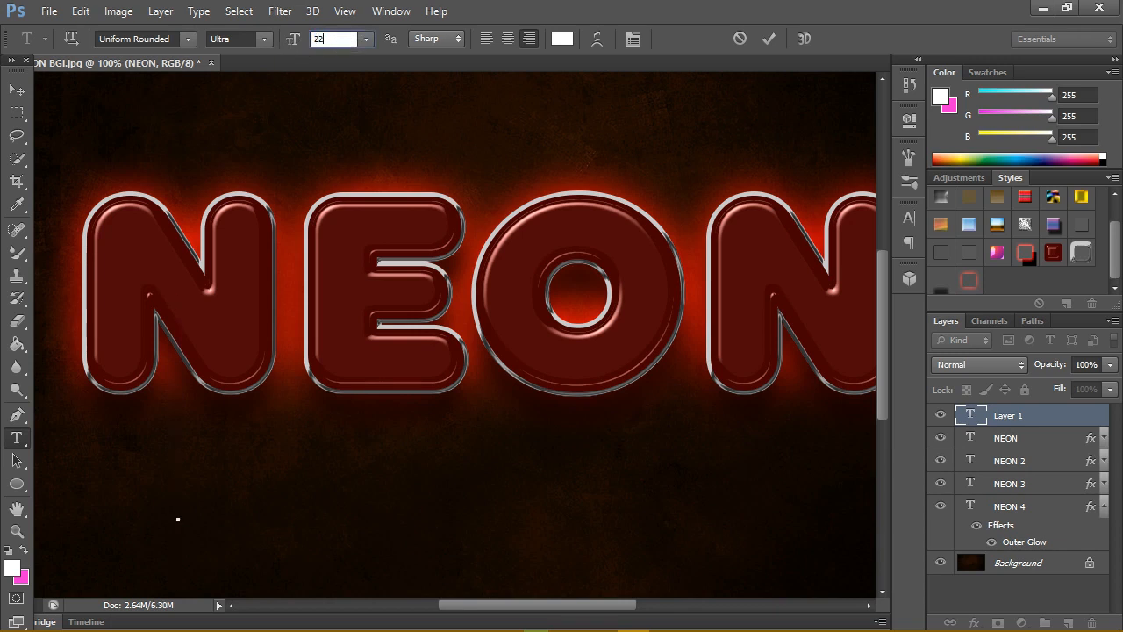
{"action": "key", "text": "Return"}
{"action": "left_click_drag", "start_coordinate": [159, 436], "coordinate": [205, 428]}
{"action": "left_click", "coordinate": [979, 426]}
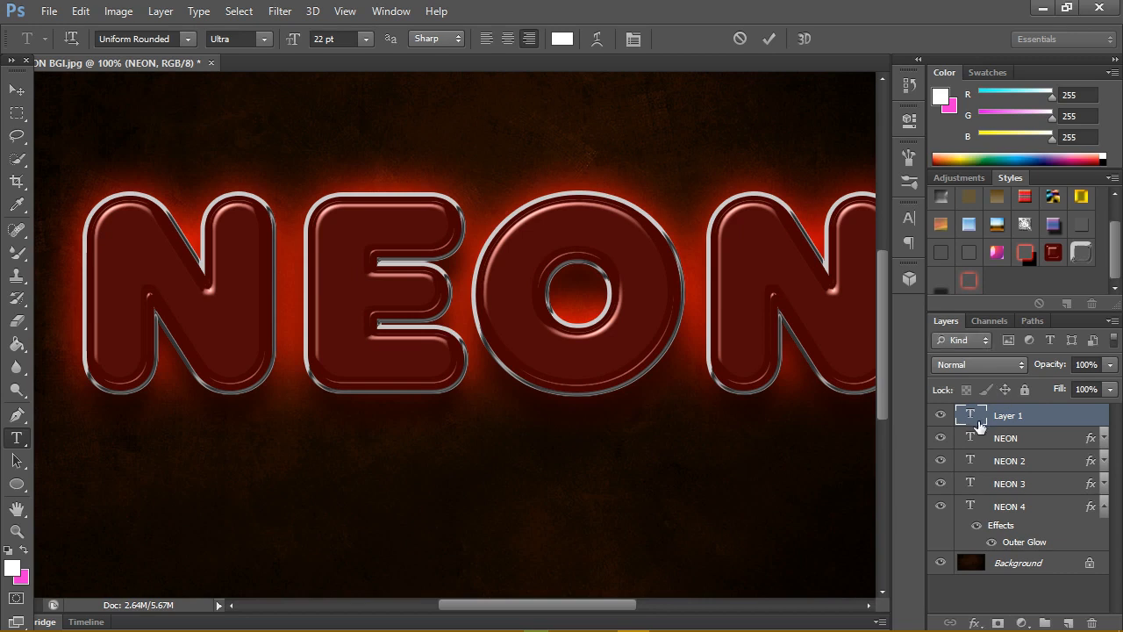
{"action": "left_click", "coordinate": [346, 41]}
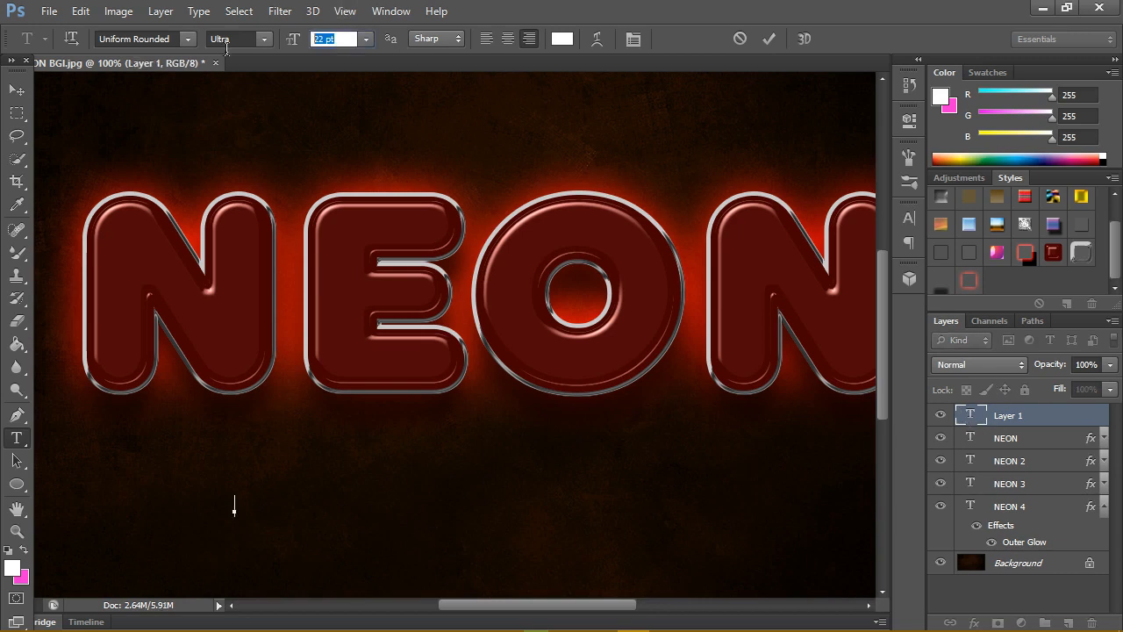
{"action": "type", "text": "222"}
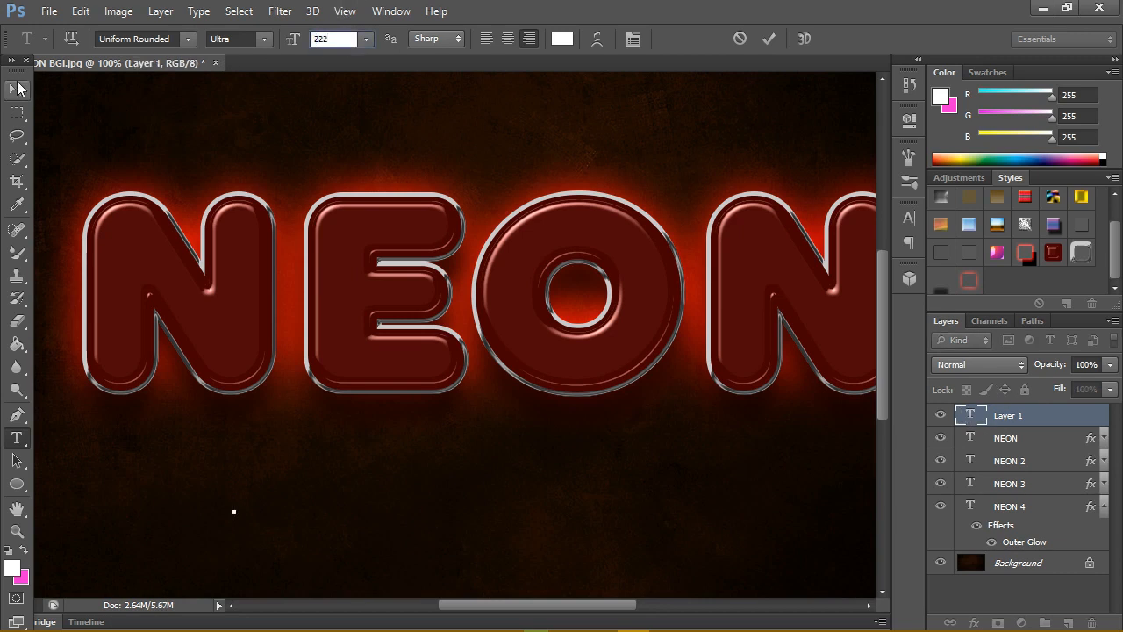
{"action": "key", "text": "Return"}
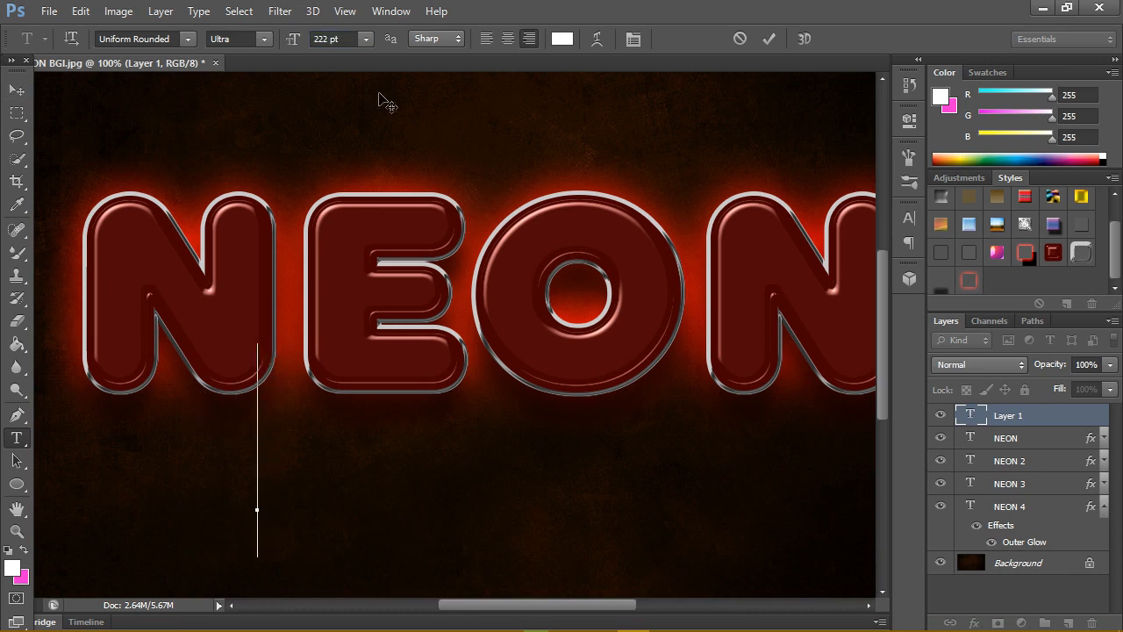
Set the new text's font style to Uniform Rounded Light and enter the letter "N"
{"action": "left_click", "coordinate": [263, 46]}
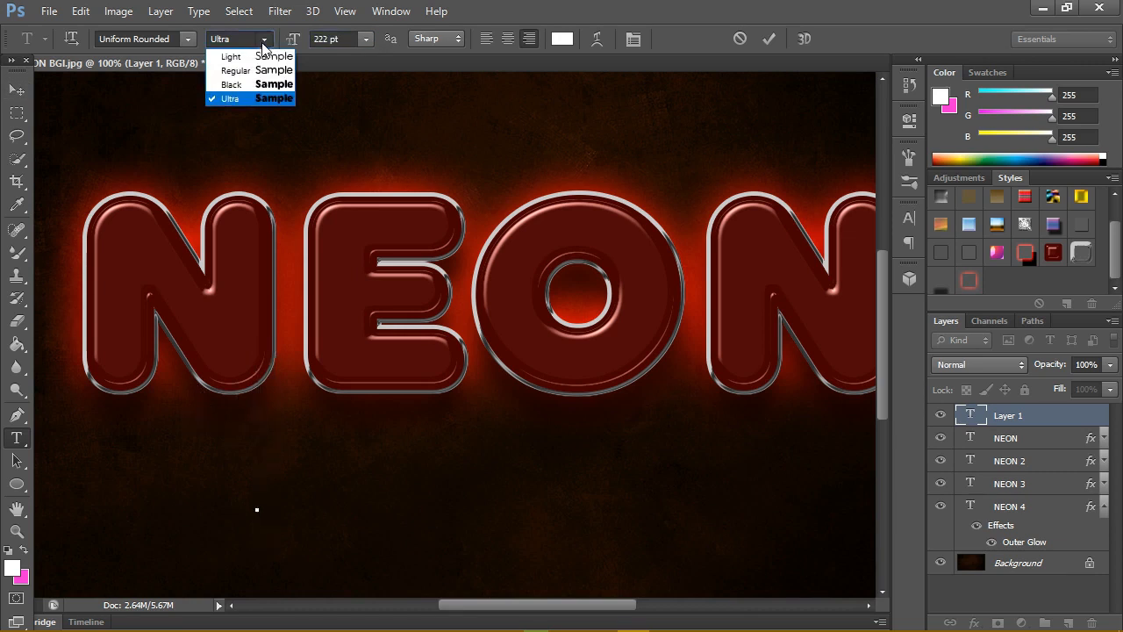
{"action": "left_click", "coordinate": [261, 56]}
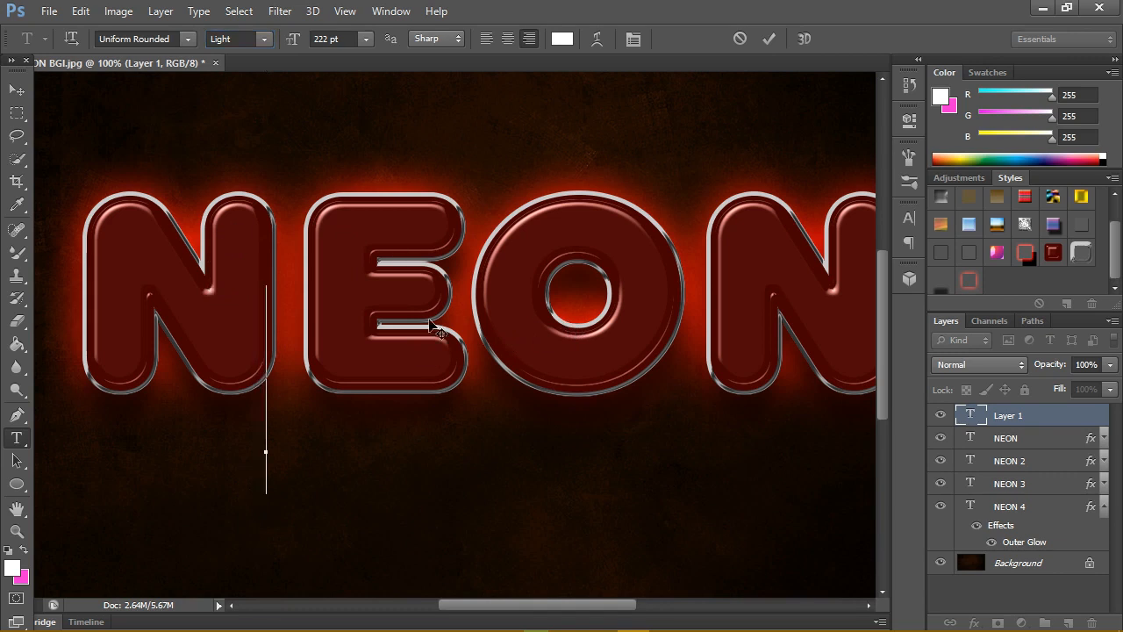
{"action": "left_click_drag", "start_coordinate": [183, 261], "coordinate": [216, 294]}
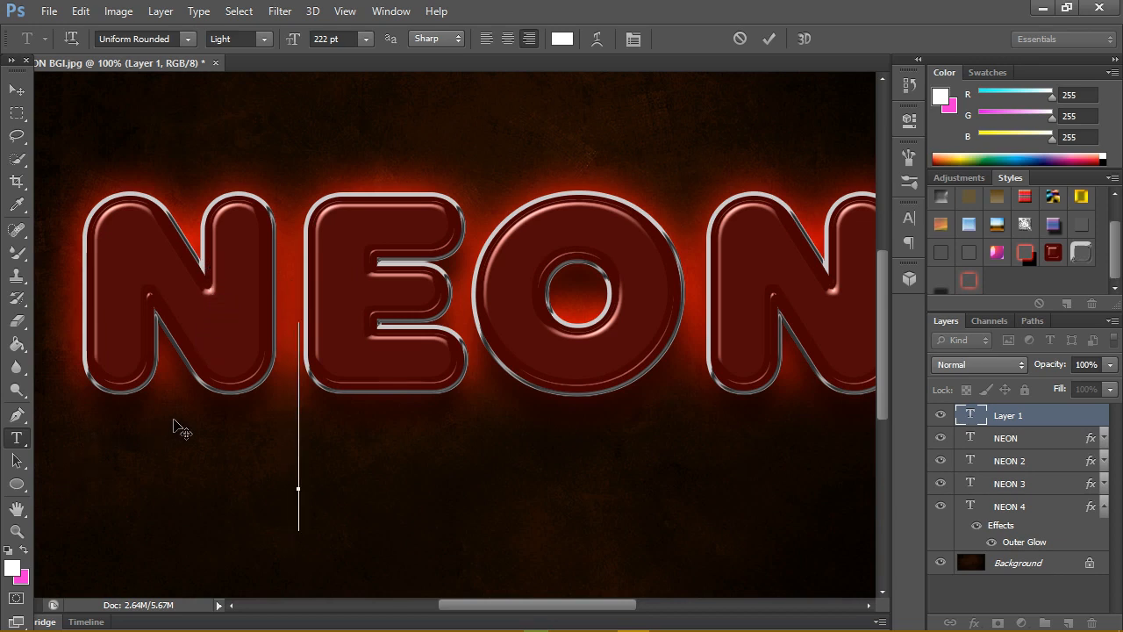
{"action": "type", "text": "N"}
Move the thin white N onto the first red letter N and nudge it until it sits centered inside
{"action": "left_click", "coordinate": [16, 90]}
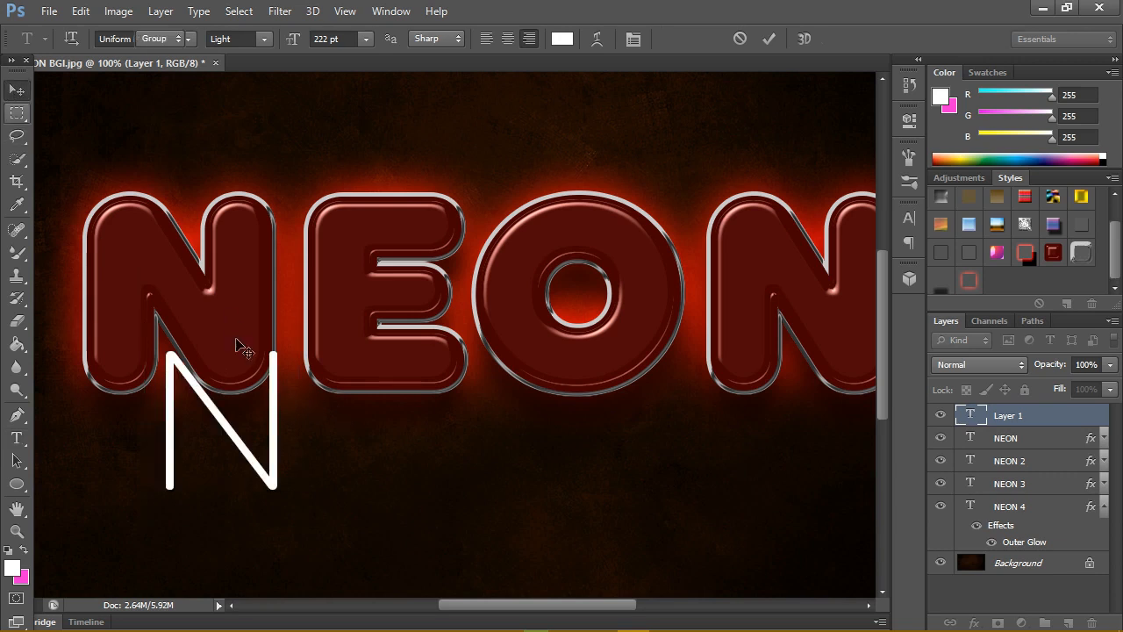
{"action": "left_click_drag", "start_coordinate": [250, 412], "coordinate": [203, 294]}
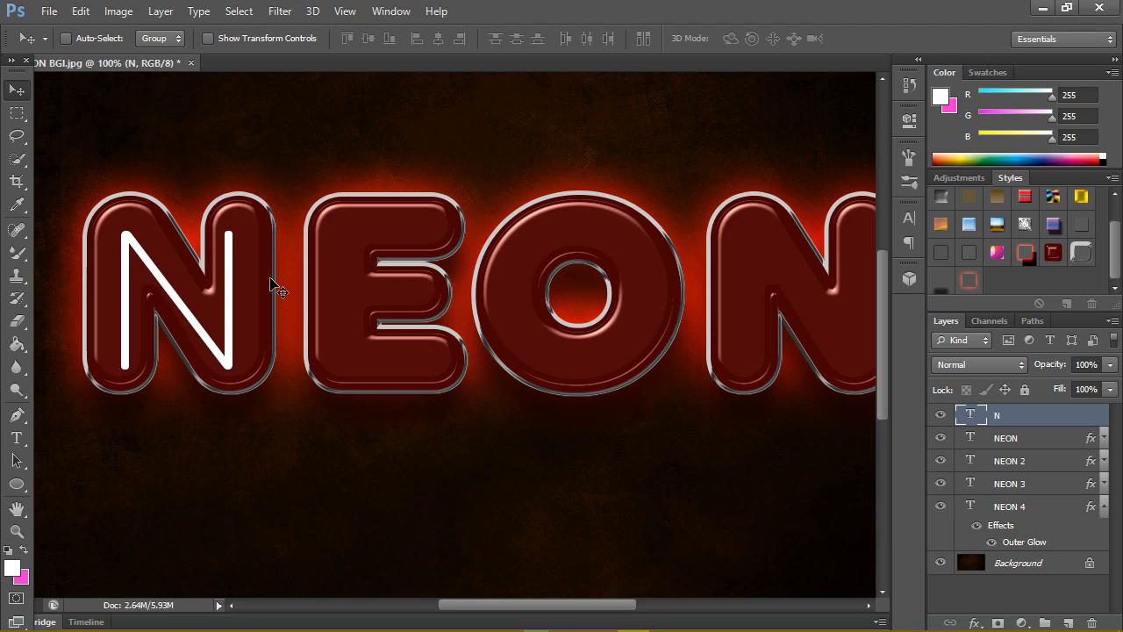
{"action": "key", "text": "Right"}
{"action": "key", "text": "Right"}
{"action": "key", "text": "Right"}
{"action": "key", "text": "Right"}
{"action": "key", "text": "Right"}
{"action": "key", "text": "Up"}
{"action": "key", "text": "Up"}
{"action": "key", "text": "Up"}
{"action": "key", "text": "Up"}
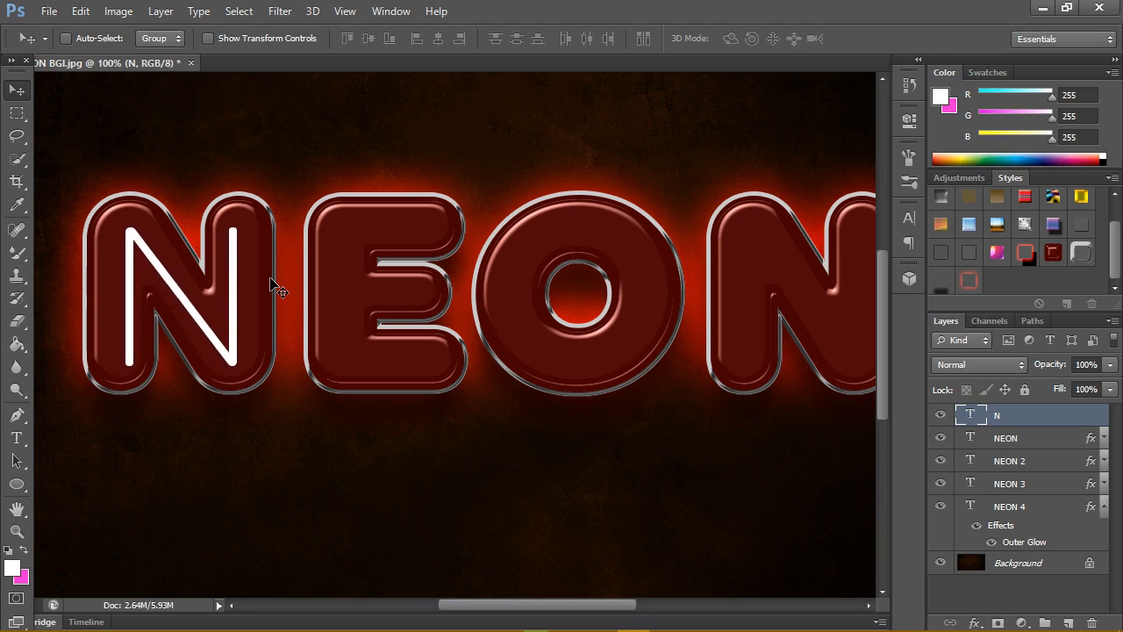
{"action": "key", "text": "Up"}
{"action": "key", "text": "Up"}
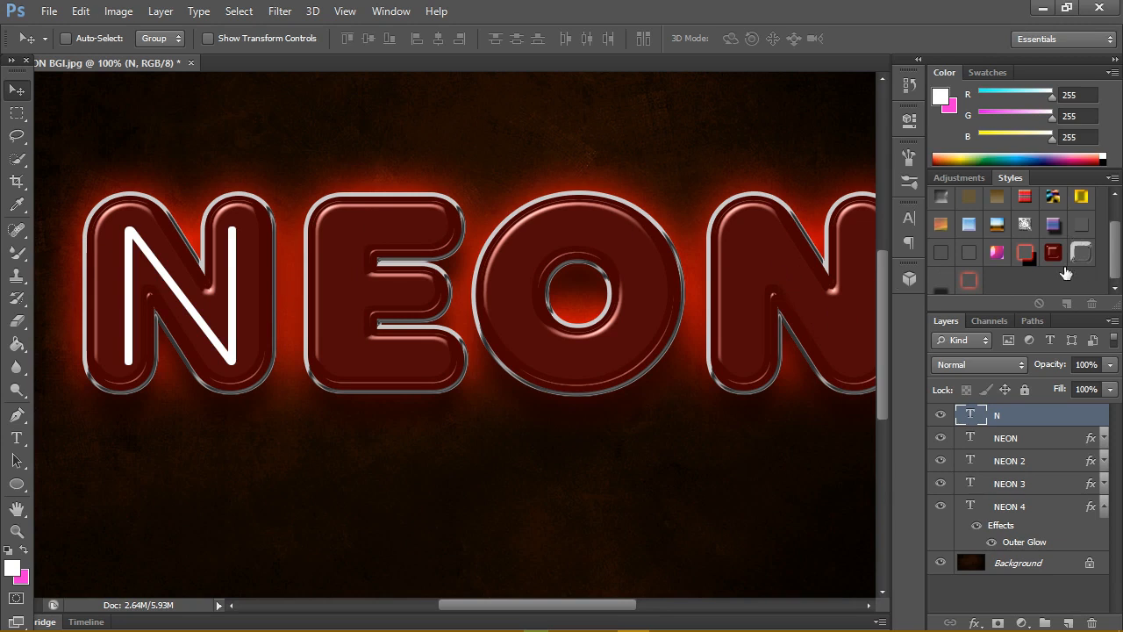
Apply the red preset style with outer glow and drop shadow to the thin N layer and fine-tune its position
{"action": "left_click", "coordinate": [1027, 254]}
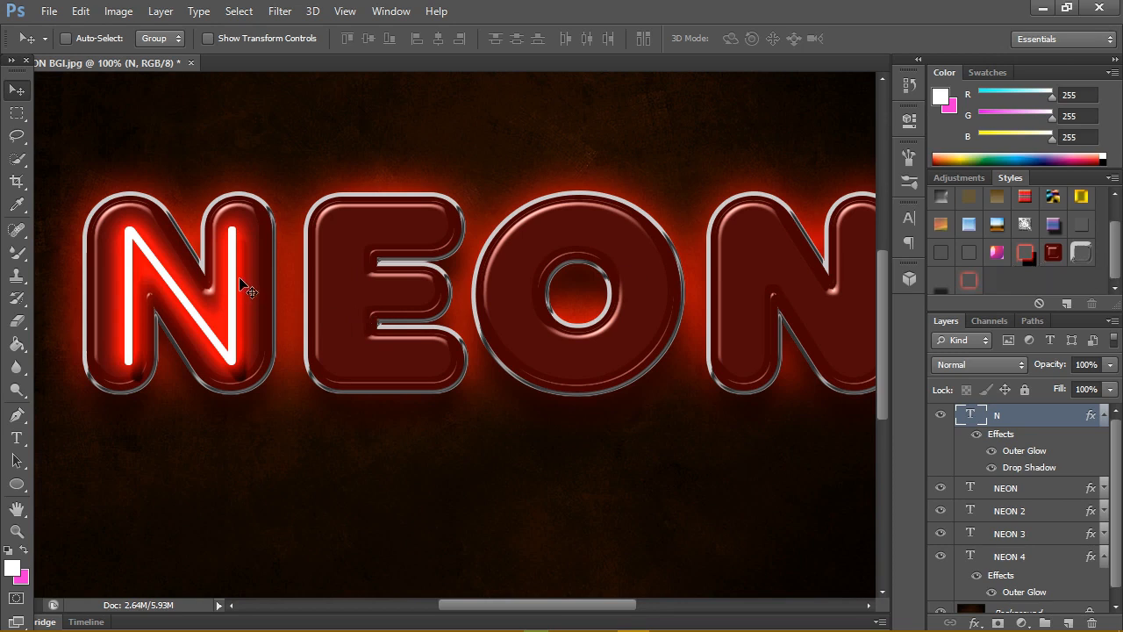
{"action": "left_click_drag", "start_coordinate": [239, 276], "coordinate": [240, 282]}
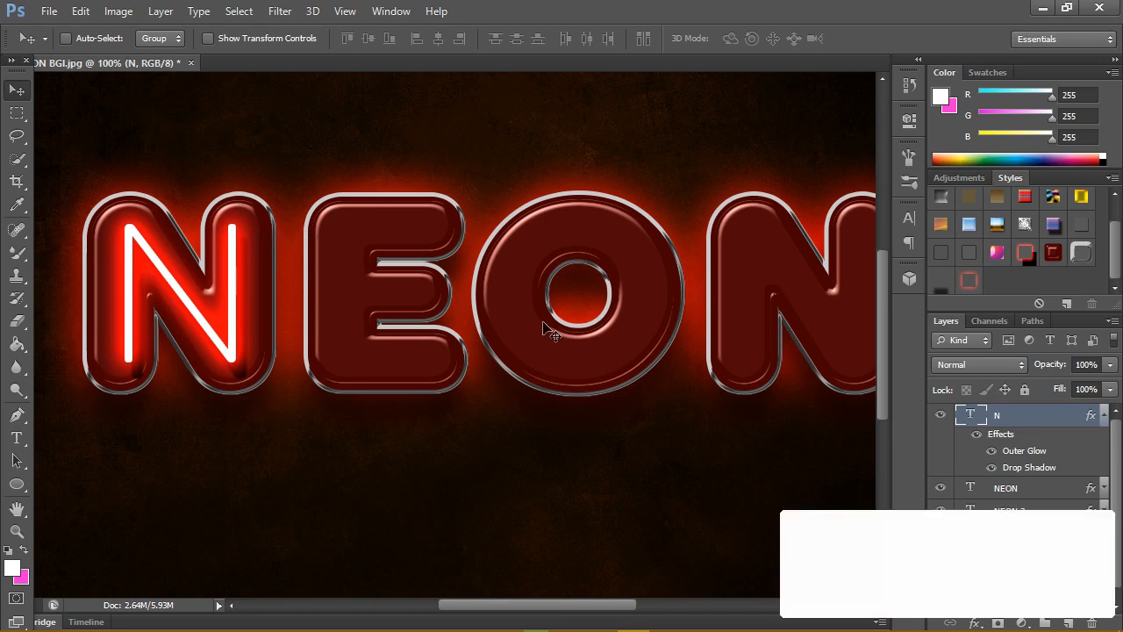
Try a red Color Overlay on the thin N layer and review its Outer Glow settings
{"action": "double_click", "coordinate": [1066, 427]}
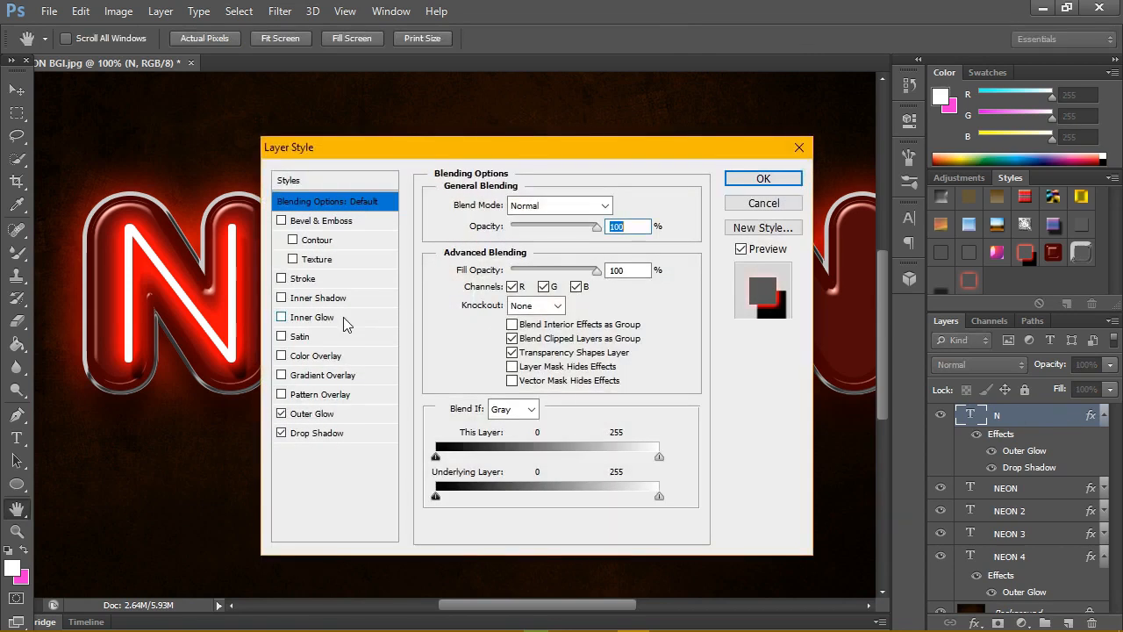
{"action": "left_click_drag", "start_coordinate": [518, 153], "coordinate": [598, 133]}
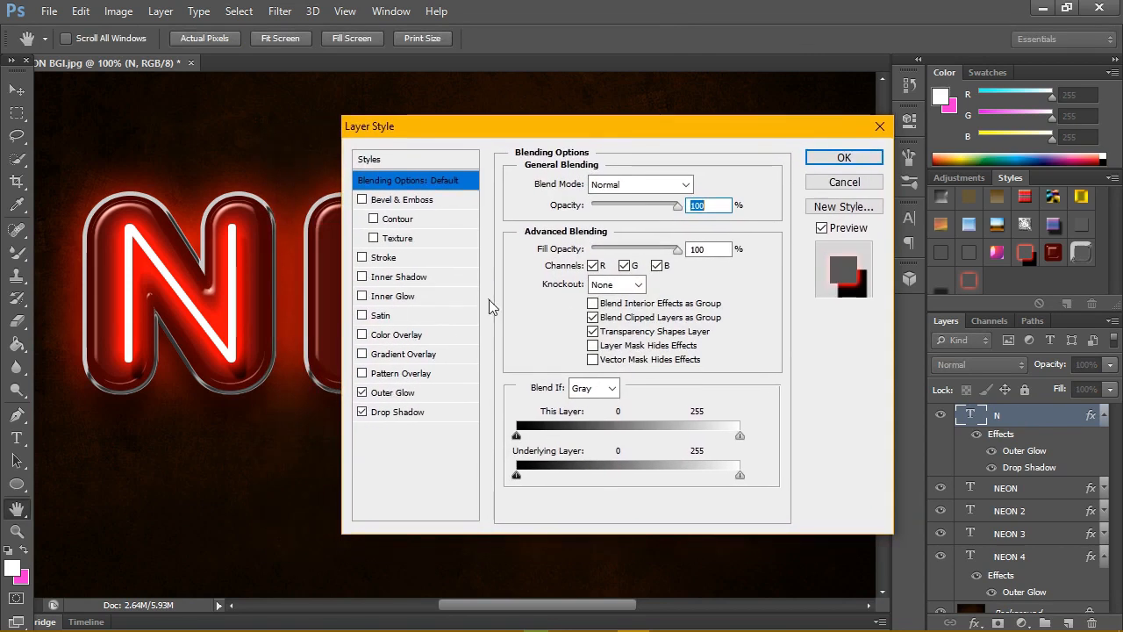
{"action": "left_click", "coordinate": [362, 334]}
{"action": "left_click", "coordinate": [397, 338]}
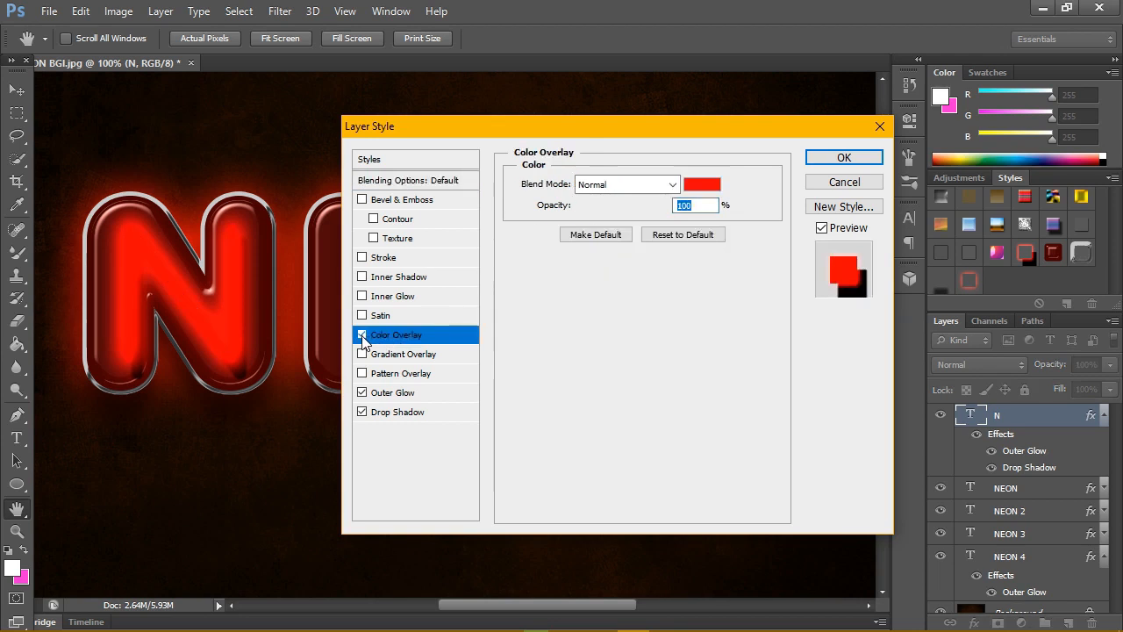
{"action": "left_click", "coordinate": [361, 334]}
{"action": "left_click", "coordinate": [399, 395]}
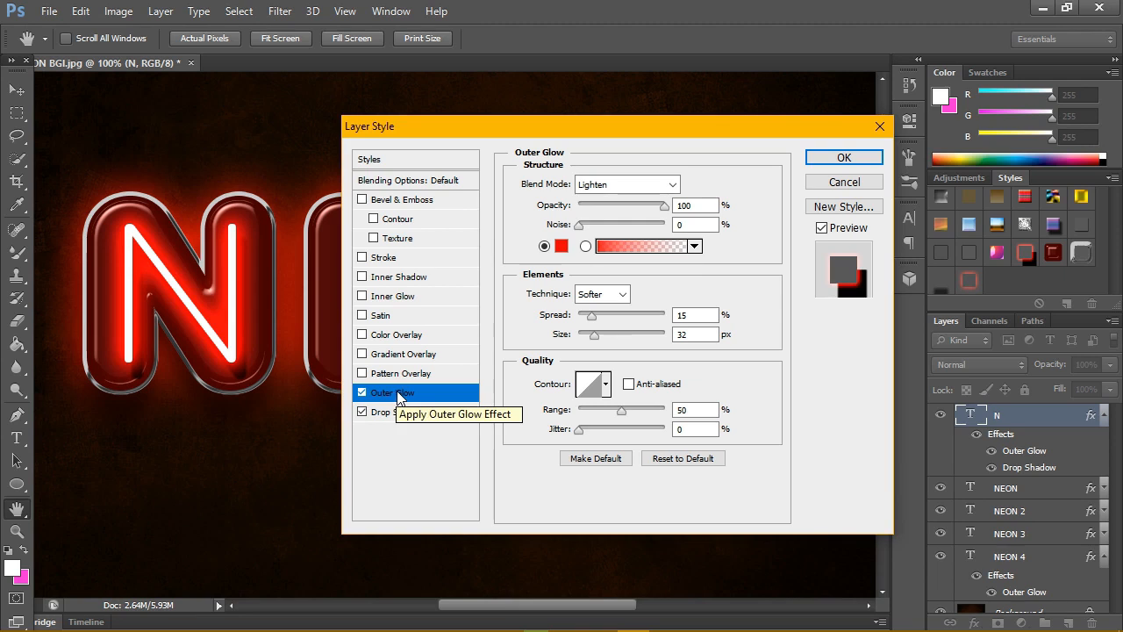
{"action": "key", "text": "Return"}
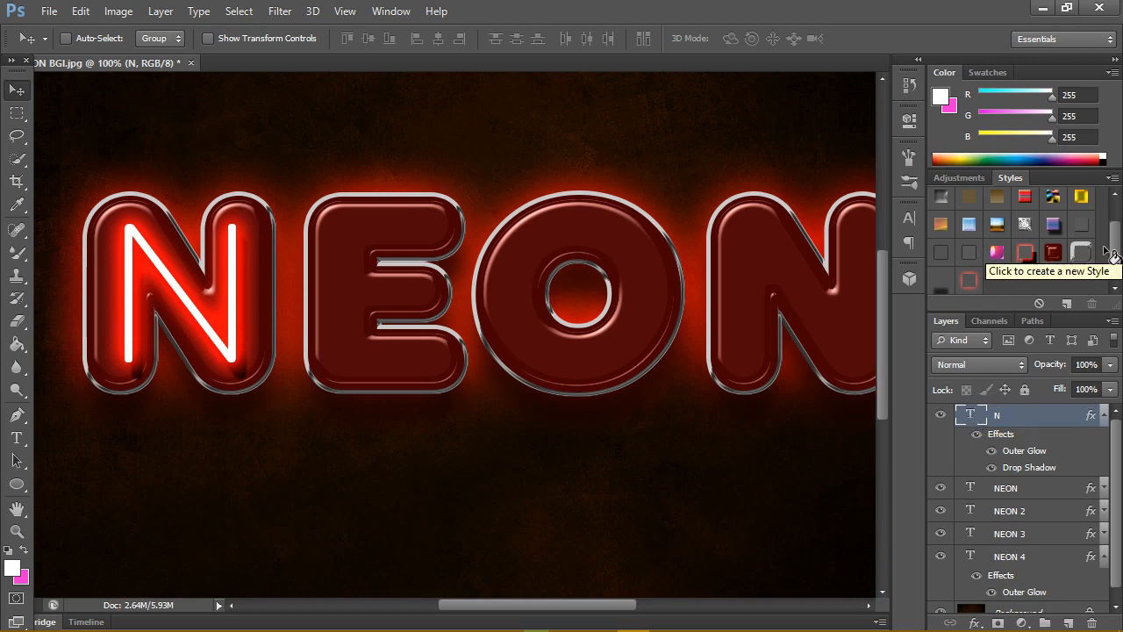
Clear the thin N layer's style and set its text color to the pale cream ffefd7
{"action": "left_click_drag", "start_coordinate": [1115, 235], "coordinate": [1122, 208]}
{"action": "left_click", "coordinate": [940, 200]}
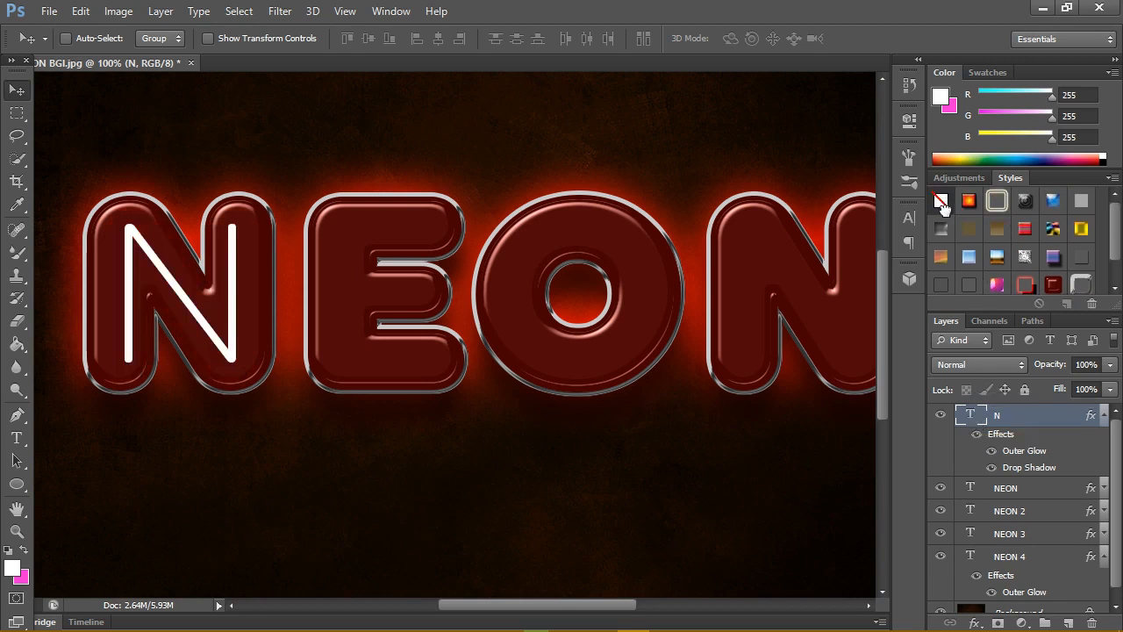
{"action": "double_click", "coordinate": [979, 421]}
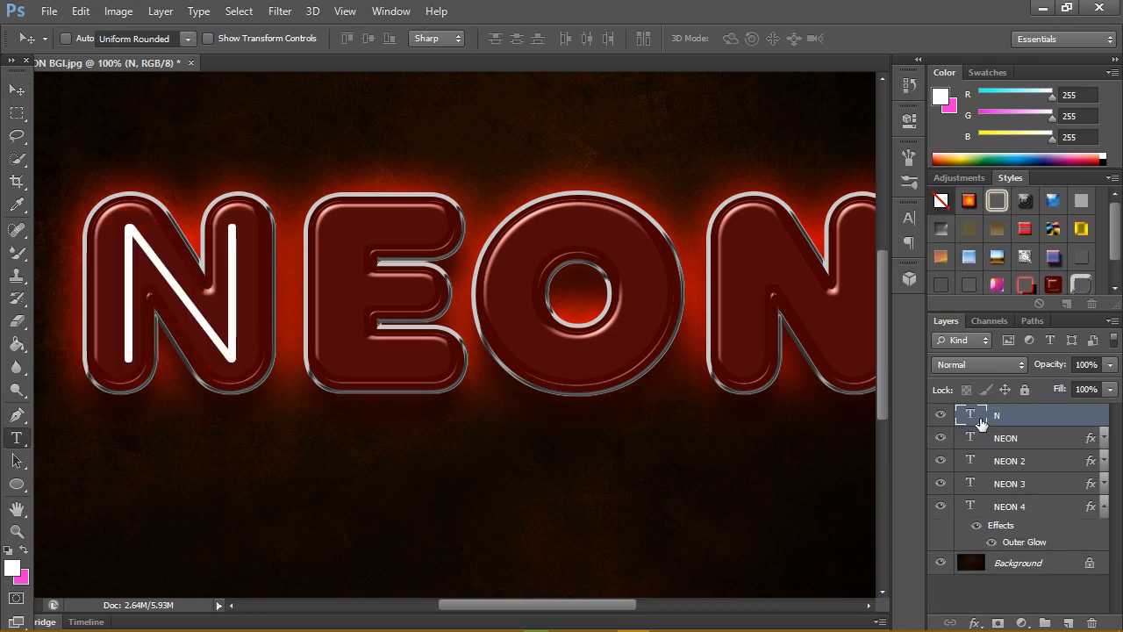
{"action": "left_click", "coordinate": [14, 568]}
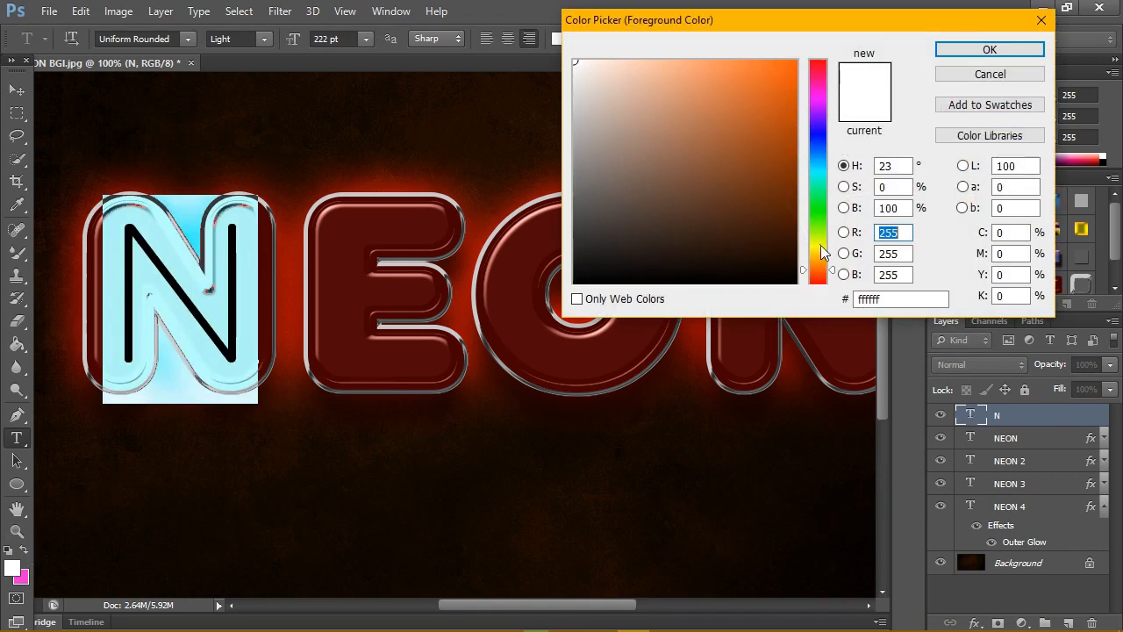
{"action": "left_click", "coordinate": [815, 261]}
{"action": "left_click", "coordinate": [613, 61]}
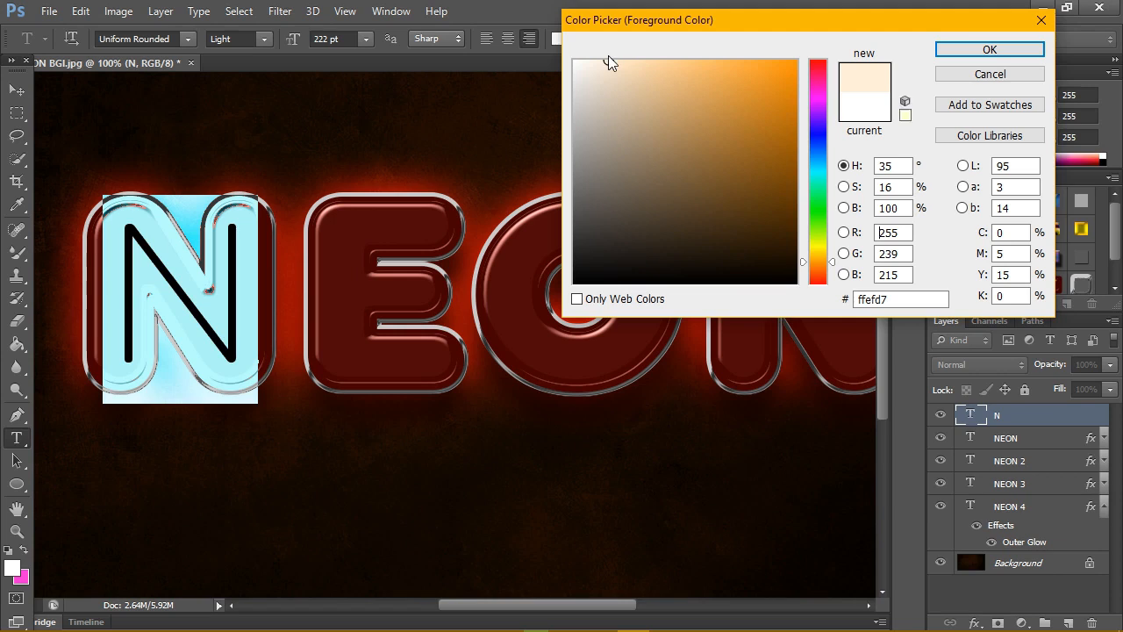
{"action": "left_click_drag", "start_coordinate": [855, 302], "coordinate": [916, 307]}
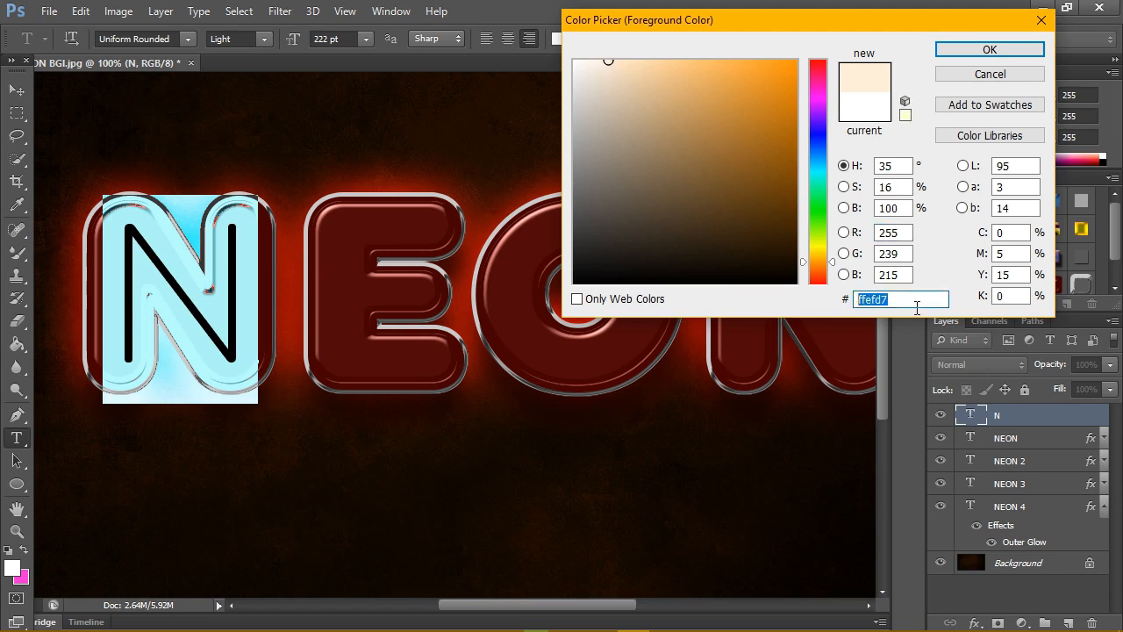
{"action": "left_click", "coordinate": [917, 307]}
{"action": "double_click", "coordinate": [905, 305]}
{"action": "left_click", "coordinate": [905, 305]}
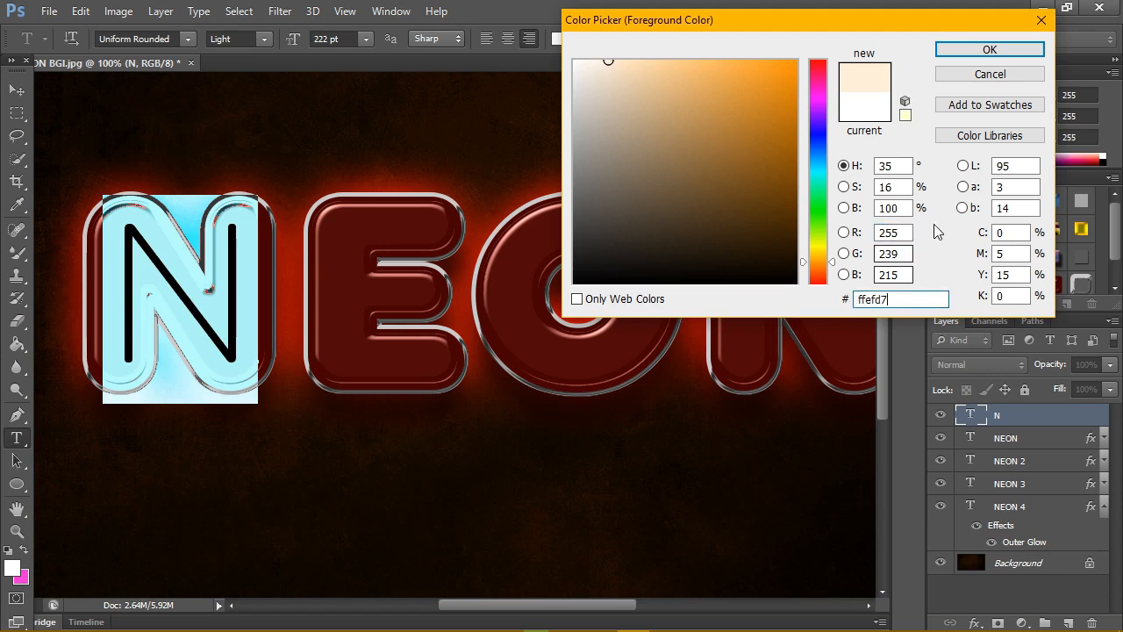
{"action": "left_click", "coordinate": [990, 51]}
{"action": "left_click", "coordinate": [16, 89]}
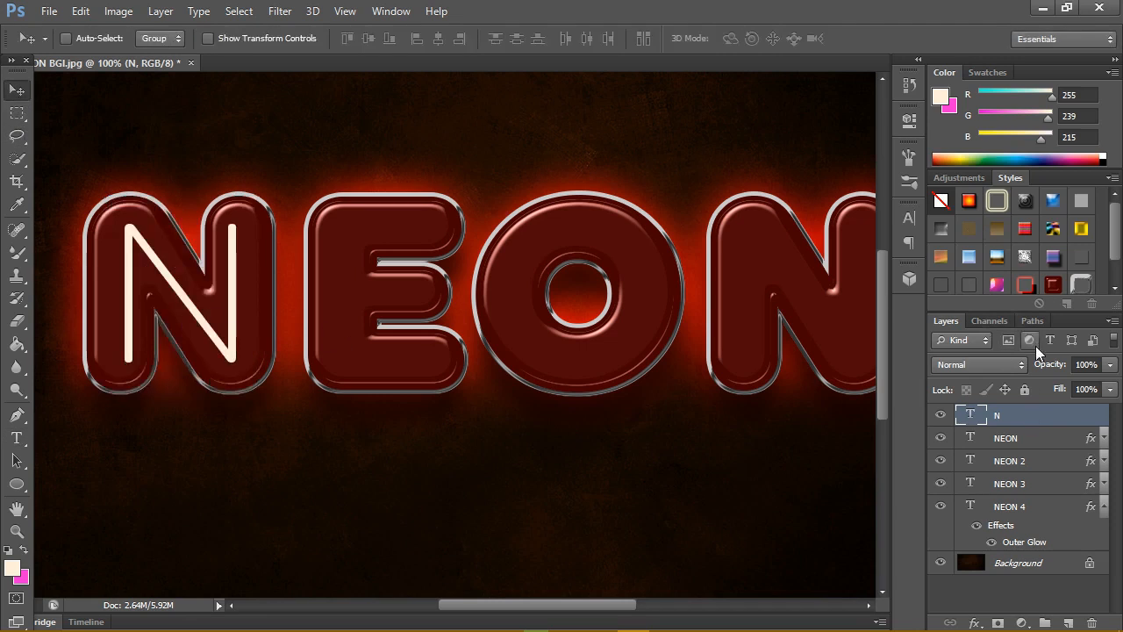
Reapply the red preset style with outer glow and drop shadow to the thin N layer
{"action": "left_click_drag", "start_coordinate": [1114, 228], "coordinate": [1113, 257]}
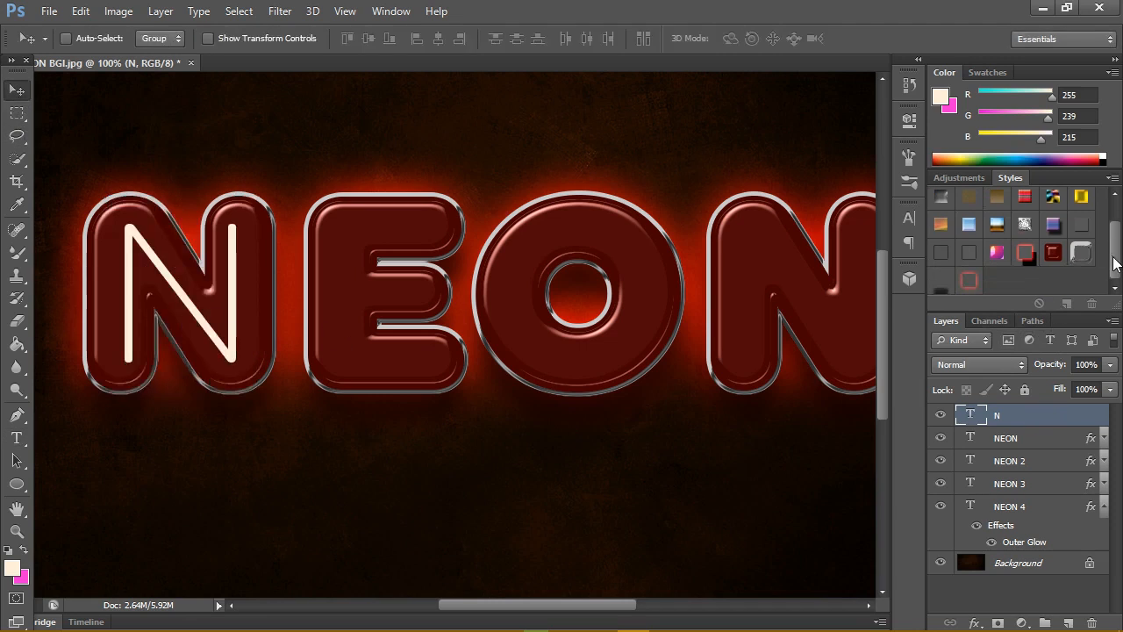
{"action": "left_click", "coordinate": [1024, 254]}
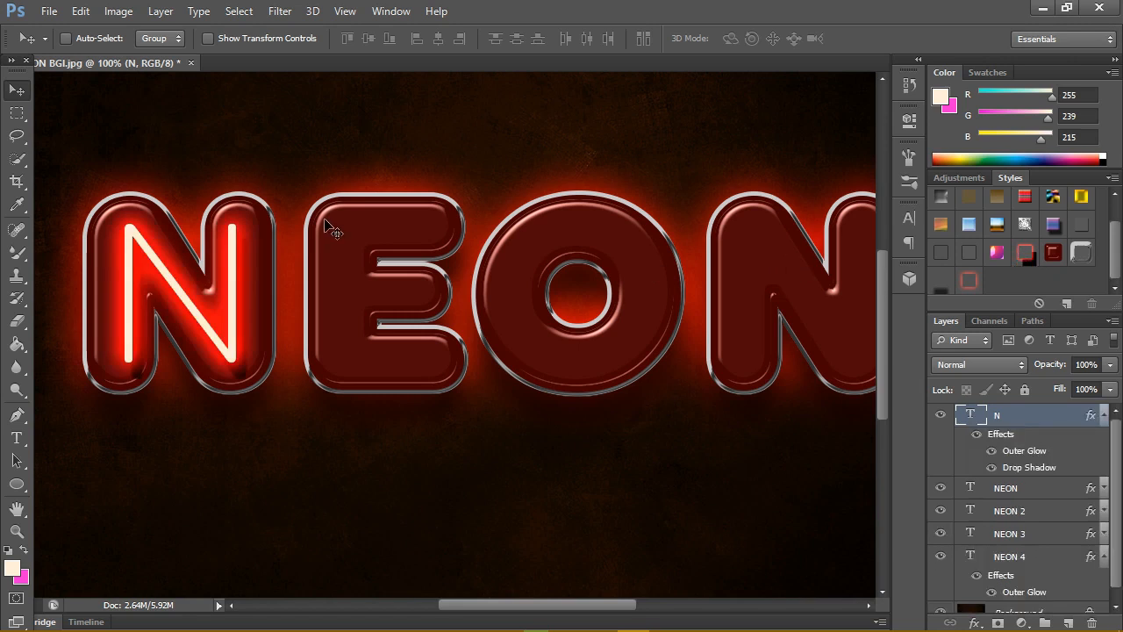
{"action": "key", "text": "F9"}
{"action": "key", "text": "F9"}
Recolor the thin N text to a warmer cream yellow, RGB 255, 236, 184
{"action": "double_click", "coordinate": [982, 421]}
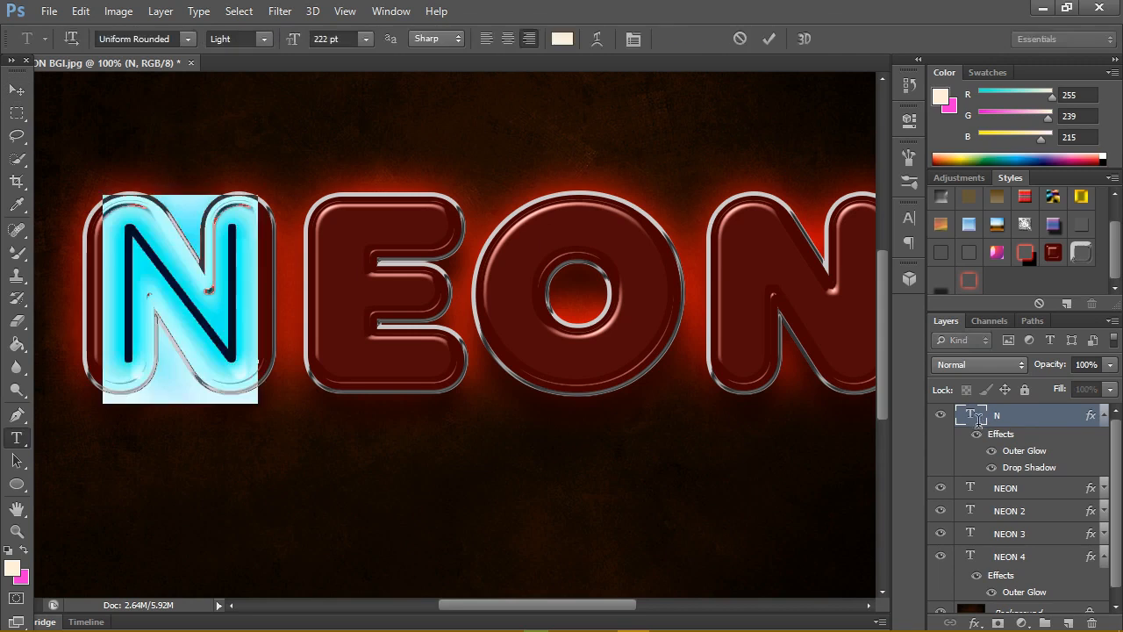
{"action": "left_click", "coordinate": [12, 569]}
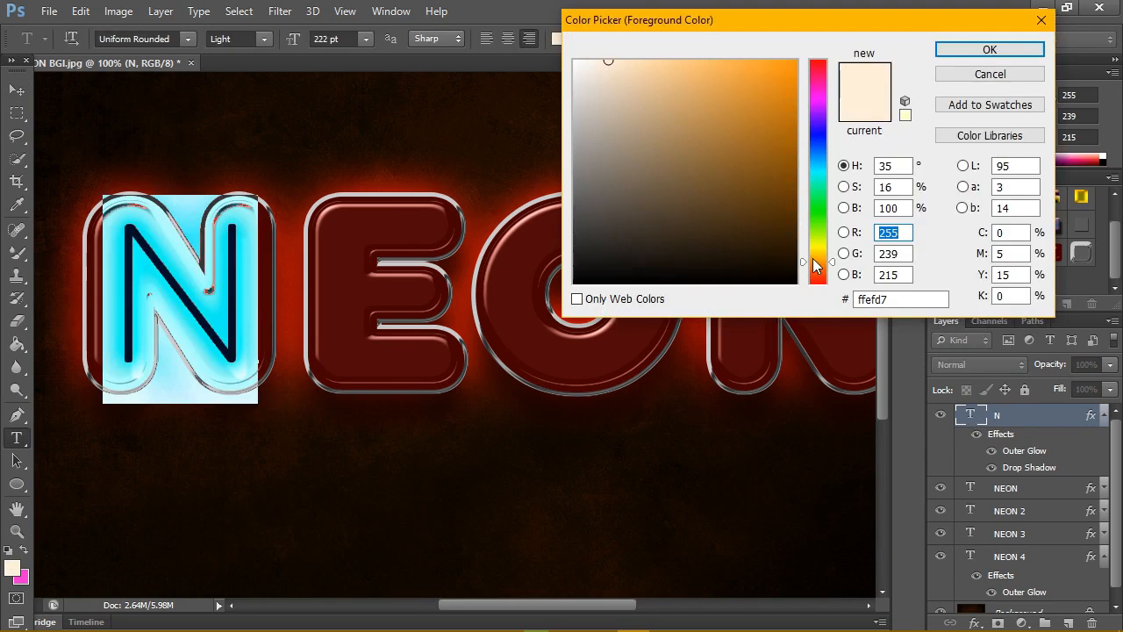
{"action": "left_click_drag", "start_coordinate": [814, 263], "coordinate": [814, 259]}
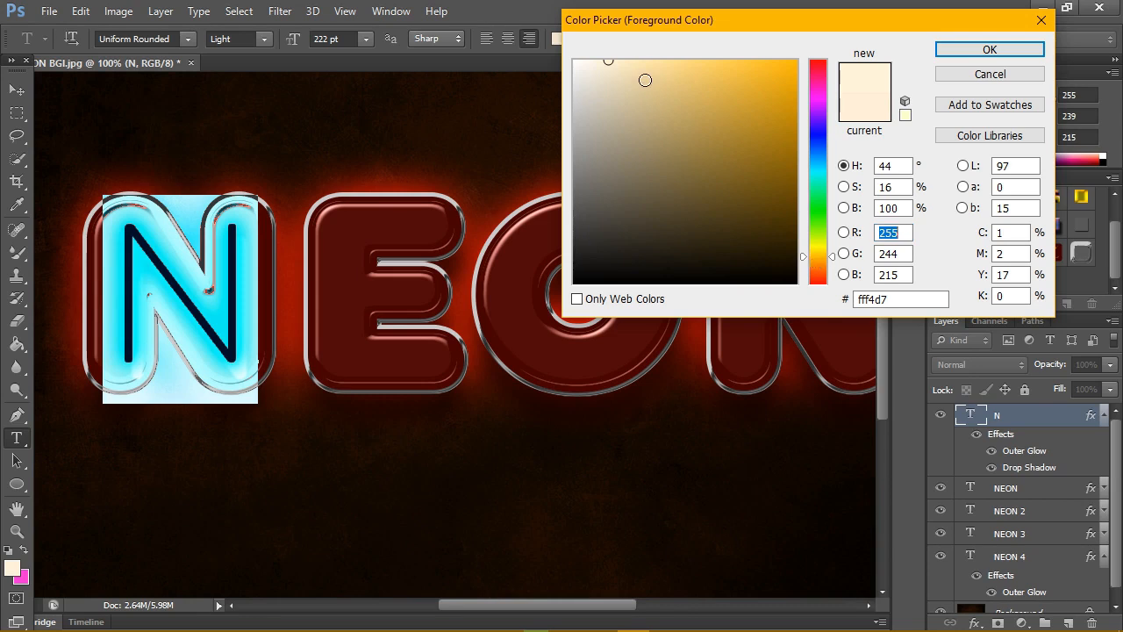
{"action": "left_click_drag", "start_coordinate": [645, 80], "coordinate": [632, 53]}
{"action": "left_click", "coordinate": [989, 49]}
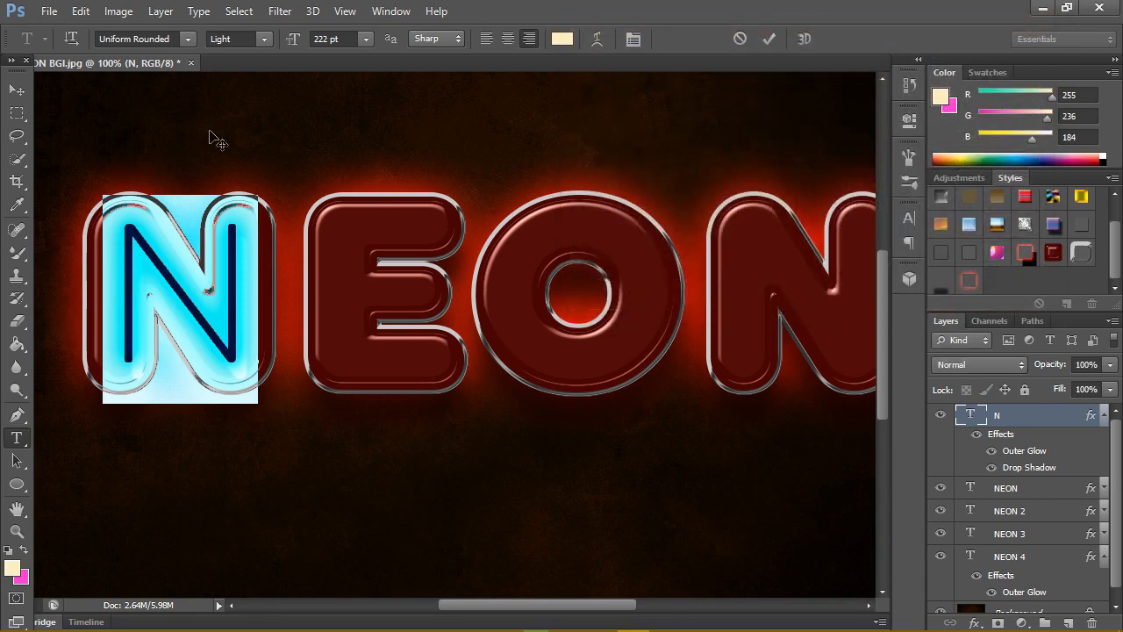
{"action": "left_click", "coordinate": [12, 97]}
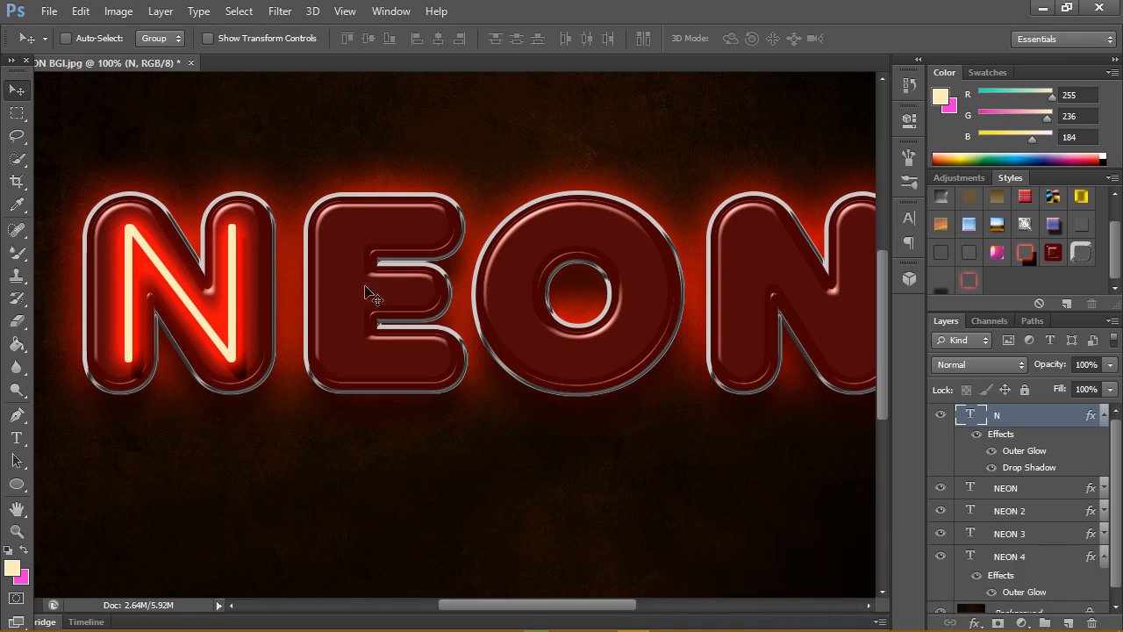
Collapse the thin N layer's effects list and duplicate the layer under the name E
{"action": "left_click", "coordinate": [1106, 417]}
{"action": "left_click", "coordinate": [161, 11]}
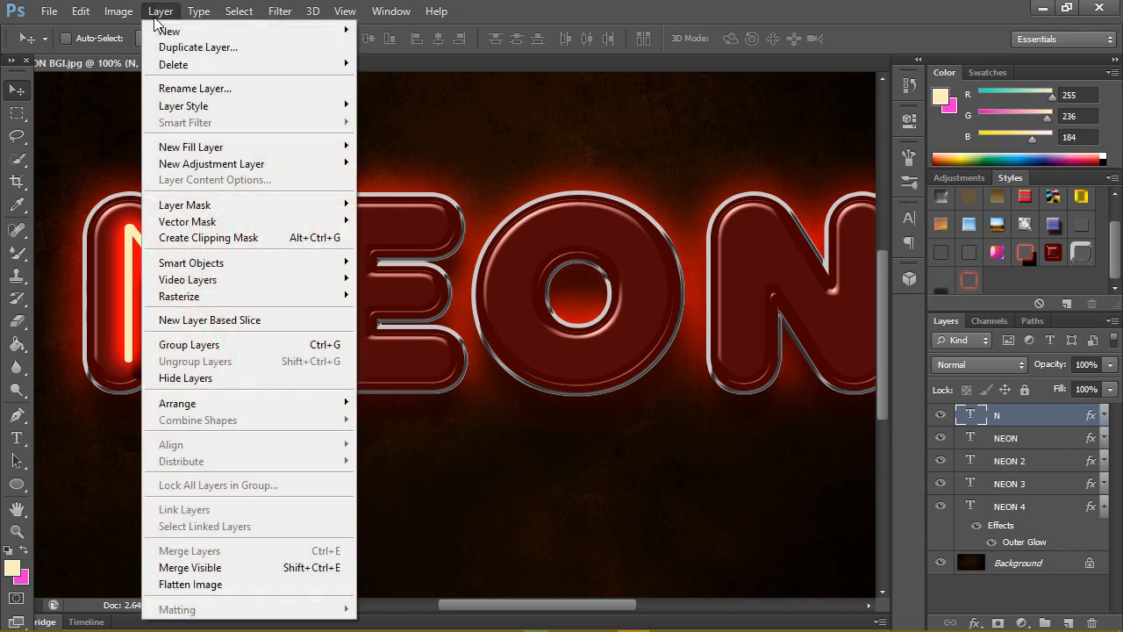
{"action": "left_click", "coordinate": [198, 48]}
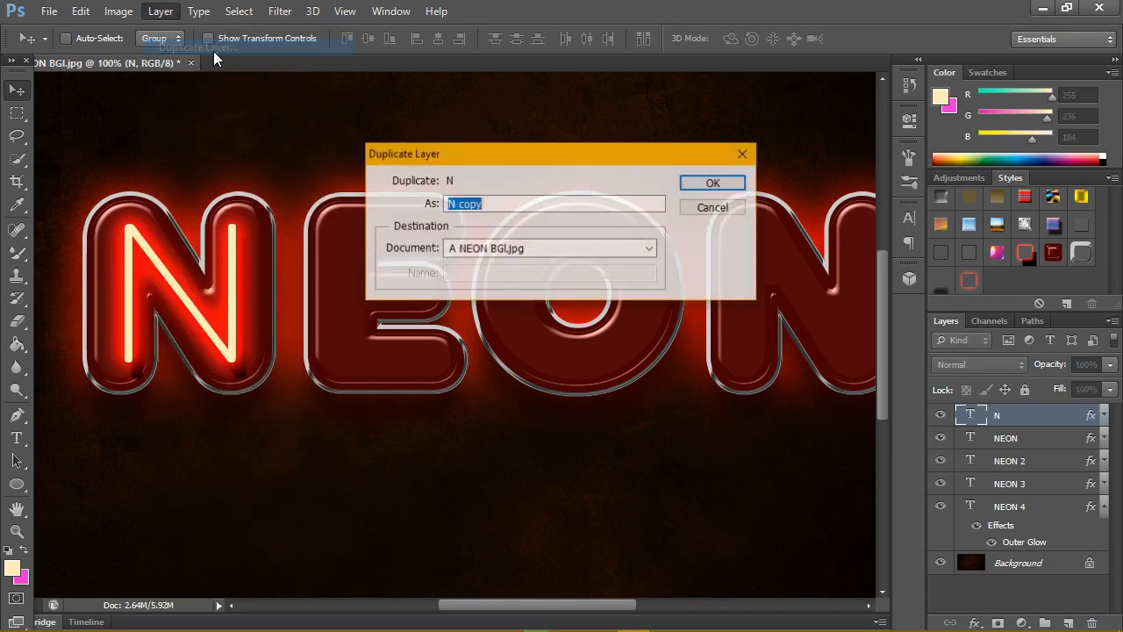
{"action": "left_click", "coordinate": [504, 214]}
{"action": "left_click_drag", "start_coordinate": [494, 215], "coordinate": [428, 213]}
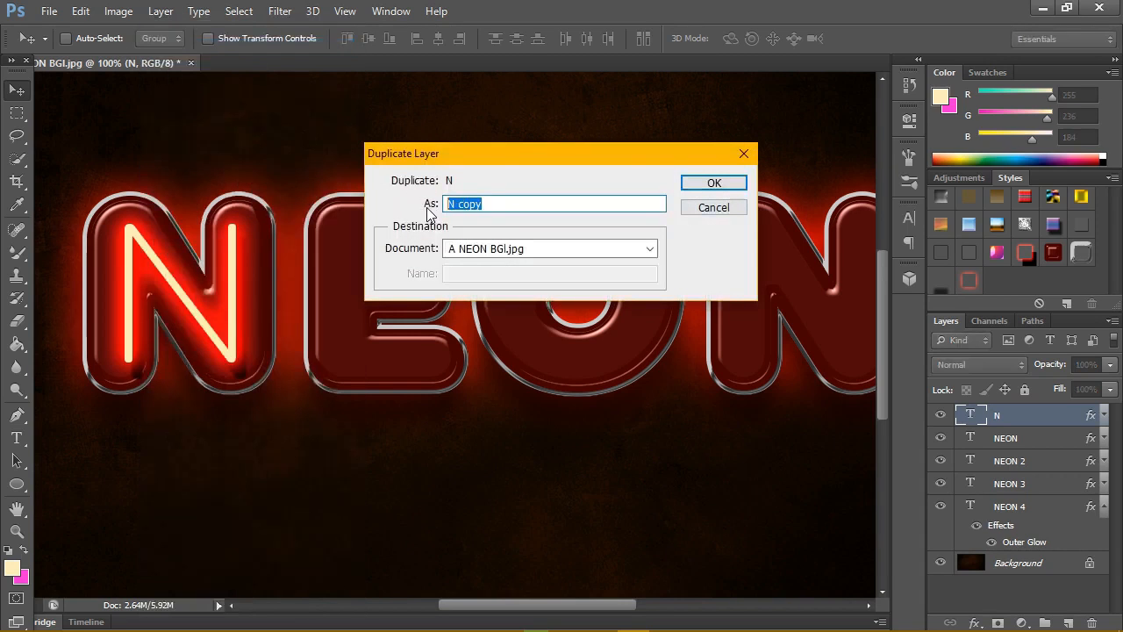
{"action": "type", "text": "E"}
{"action": "left_click", "coordinate": [733, 183]}
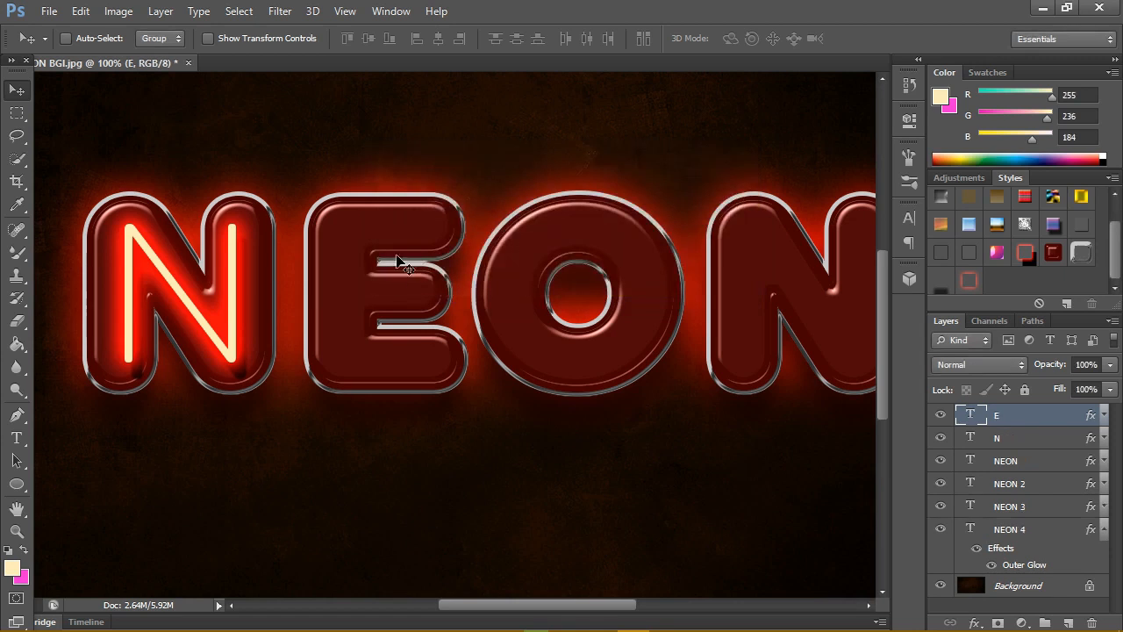
Change the duplicate's text to "E" and move it to sit centered inside the large red E
{"action": "double_click", "coordinate": [972, 414]}
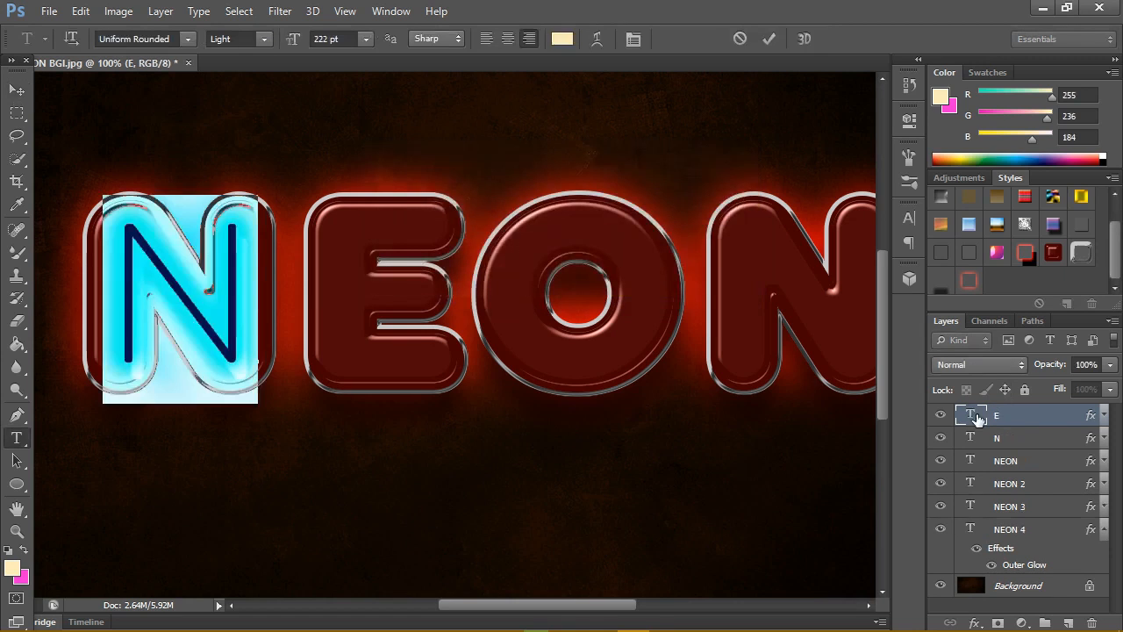
{"action": "type", "text": "E"}
{"action": "left_click", "coordinate": [17, 90]}
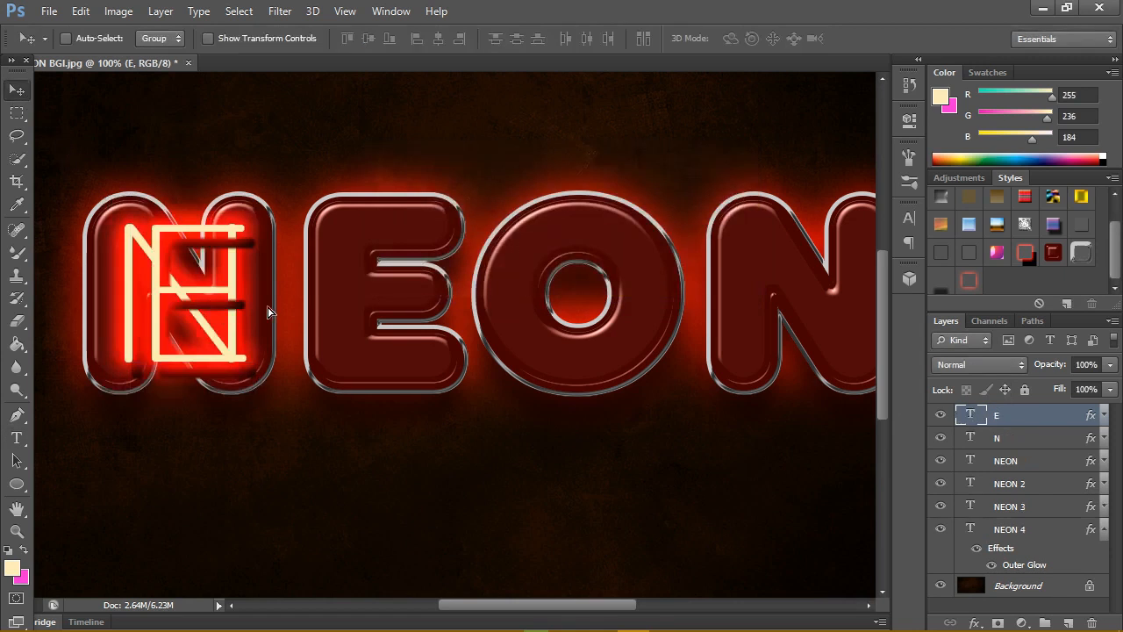
{"action": "left_click_drag", "start_coordinate": [268, 312], "coordinate": [403, 308]}
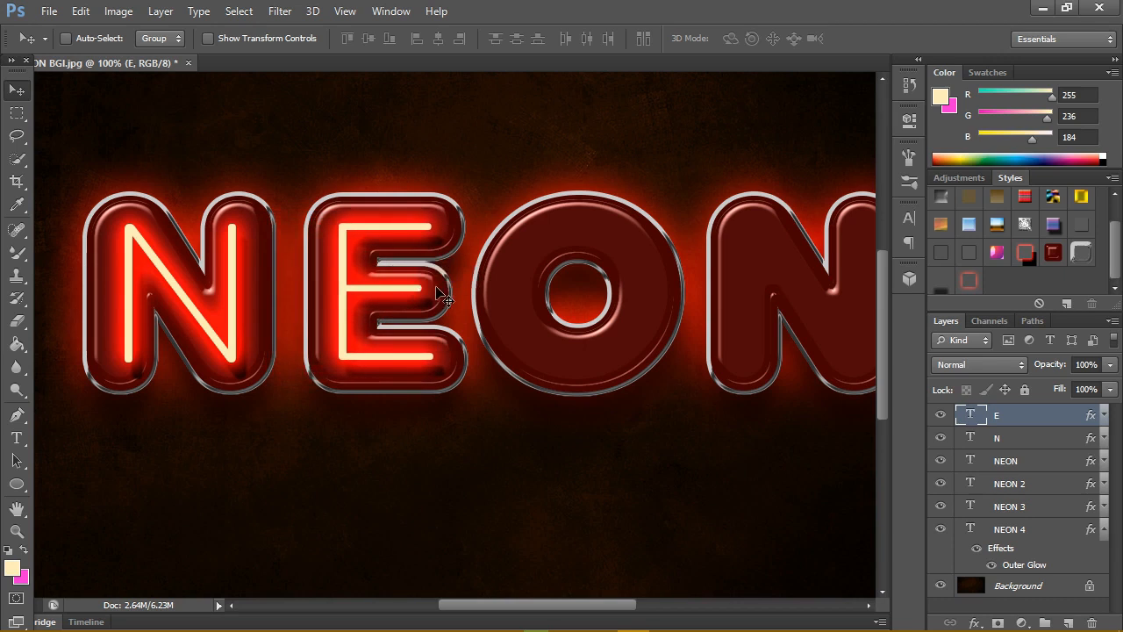
Duplicate the thin E layer under the name O
{"action": "right_click", "coordinate": [1028, 413]}
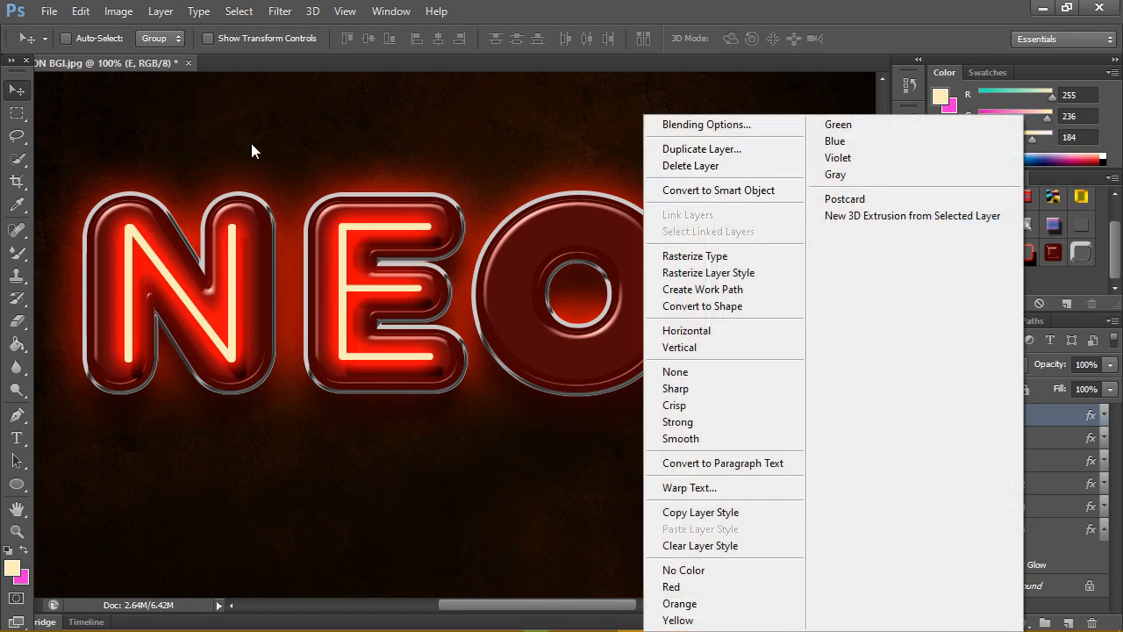
{"action": "left_click", "coordinate": [159, 11]}
{"action": "left_click", "coordinate": [159, 11]}
{"action": "left_click", "coordinate": [207, 48]}
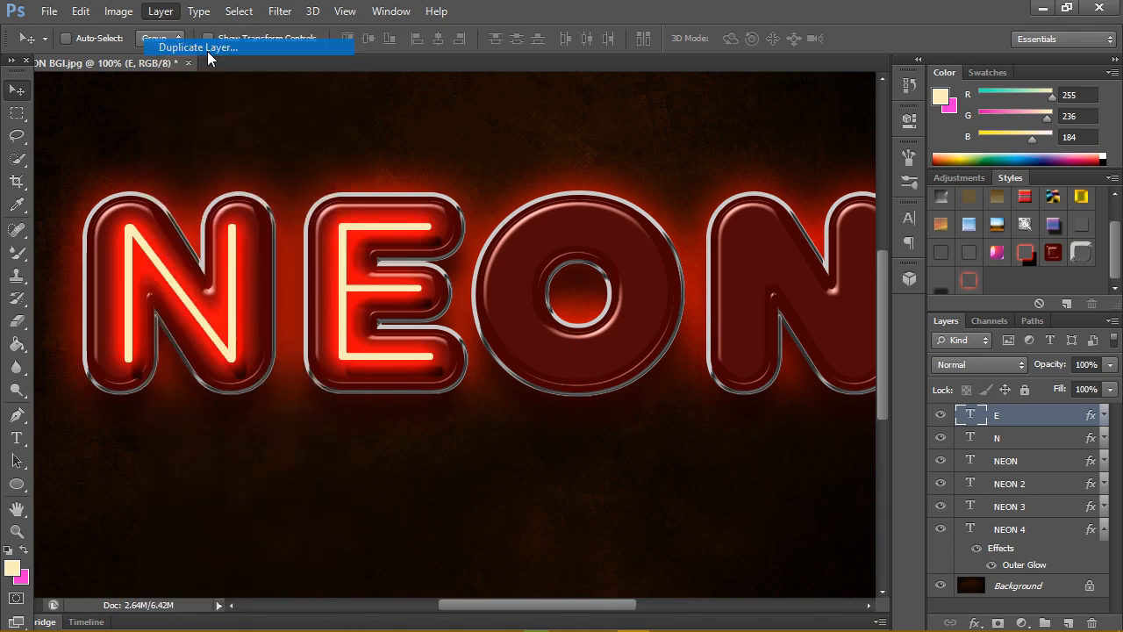
{"action": "left_click", "coordinate": [518, 212]}
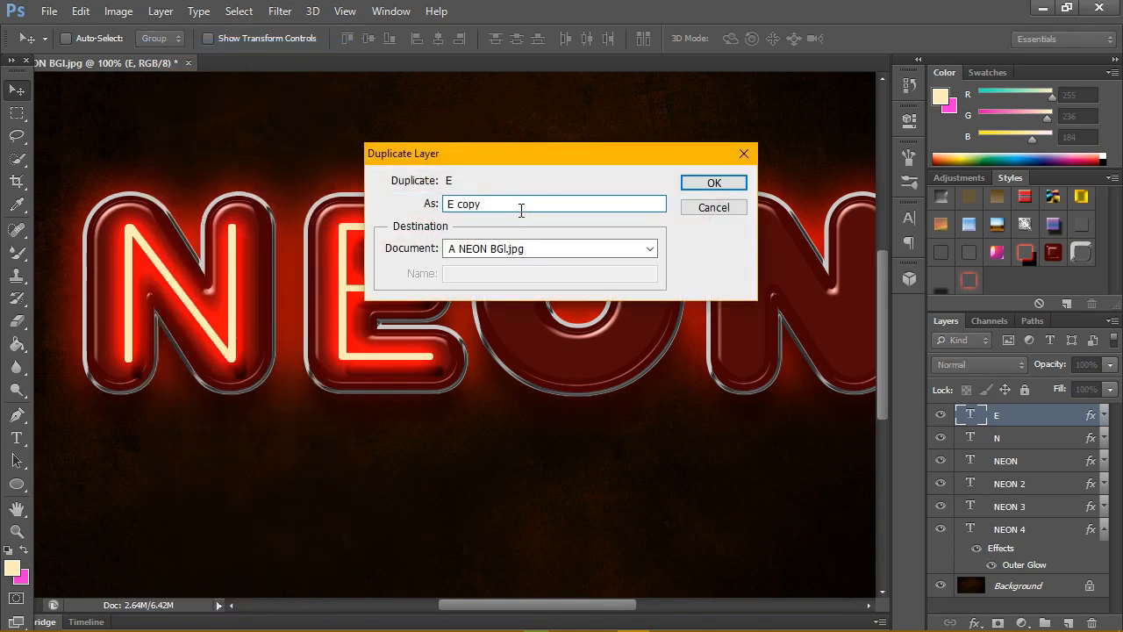
{"action": "left_click_drag", "start_coordinate": [518, 212], "coordinate": [414, 204]}
{"action": "type", "text": "O"}
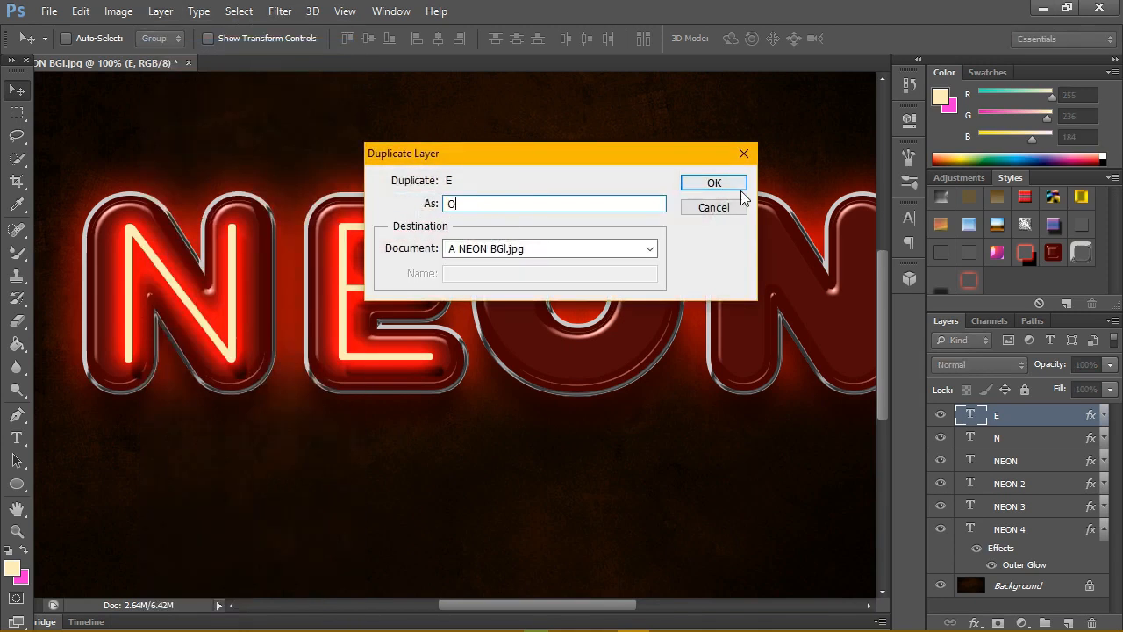
{"action": "left_click", "coordinate": [714, 183]}
Move the new copy onto the large red O and change its text to "O"
{"action": "left_click_drag", "start_coordinate": [465, 274], "coordinate": [565, 274]}
{"action": "double_click", "coordinate": [974, 417]}
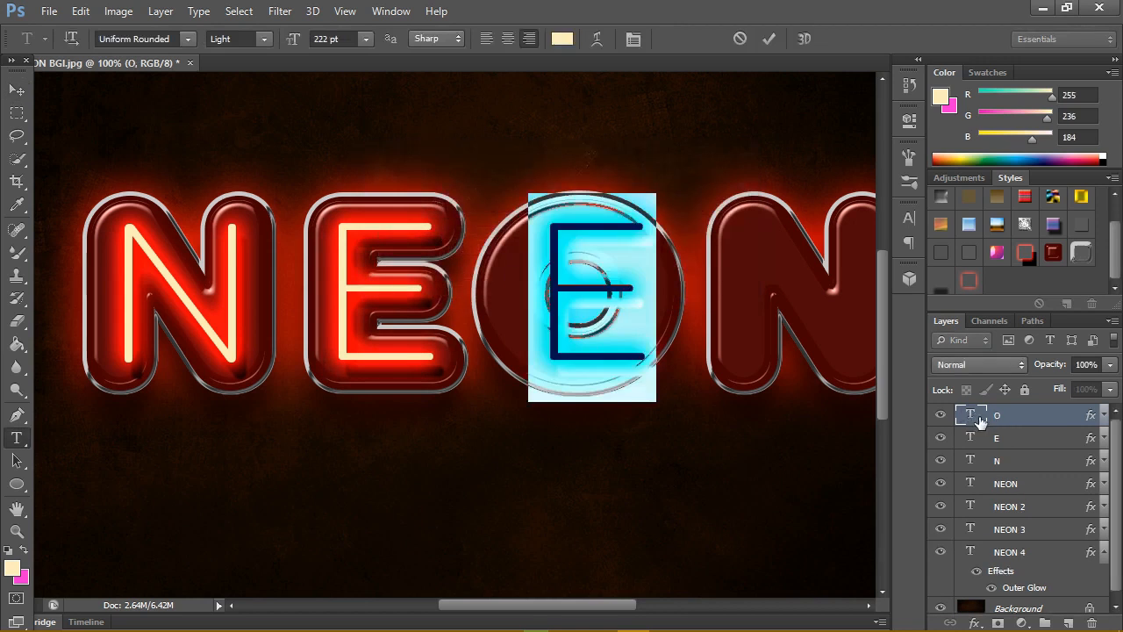
{"action": "type", "text": "O"}
{"action": "left_click", "coordinate": [17, 89]}
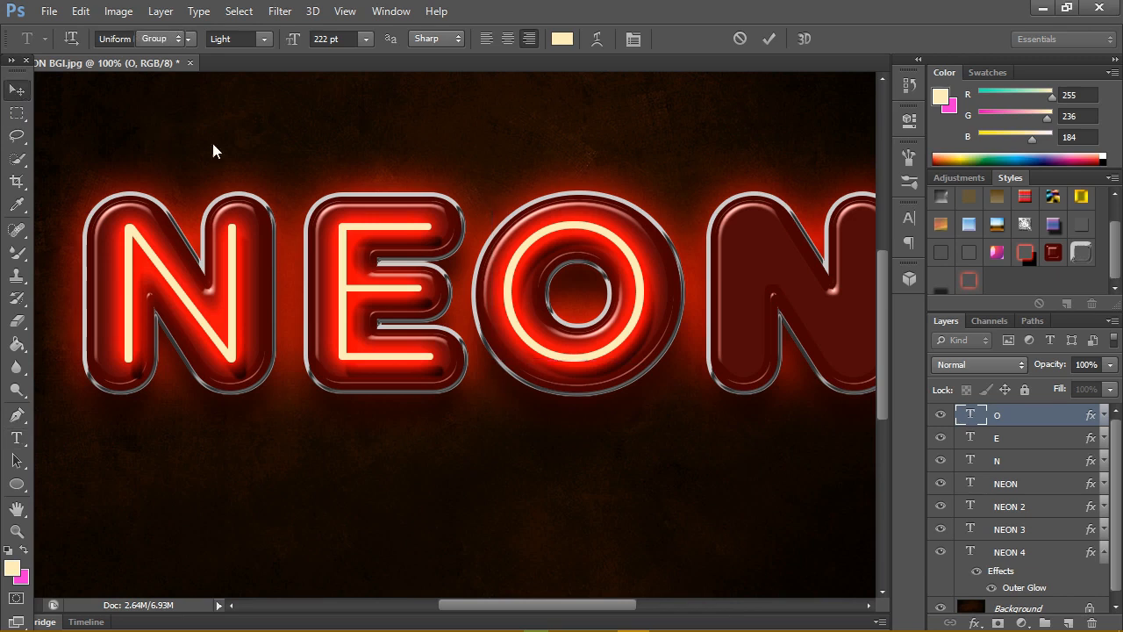
Nudge the thin O until it sits centered inside the large red O
{"action": "key", "text": "Right"}
{"action": "key", "text": "Right"}
{"action": "key", "text": "Right"}
{"action": "key", "text": "Right"}
{"action": "key", "text": "Right"}
{"action": "key", "text": "Right"}
{"action": "key", "text": "Right"}
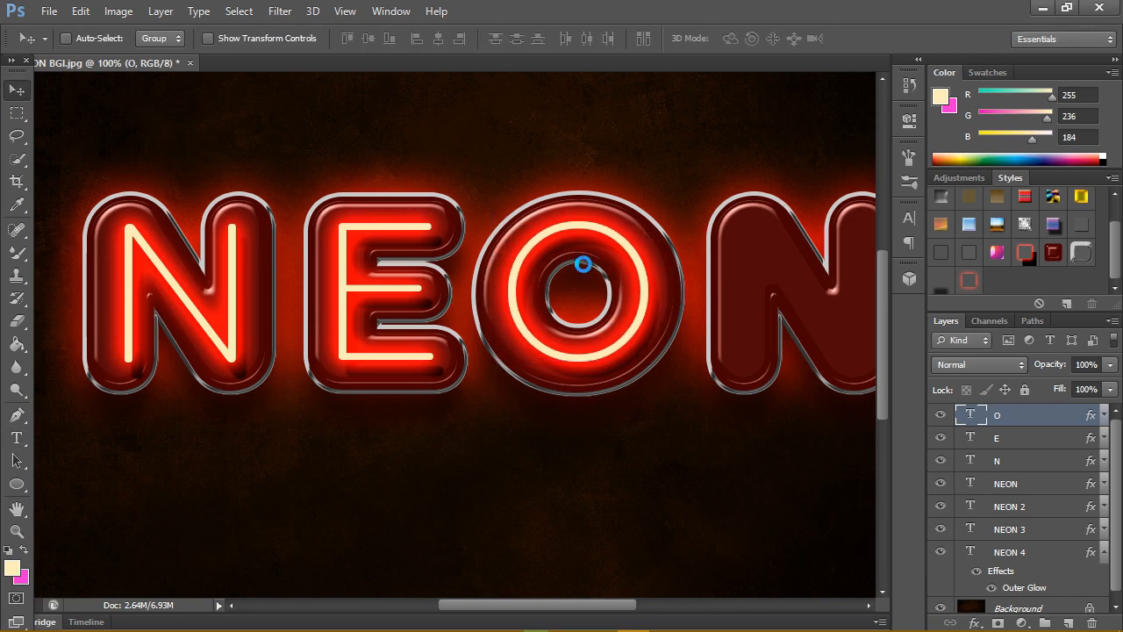
{"action": "key", "text": "Left"}
{"action": "key", "text": "Left"}
{"action": "key", "text": "Left"}
{"action": "key", "text": "Right"}
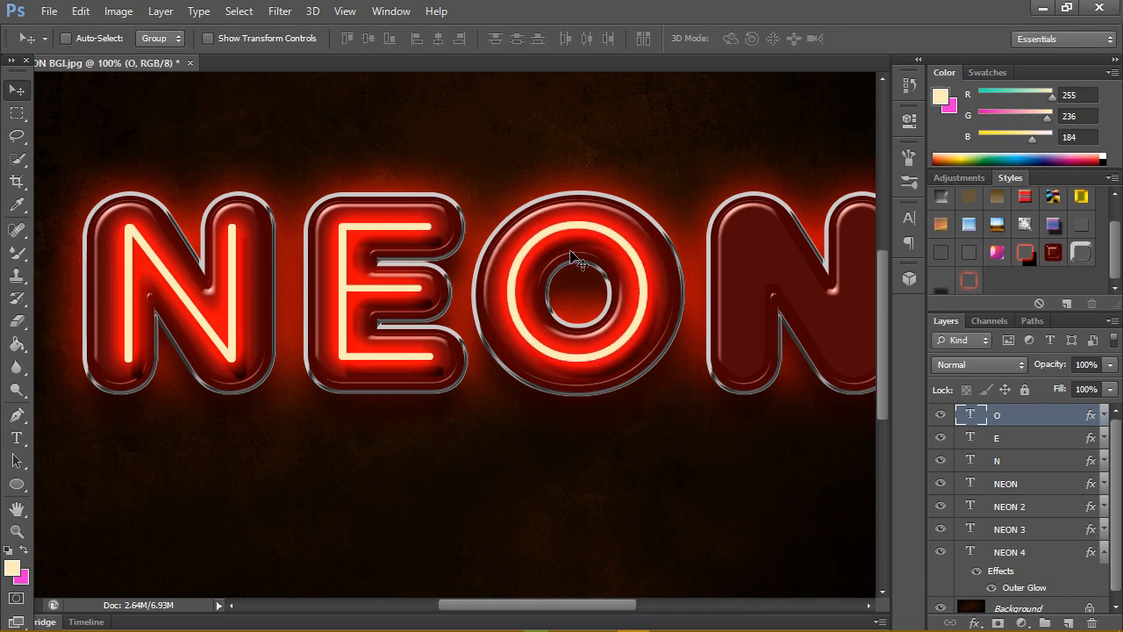
{"action": "key", "text": "Down"}
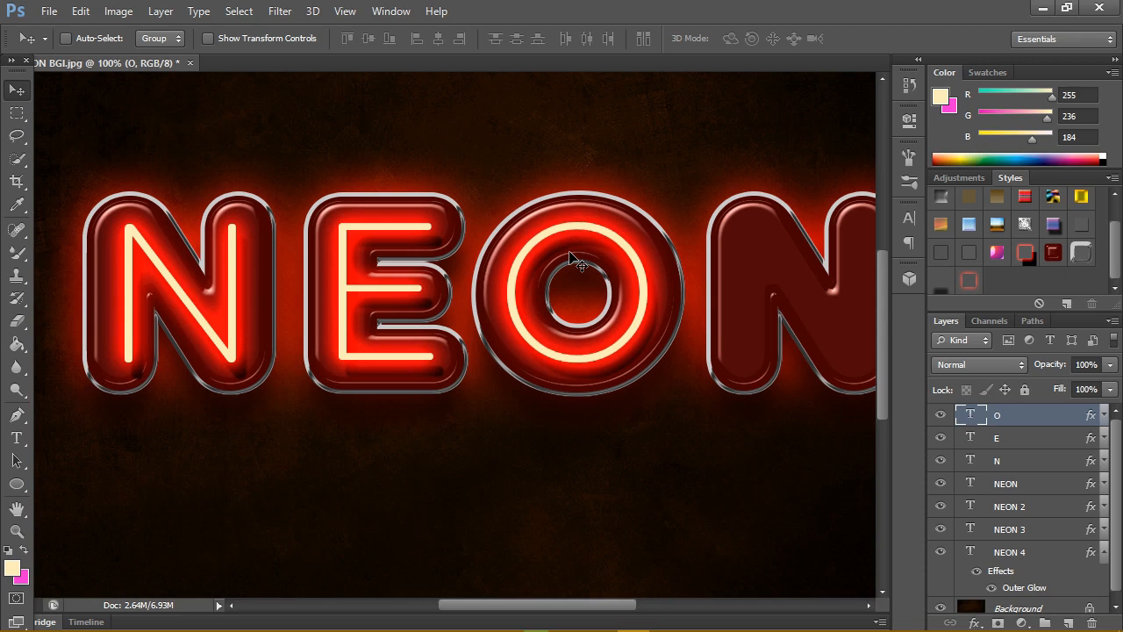
Nudge the thin O slightly upward inside the large red O
{"action": "key", "text": "Up"}
{"action": "key", "text": "Up"}
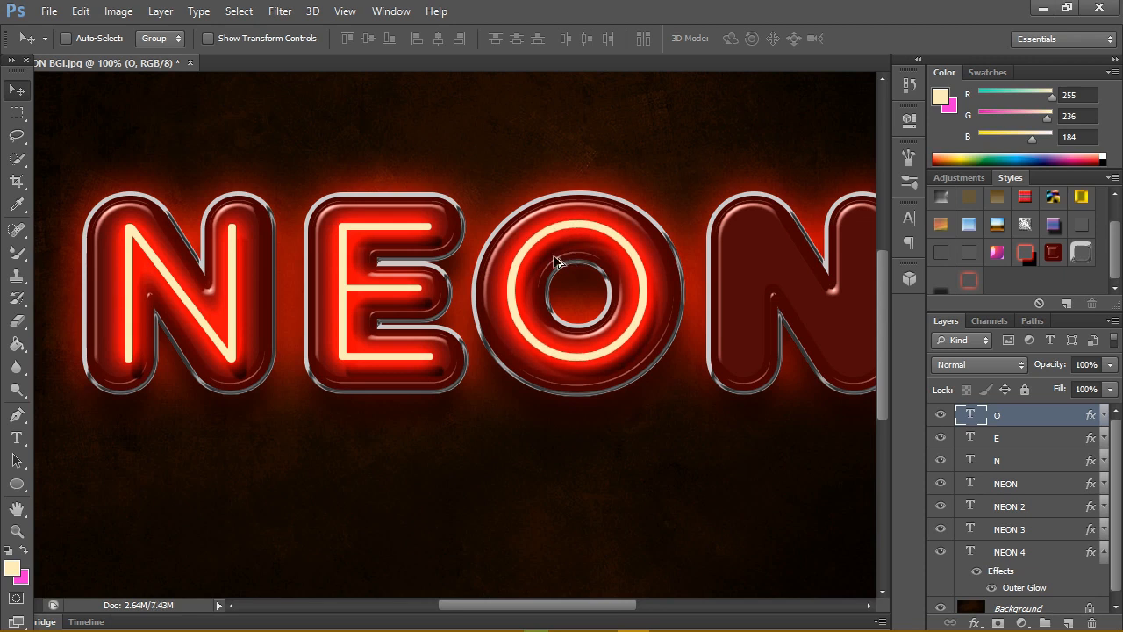
{"action": "scroll", "coordinate": [532, 274], "scroll_direction": "down", "scroll_amount": 2}
{"action": "key", "text": "F9"}
{"action": "key", "text": "F9"}
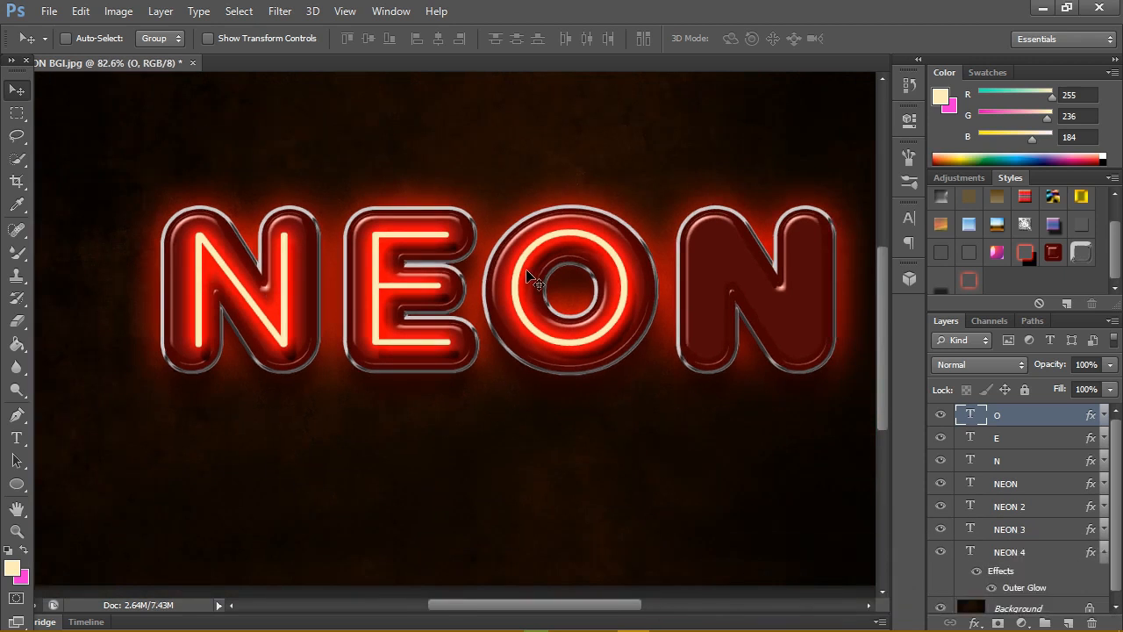
Duplicate the thin N layer under the name "N 2"
{"action": "left_click_drag", "start_coordinate": [621, 604], "coordinate": [642, 607]}
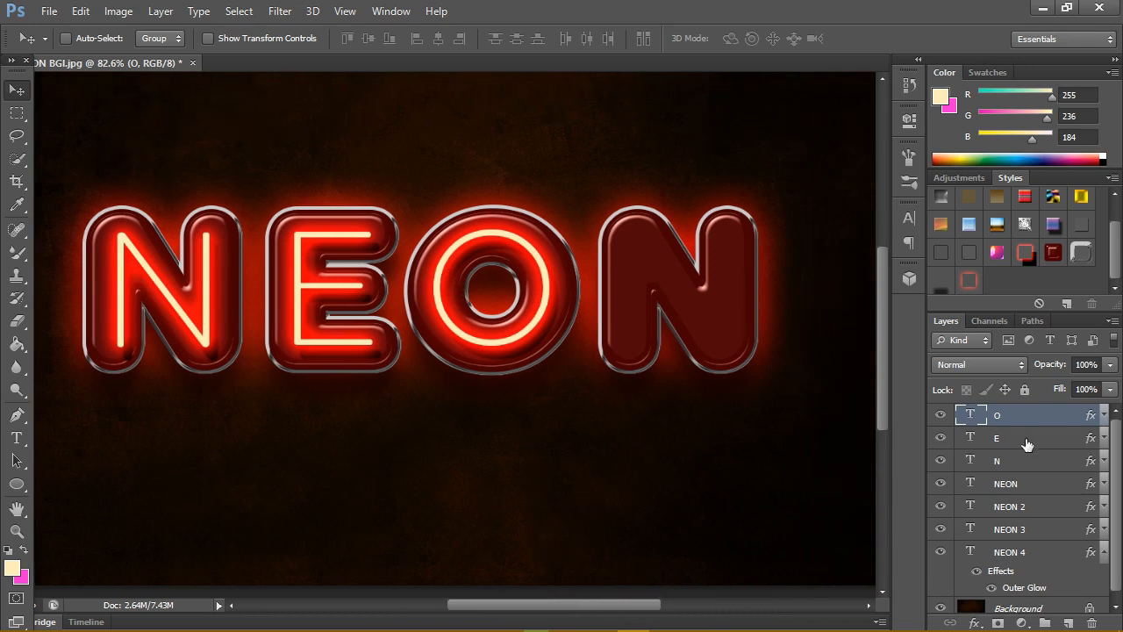
{"action": "left_click", "coordinate": [1020, 466]}
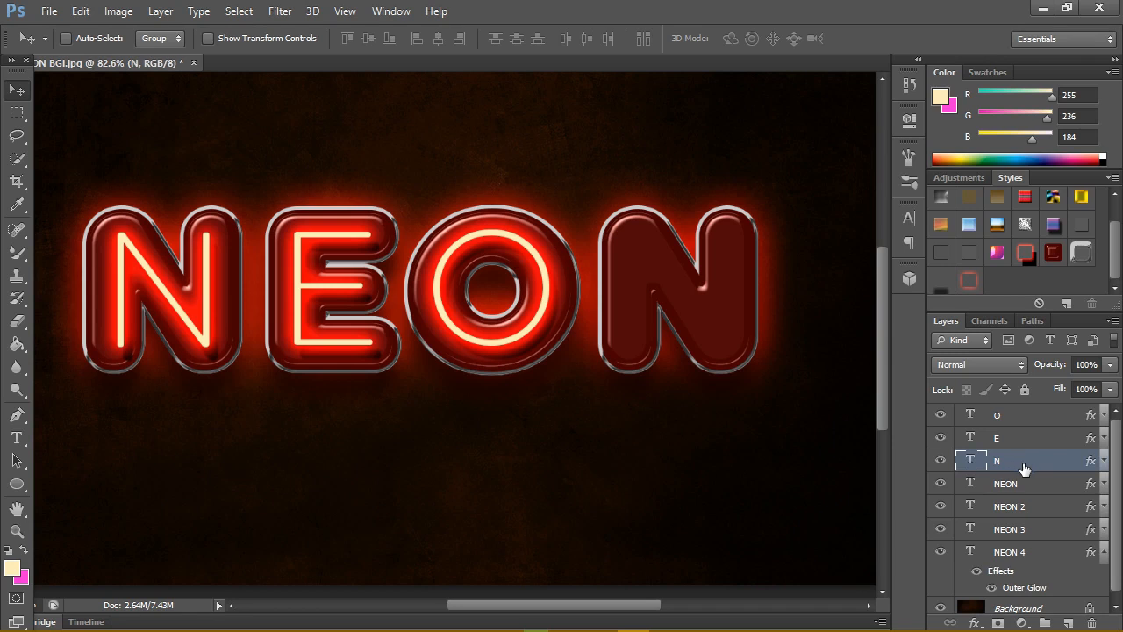
{"action": "left_click", "coordinate": [158, 11]}
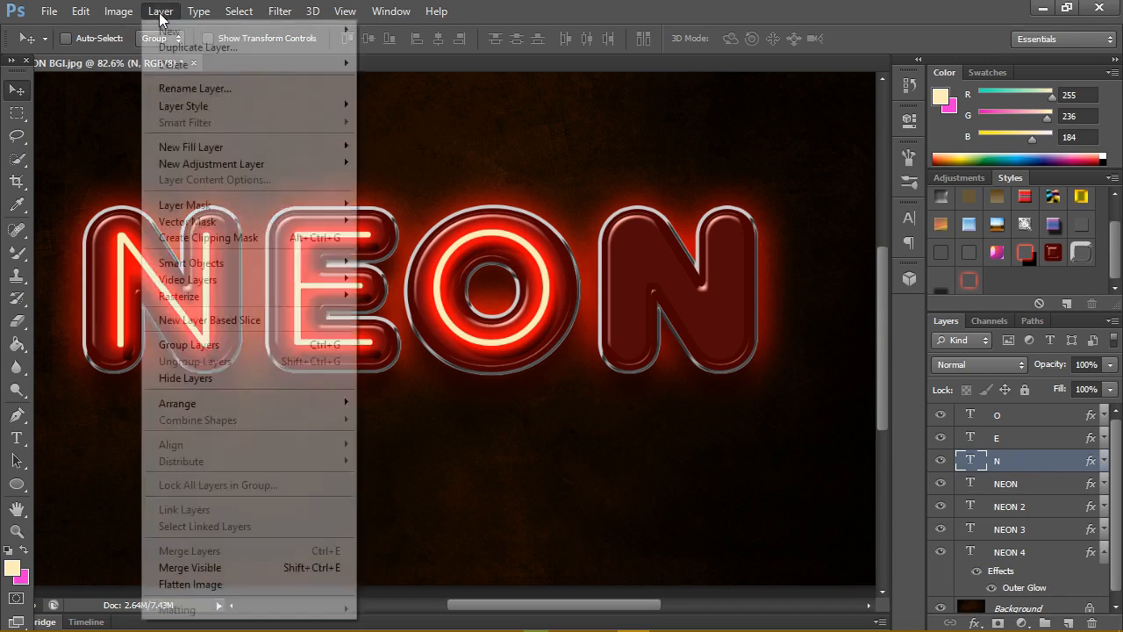
{"action": "left_click", "coordinate": [197, 47]}
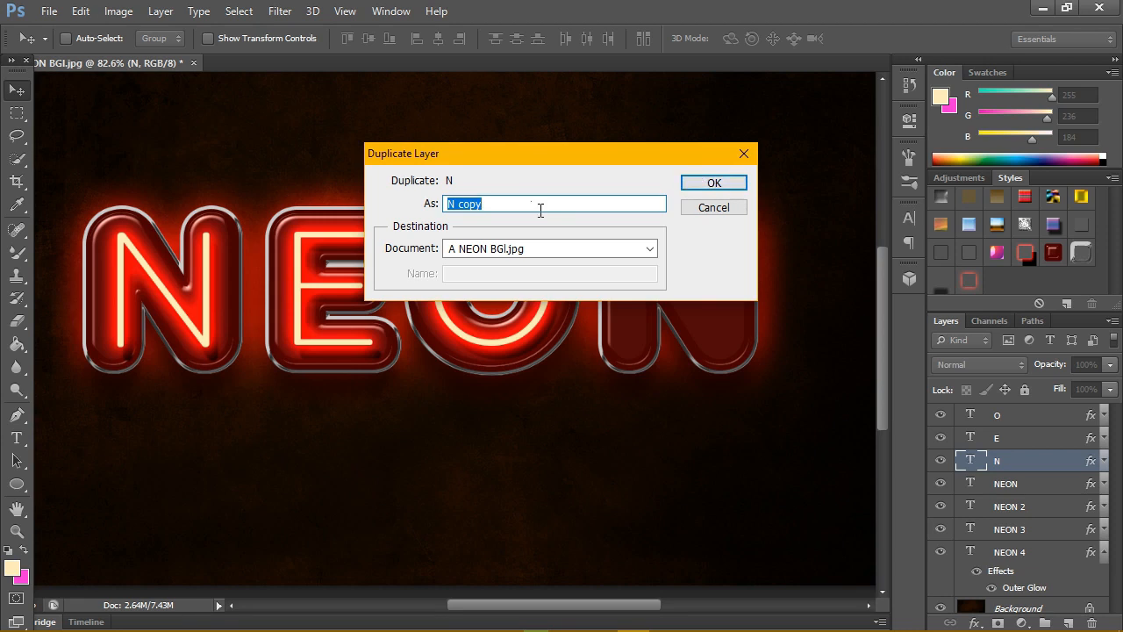
{"action": "left_click", "coordinate": [468, 211]}
{"action": "left_click_drag", "start_coordinate": [446, 209], "coordinate": [533, 216]}
{"action": "left_click", "coordinate": [467, 216]}
{"action": "double_click", "coordinate": [467, 211]}
{"action": "type", "text": "2"}
{"action": "left_click", "coordinate": [695, 184]}
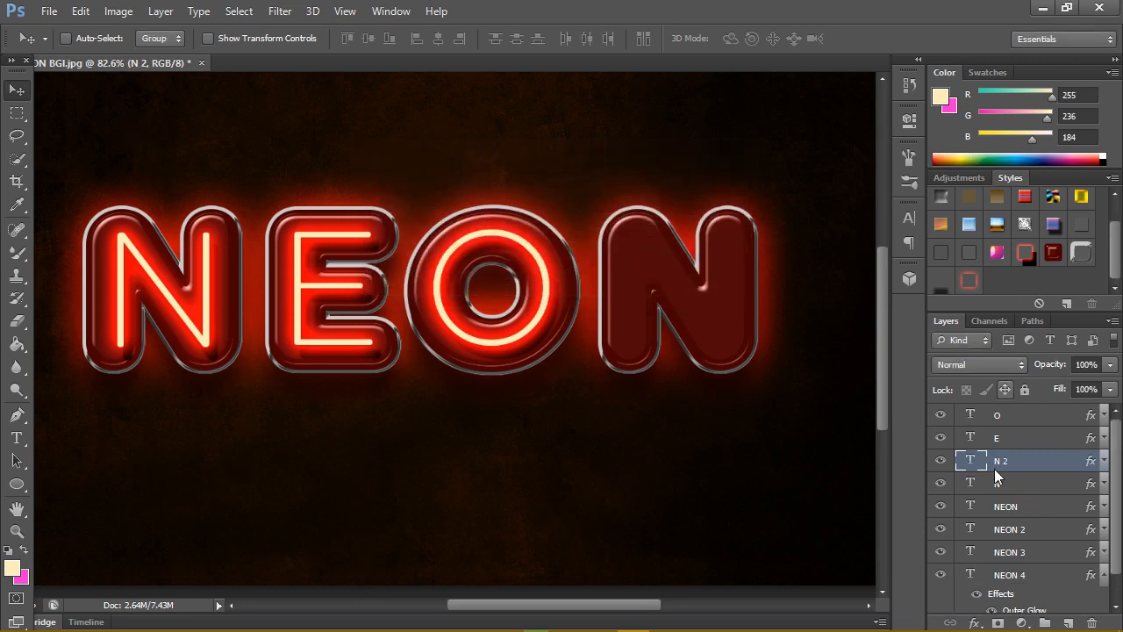
Bring the N 2 layer to the top of the layer stack and center its letter inside the last large red N
{"action": "left_click_drag", "start_coordinate": [985, 466], "coordinate": [983, 414]}
{"action": "left_click_drag", "start_coordinate": [204, 279], "coordinate": [716, 275]}
{"action": "key", "text": "Down"}
{"action": "key", "text": "Down"}
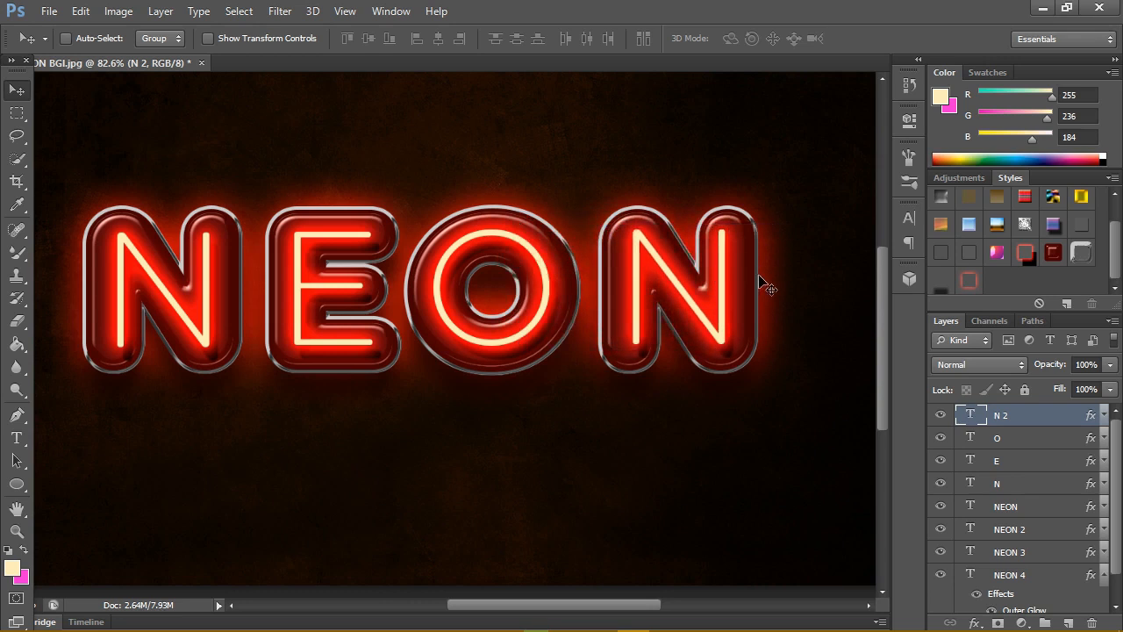
{"action": "key", "text": "Down"}
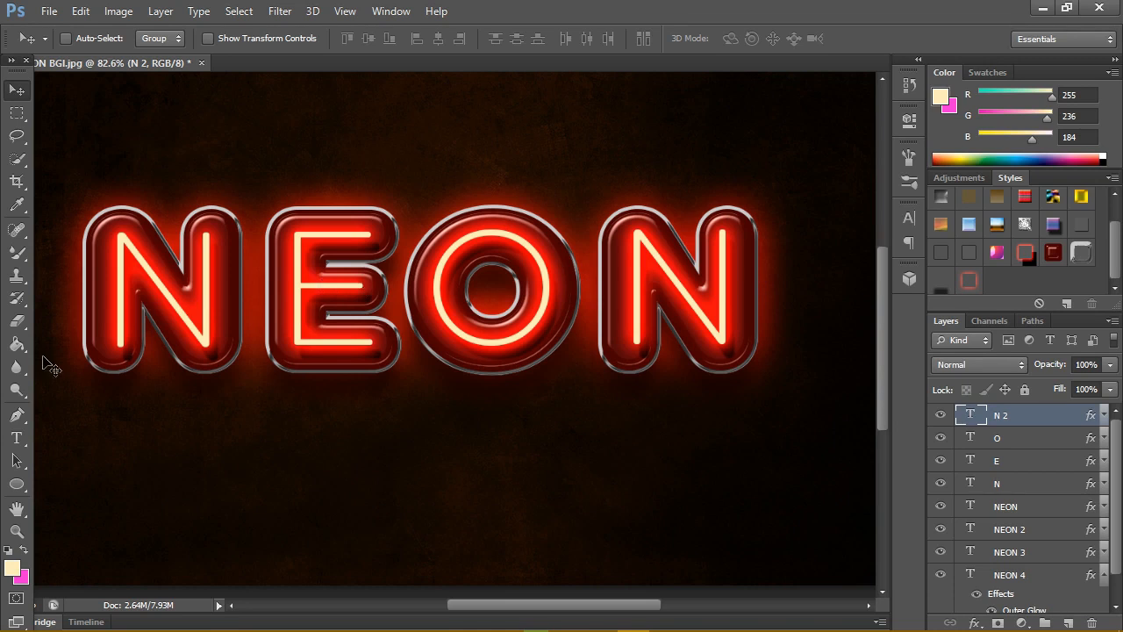
Collapse the NEON 4 effects list and group all the text layers from N 2 down to NEON 4
{"action": "left_click", "coordinate": [17, 530]}
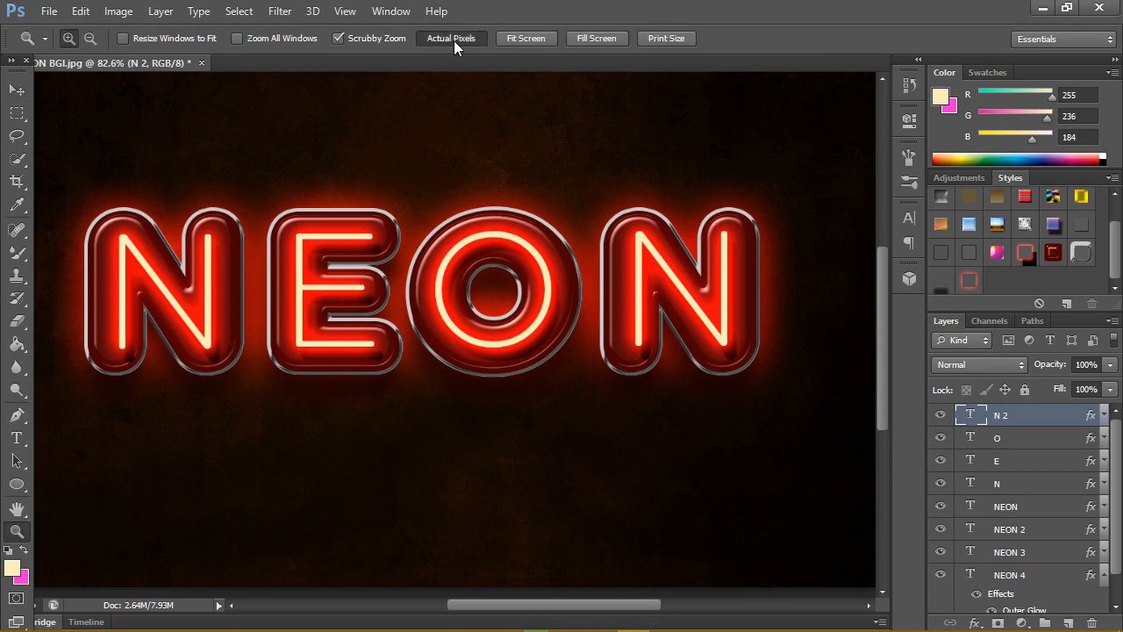
{"action": "left_click", "coordinate": [453, 41]}
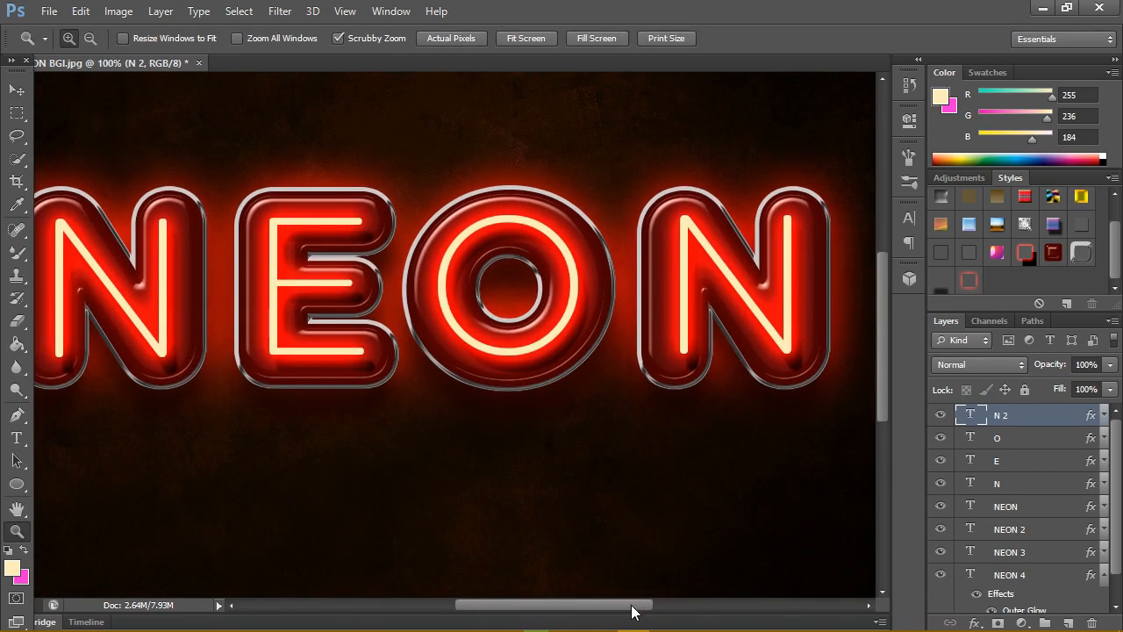
{"action": "left_click_drag", "start_coordinate": [632, 612], "coordinate": [625, 610]}
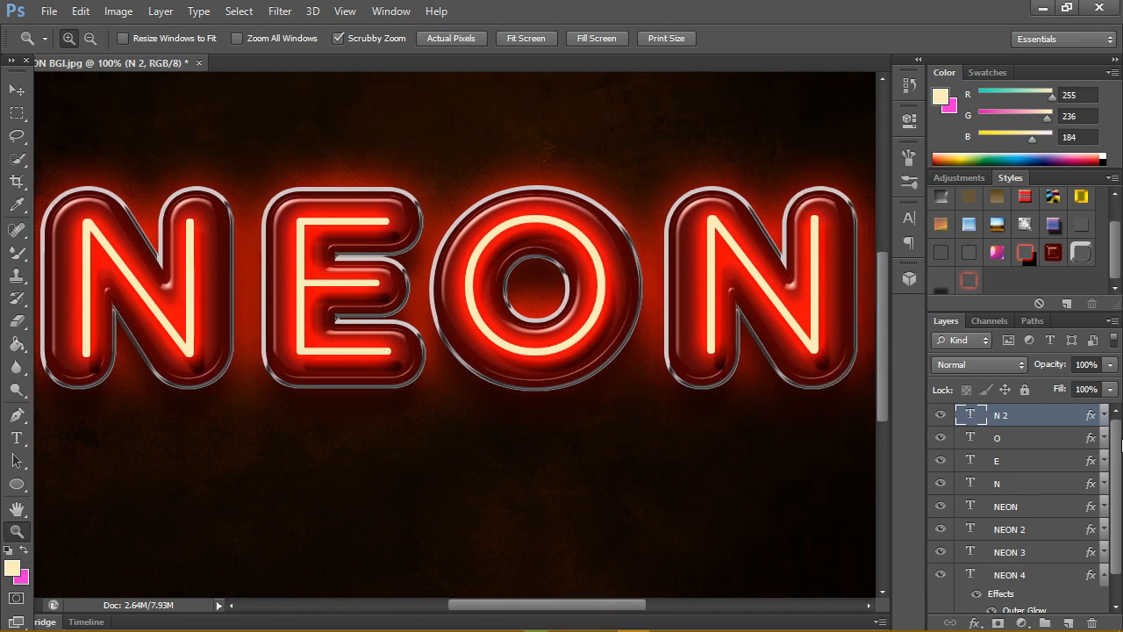
{"action": "left_click_drag", "start_coordinate": [1119, 441], "coordinate": [1119, 477]}
{"action": "left_click", "coordinate": [1108, 546]}
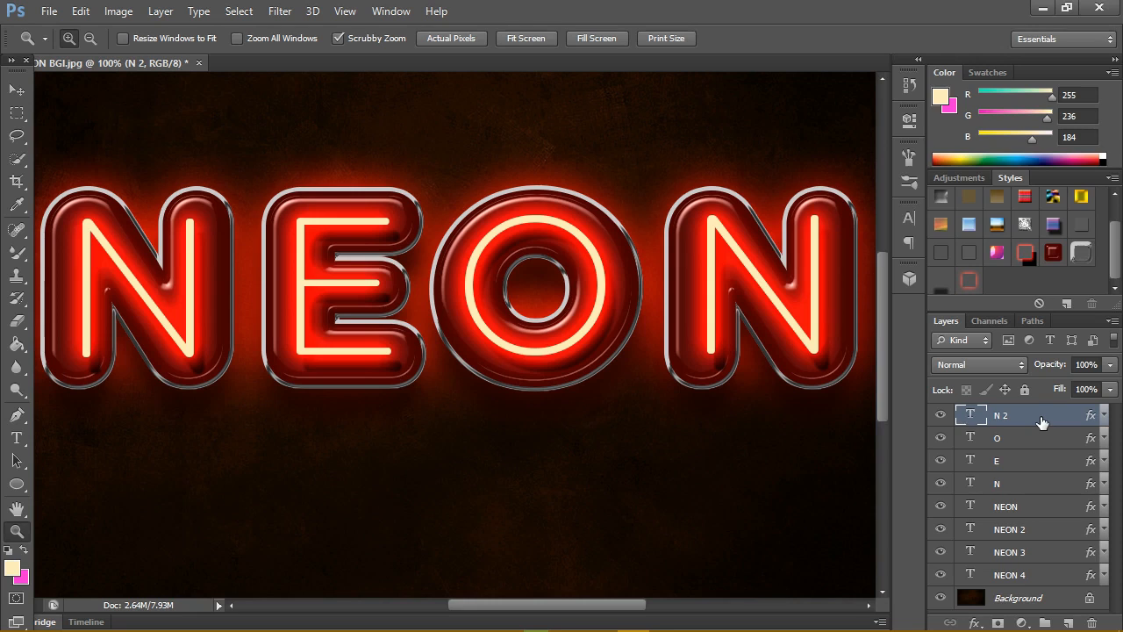
{"action": "left_click", "coordinate": [1039, 572], "text": "shift"}
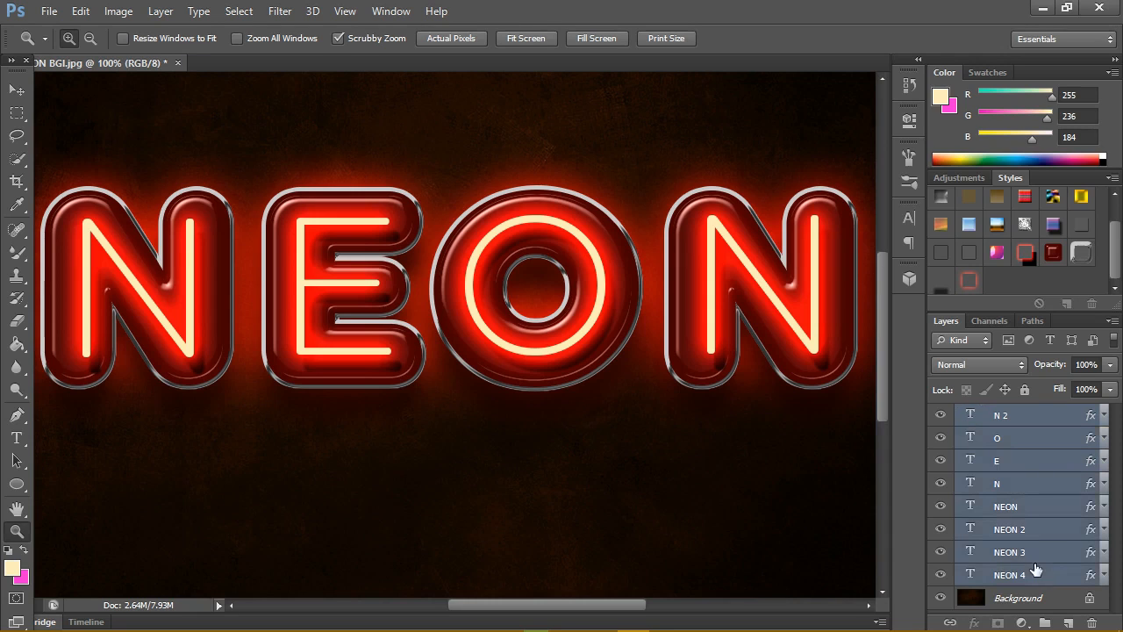
{"action": "left_click", "coordinate": [161, 11]}
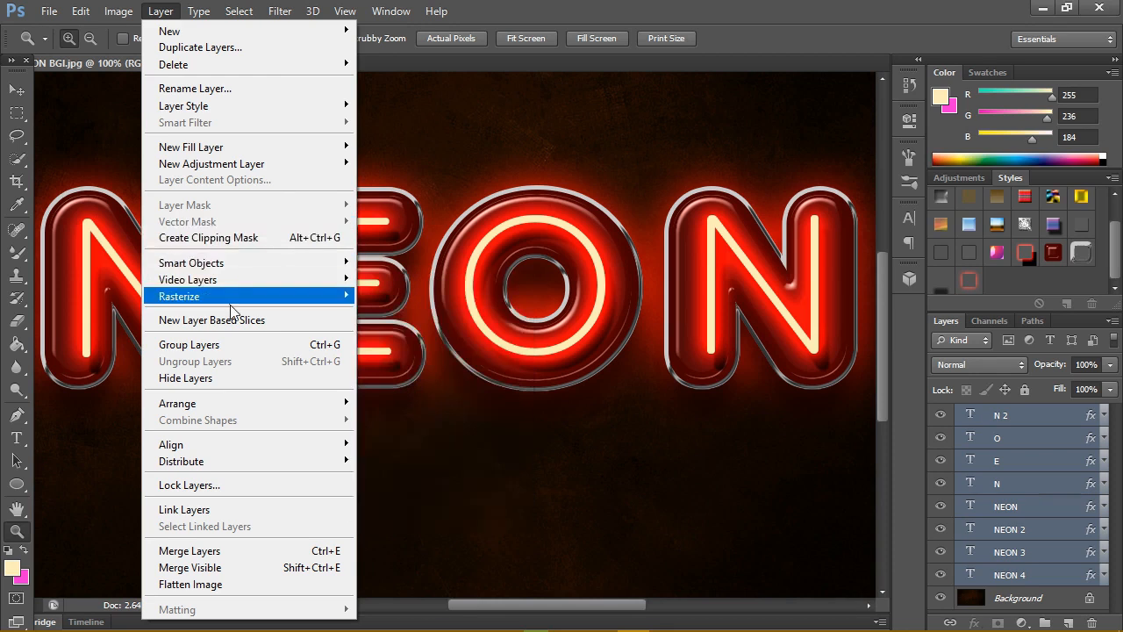
{"action": "left_click", "coordinate": [231, 346]}
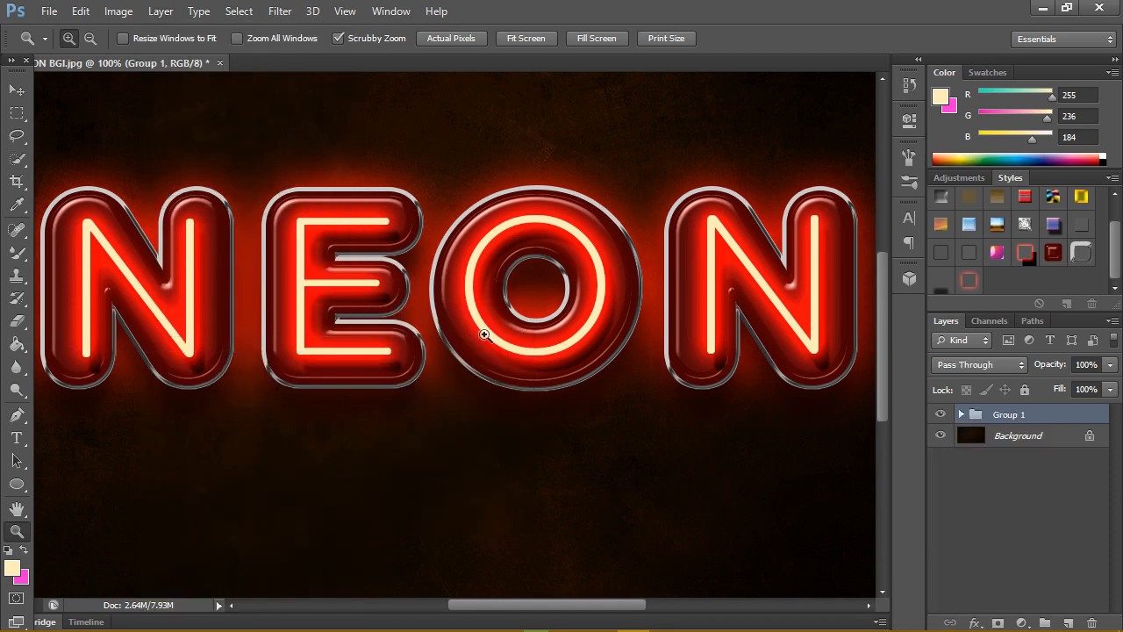
Rename the new layer group "NEON RED" and deselect it
{"action": "double_click", "coordinate": [1009, 414]}
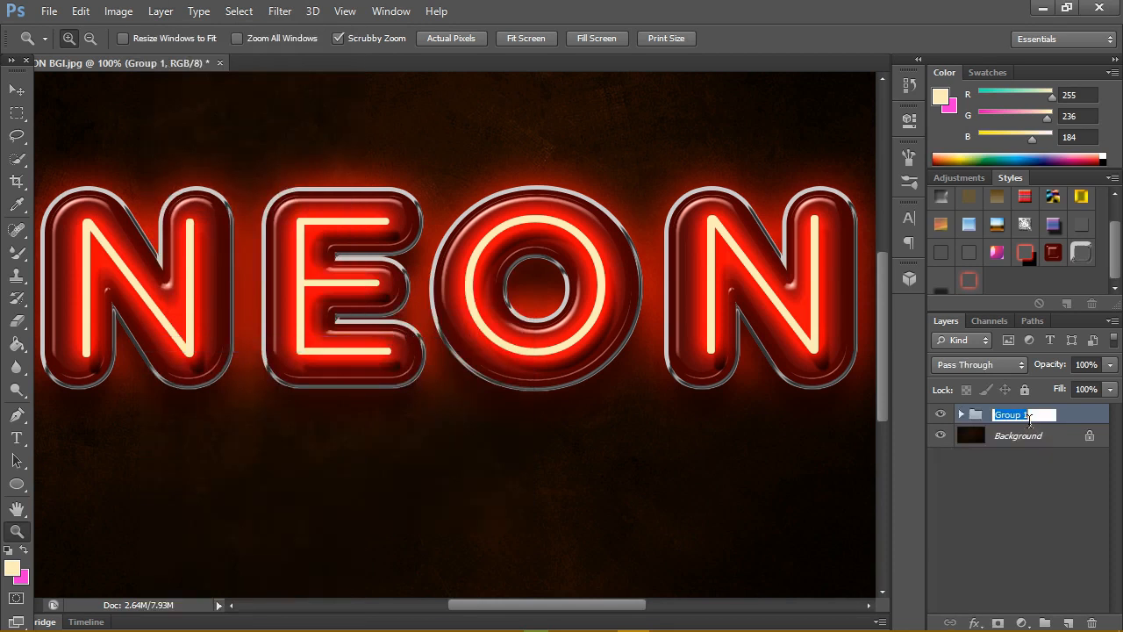
{"action": "type", "text": "NEON RED"}
{"action": "key", "text": "Return"}
{"action": "left_click", "coordinate": [1088, 500]}
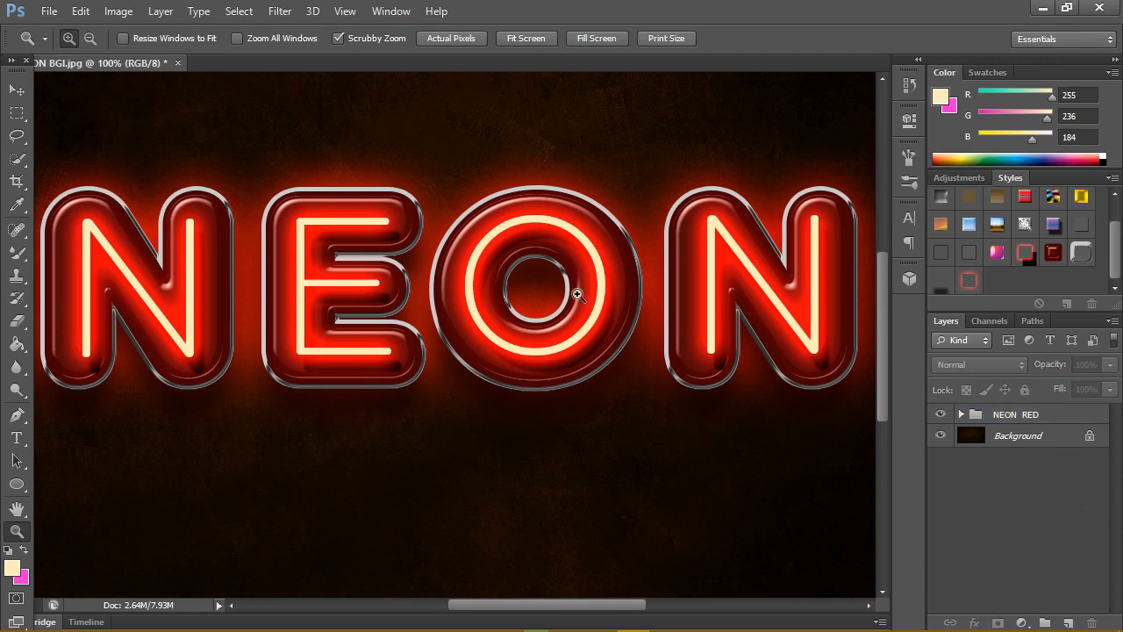
Shift the whole NEON RED group slightly to the left on the canvas
{"action": "left_click", "coordinate": [534, 35]}
{"action": "key", "text": "v"}
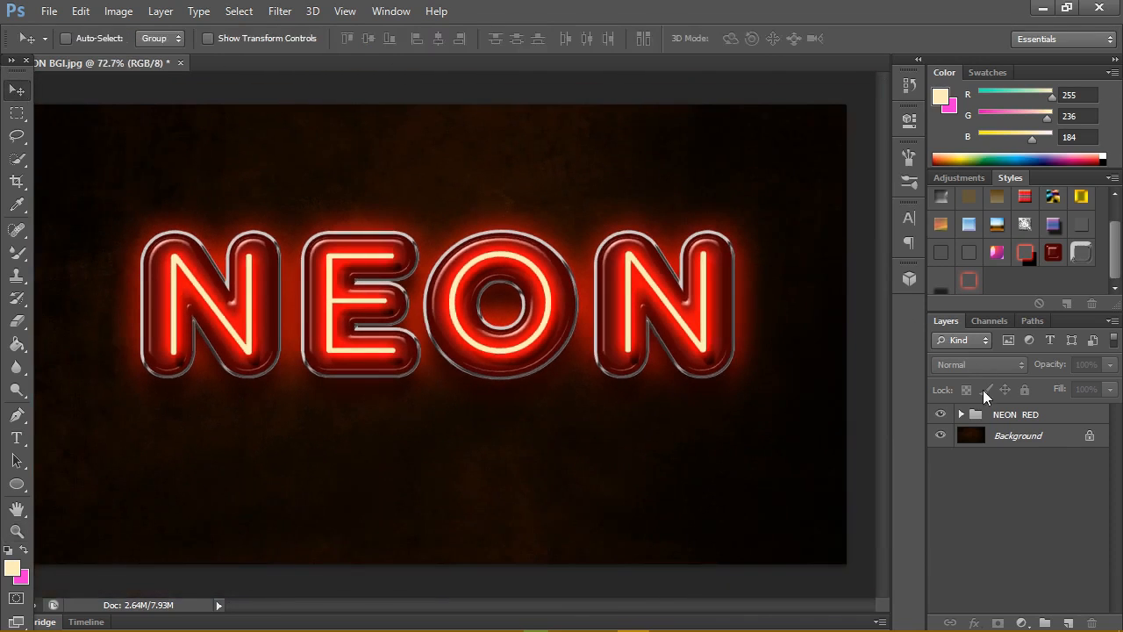
{"action": "left_click", "coordinate": [1006, 414]}
{"action": "left_click_drag", "start_coordinate": [659, 318], "coordinate": [658, 321]}
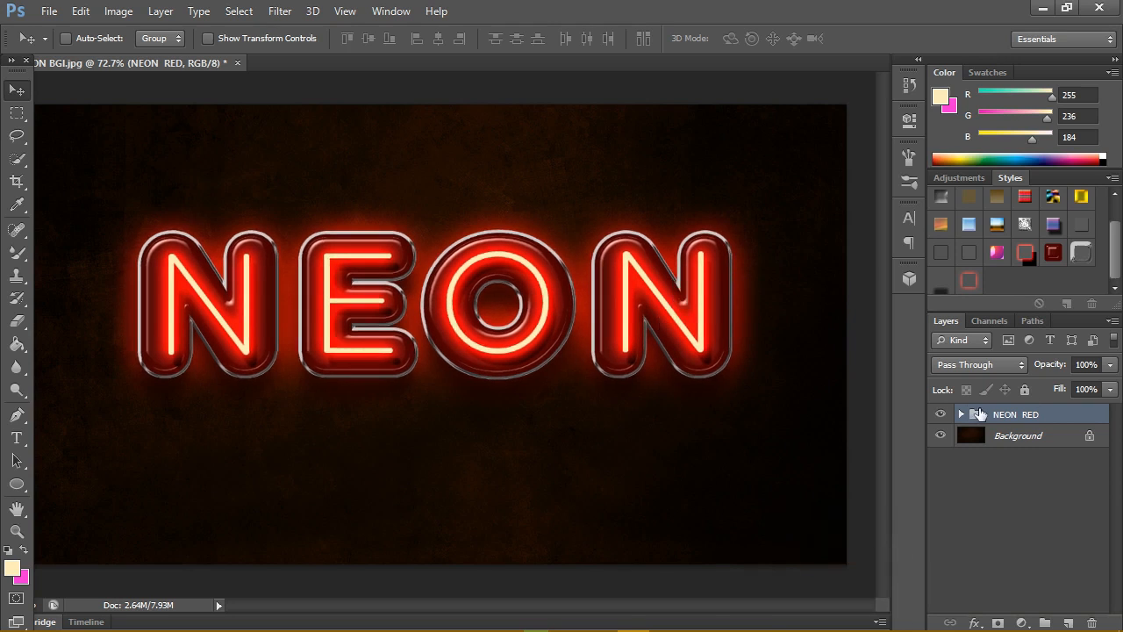
Expand the NEON RED group and toggle NEON 2 and NEON 3 off and on to check their effects
{"action": "left_click", "coordinate": [962, 415]}
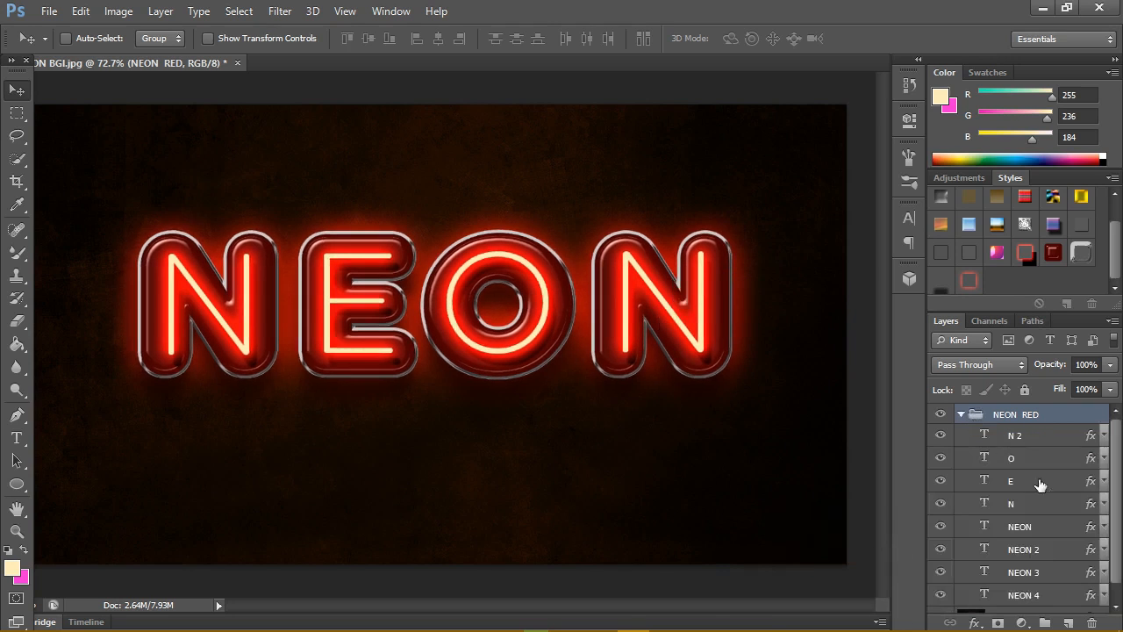
{"action": "left_click", "coordinate": [942, 551]}
{"action": "left_click", "coordinate": [943, 551]}
{"action": "left_click", "coordinate": [945, 572]}
{"action": "left_click", "coordinate": [943, 572]}
Set the drop shadow opacity of the NEON 3 layer to 75% in its layer style
{"action": "left_click", "coordinate": [1059, 575]}
{"action": "right_click", "coordinate": [1059, 575]}
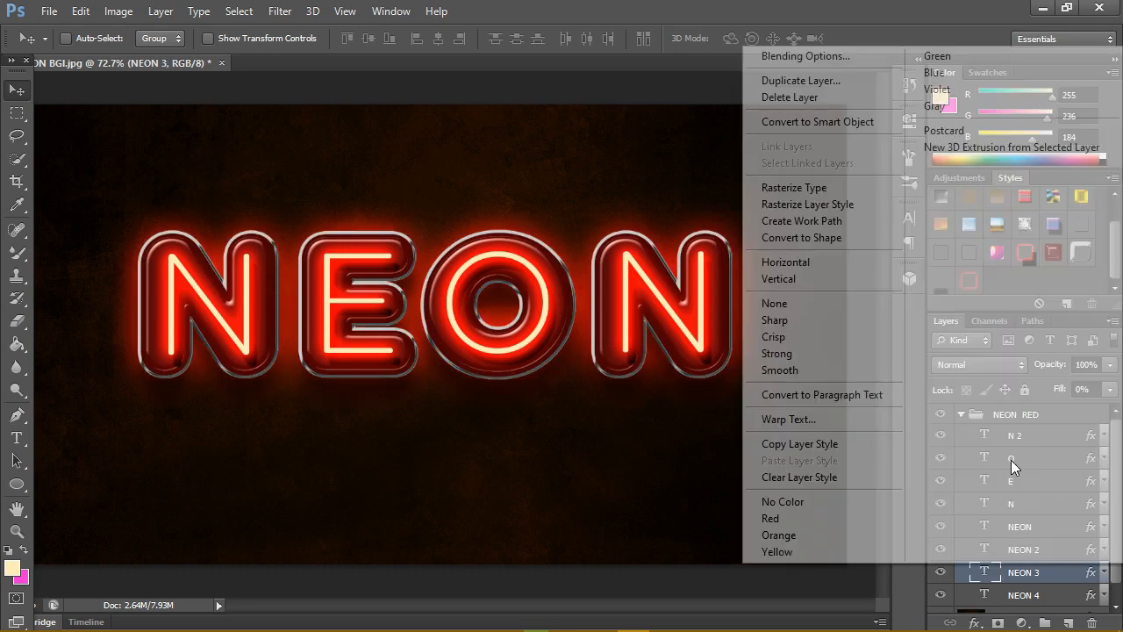
{"action": "left_click", "coordinate": [761, 56]}
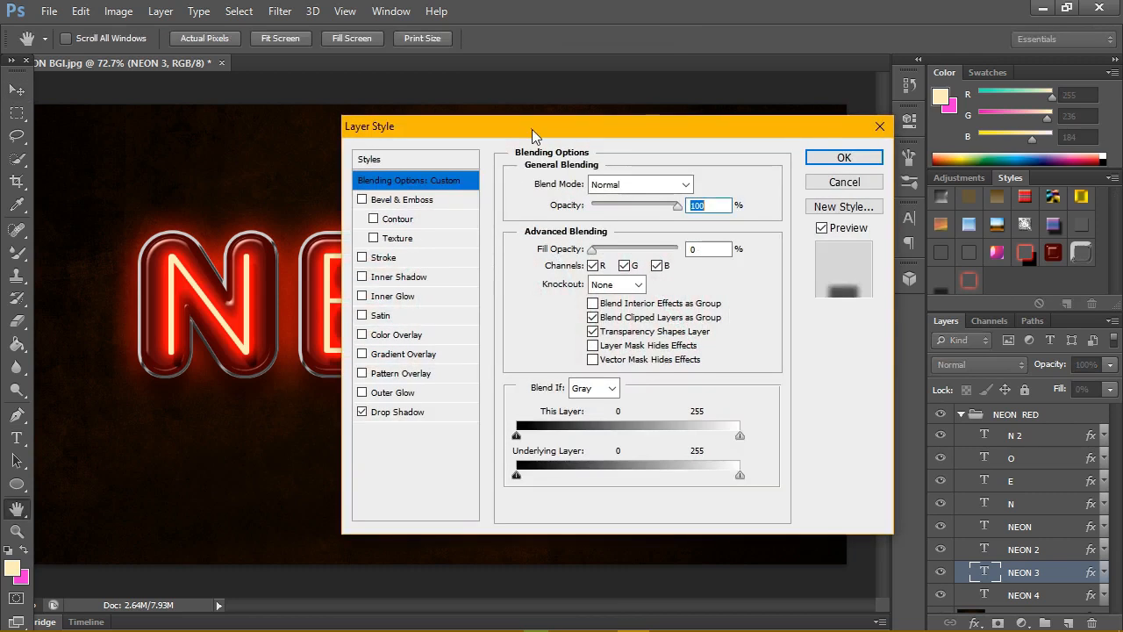
{"action": "left_click_drag", "start_coordinate": [531, 129], "coordinate": [691, 98]}
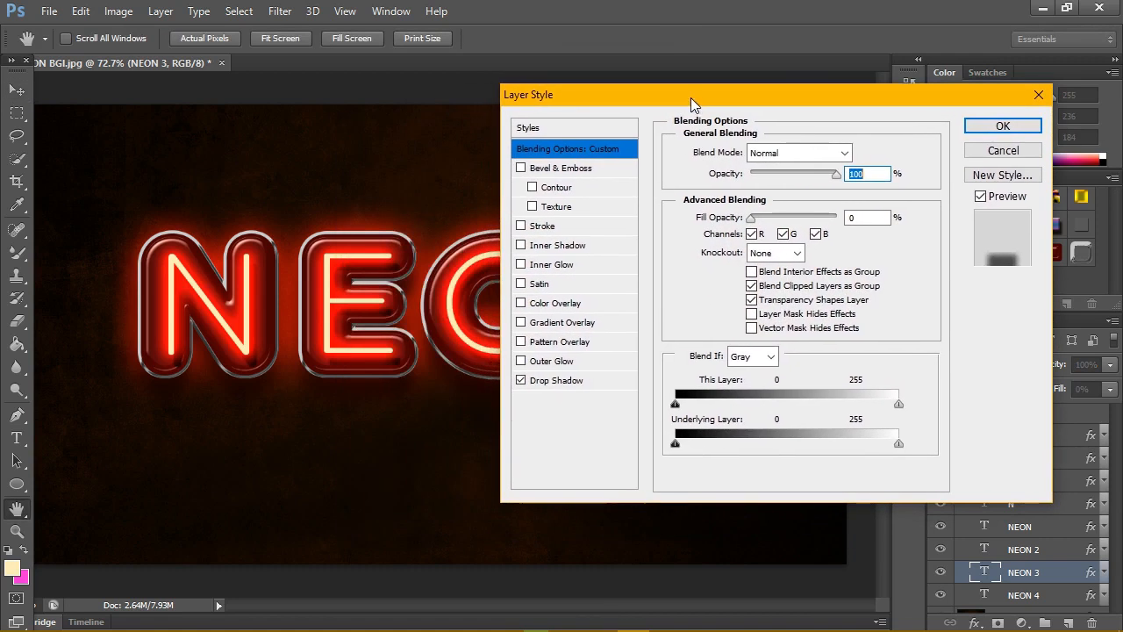
{"action": "left_click", "coordinate": [561, 381]}
{"action": "left_click_drag", "start_coordinate": [799, 175], "coordinate": [803, 175]}
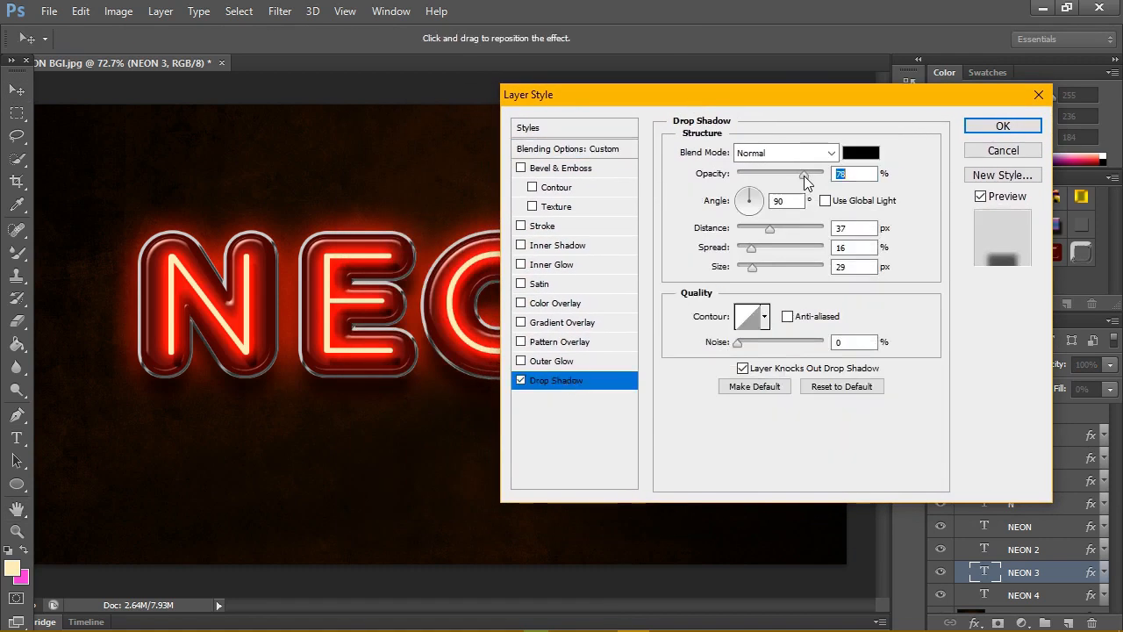
{"action": "left_click", "coordinate": [872, 182]}
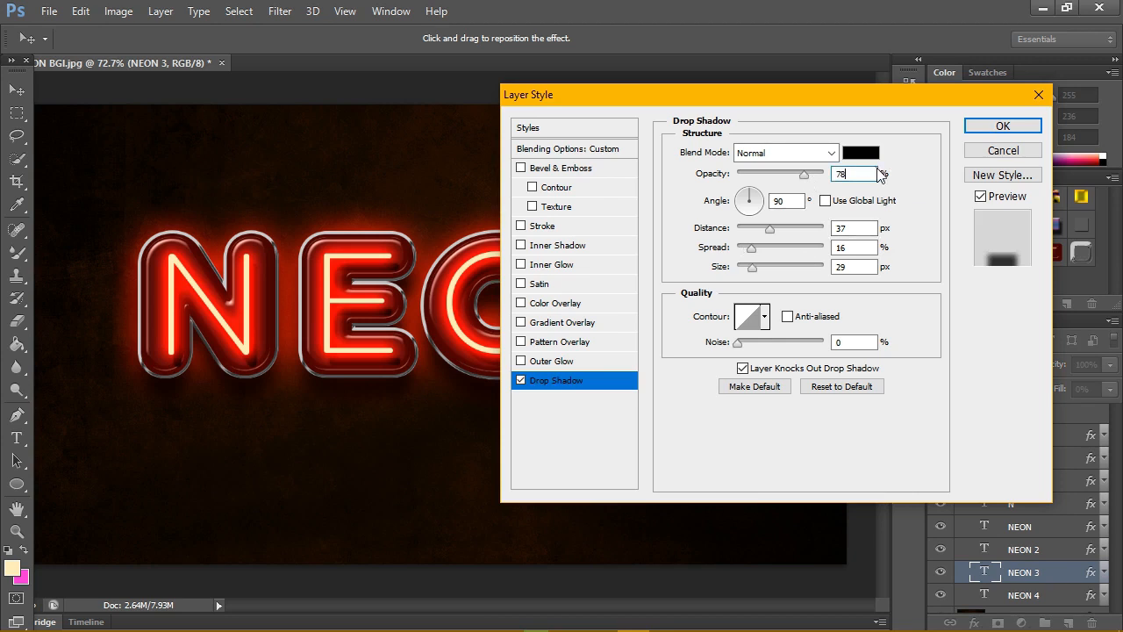
{"action": "type", "text": "75"}
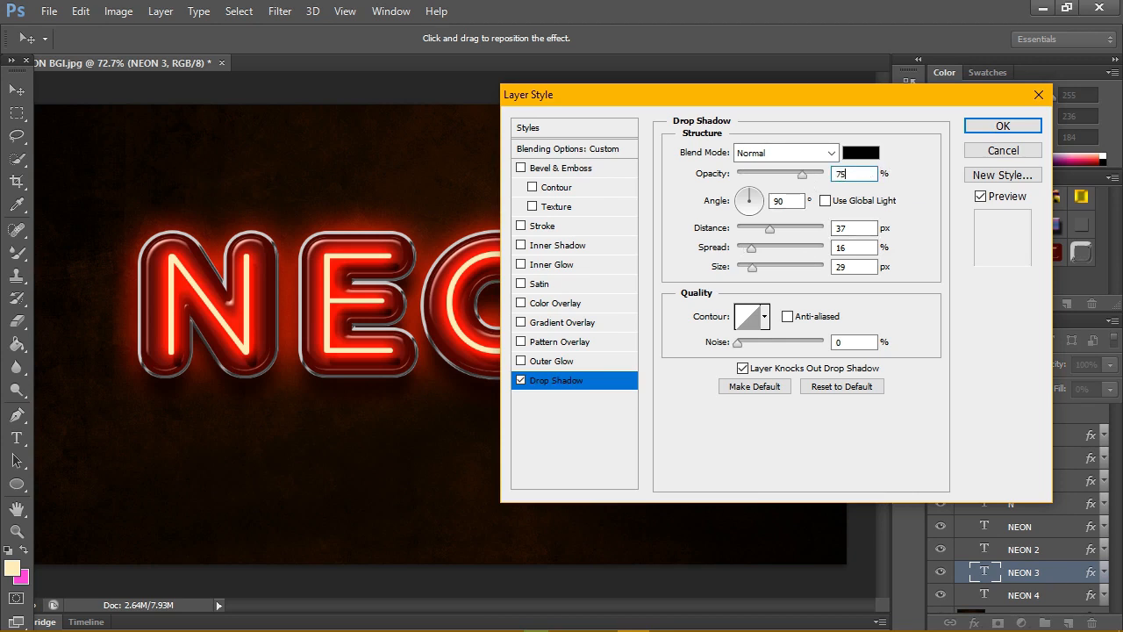
{"action": "left_click", "coordinate": [1003, 128]}
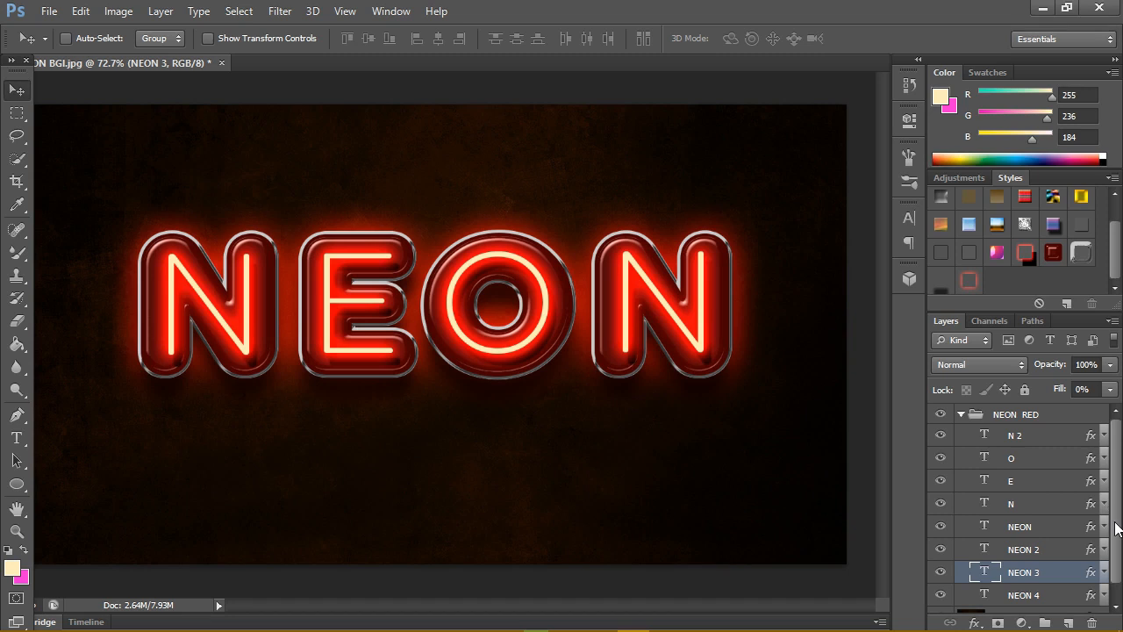
Move the NEON RED group slightly right and up to balance it on the canvas
{"action": "scroll", "coordinate": [1117, 527], "scroll_direction": "down", "scroll_amount": 1}
{"action": "left_click", "coordinate": [1058, 603]}
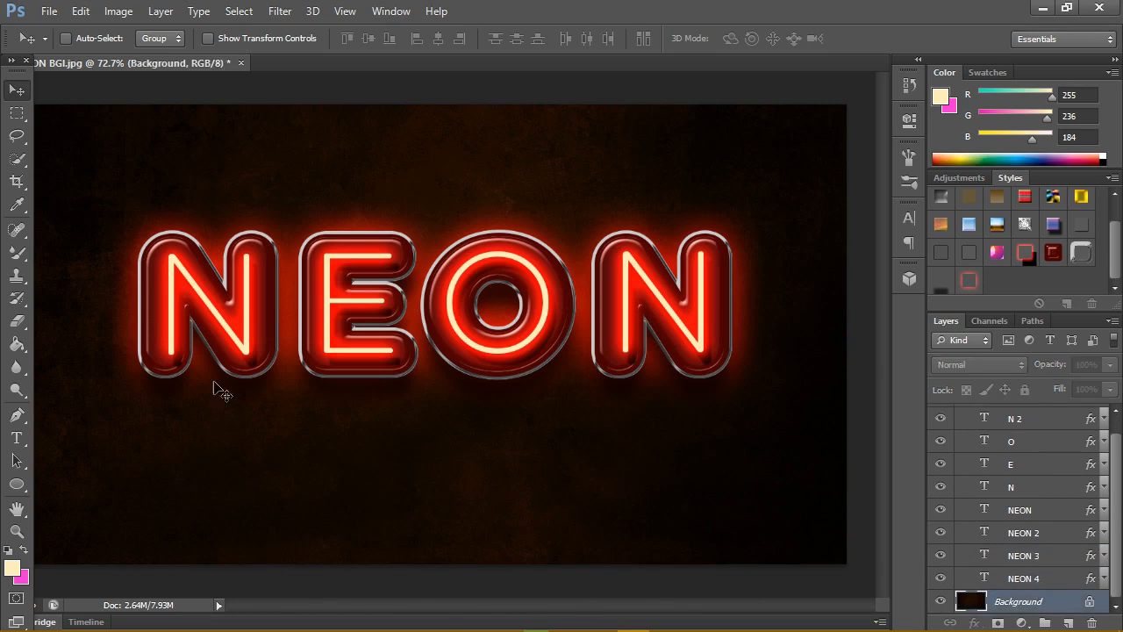
{"action": "scroll", "coordinate": [346, 303], "scroll_direction": "down", "scroll_amount": 1}
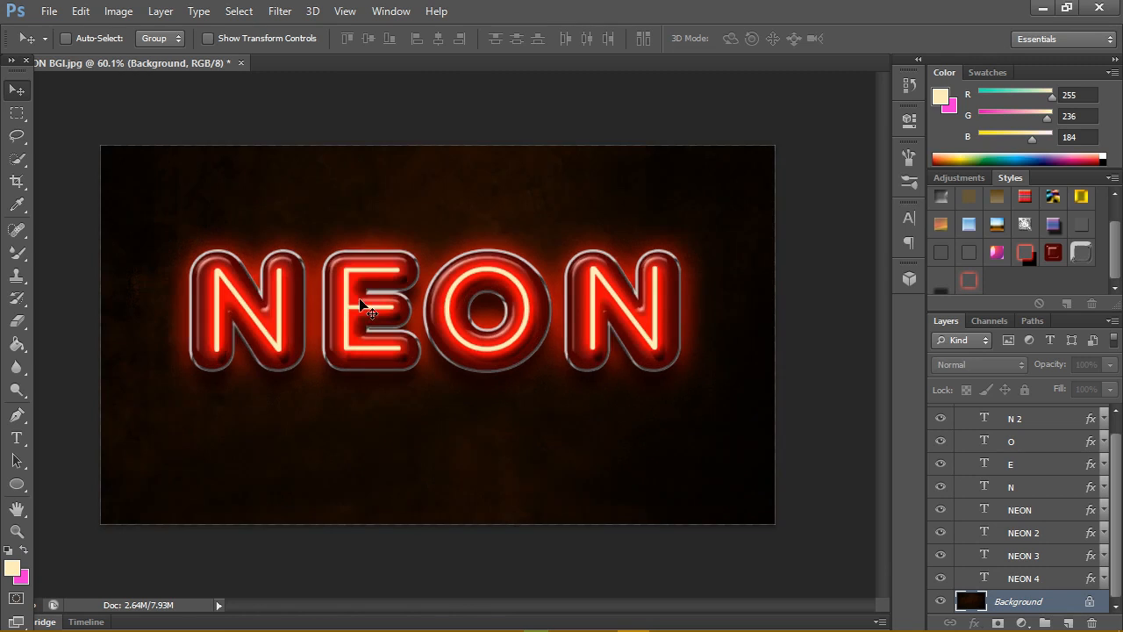
{"action": "scroll", "coordinate": [1119, 448], "scroll_direction": "up", "scroll_amount": 1}
{"action": "left_click", "coordinate": [1050, 416]}
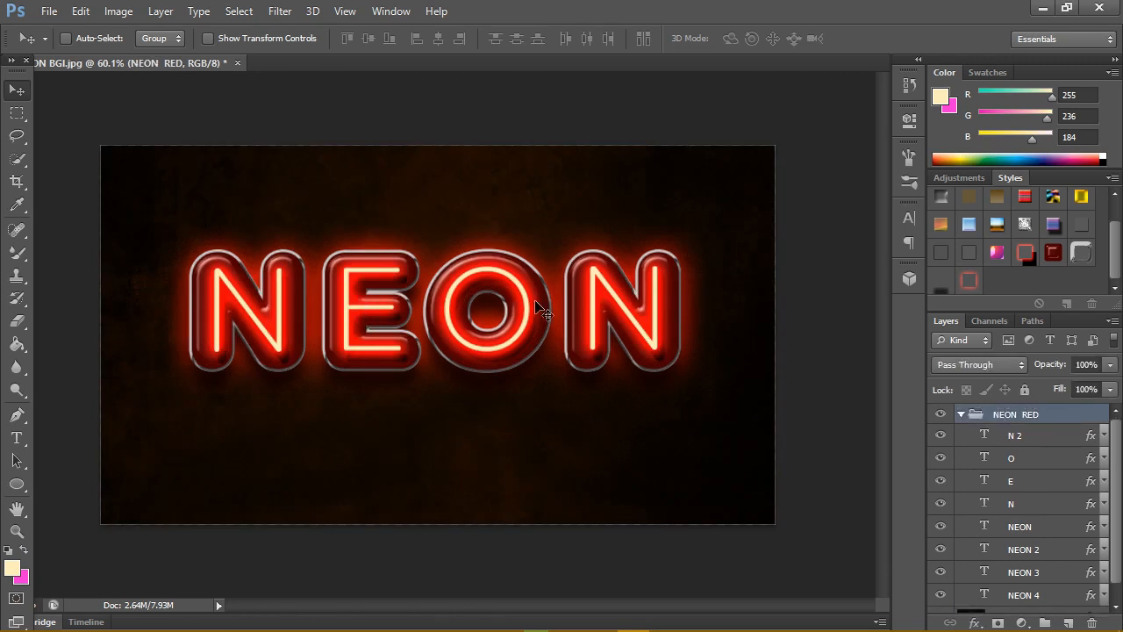
{"action": "left_click_drag", "start_coordinate": [458, 281], "coordinate": [464, 280]}
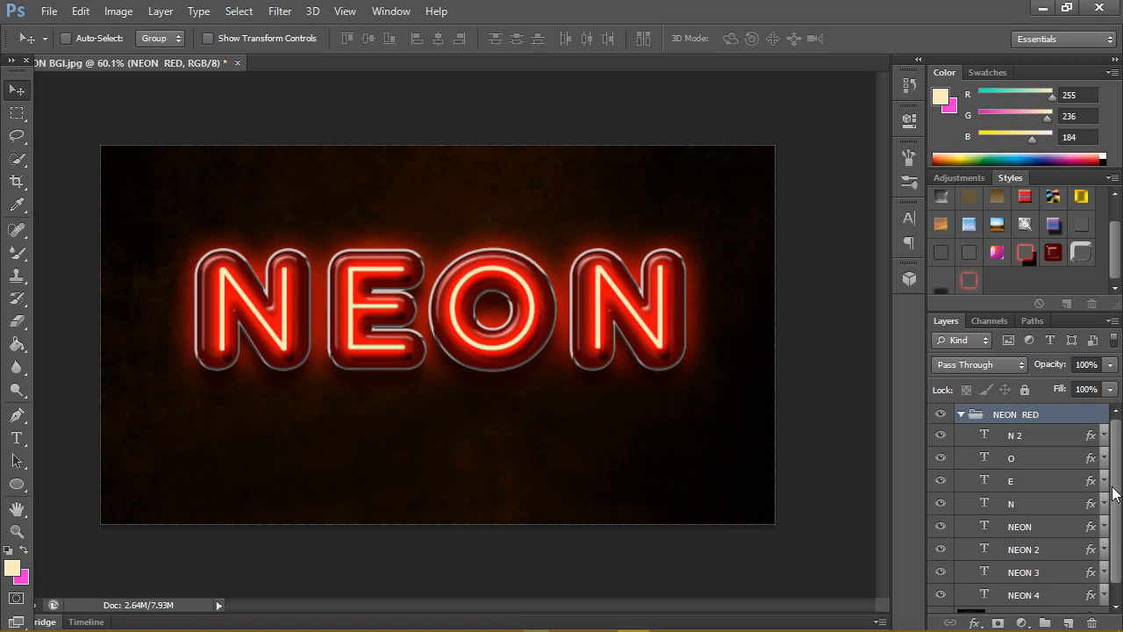
Add a new empty layer directly above the Background layer
{"action": "scroll", "coordinate": [1118, 545], "scroll_direction": "down", "scroll_amount": 1}
{"action": "left_click", "coordinate": [1049, 603]}
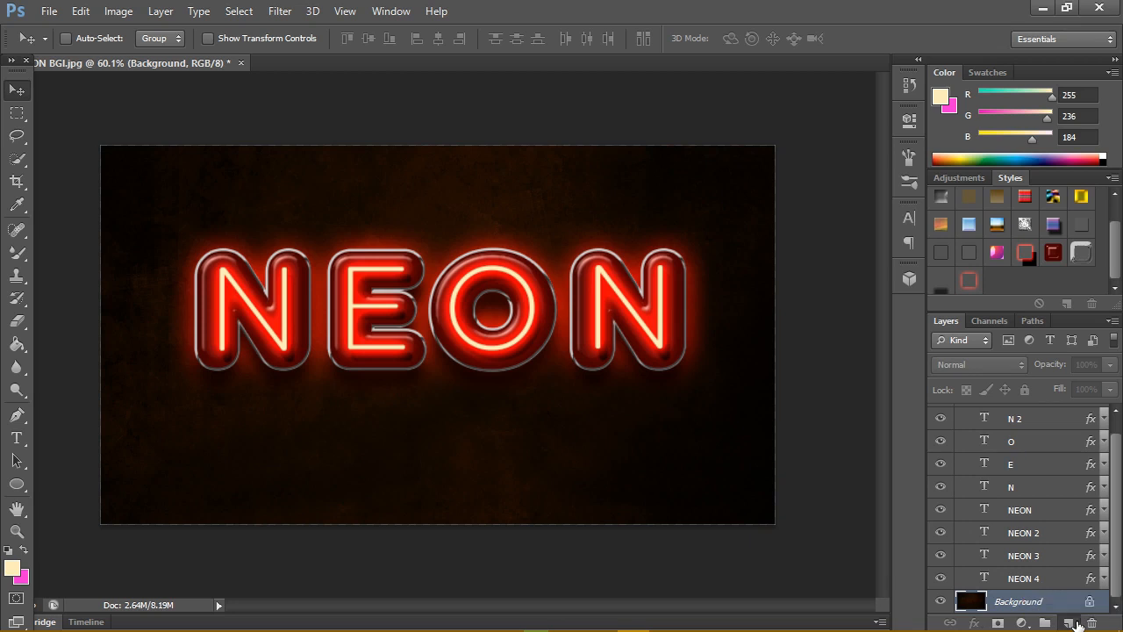
{"action": "left_click", "coordinate": [1074, 621]}
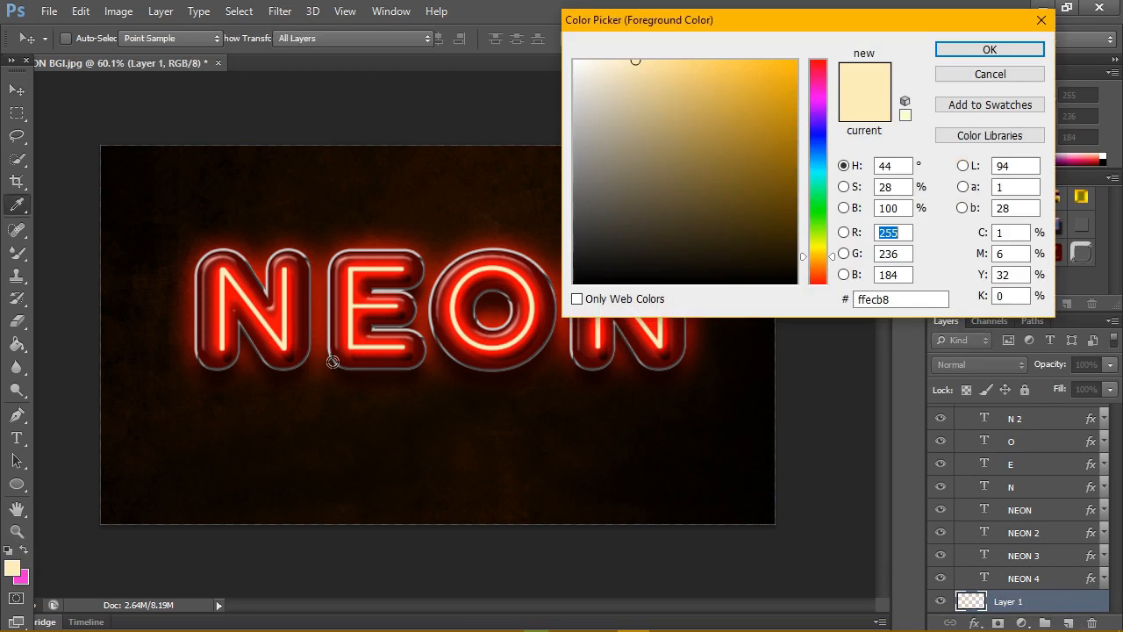
Set the foreground colour to dark grey #161616
{"action": "left_click", "coordinate": [12, 567]}
{"action": "left_click", "coordinate": [597, 252]}
{"action": "mouse_move", "coordinate": [586, 272]}
{"action": "left_mouse_down"}
{"action": "mouse_move", "coordinate": [571, 276]}
{"action": "mouse_move", "coordinate": [575, 264]}
{"action": "left_mouse_up"}
{"action": "left_click", "coordinate": [878, 299]}
{"action": "type", "text": "161616"}
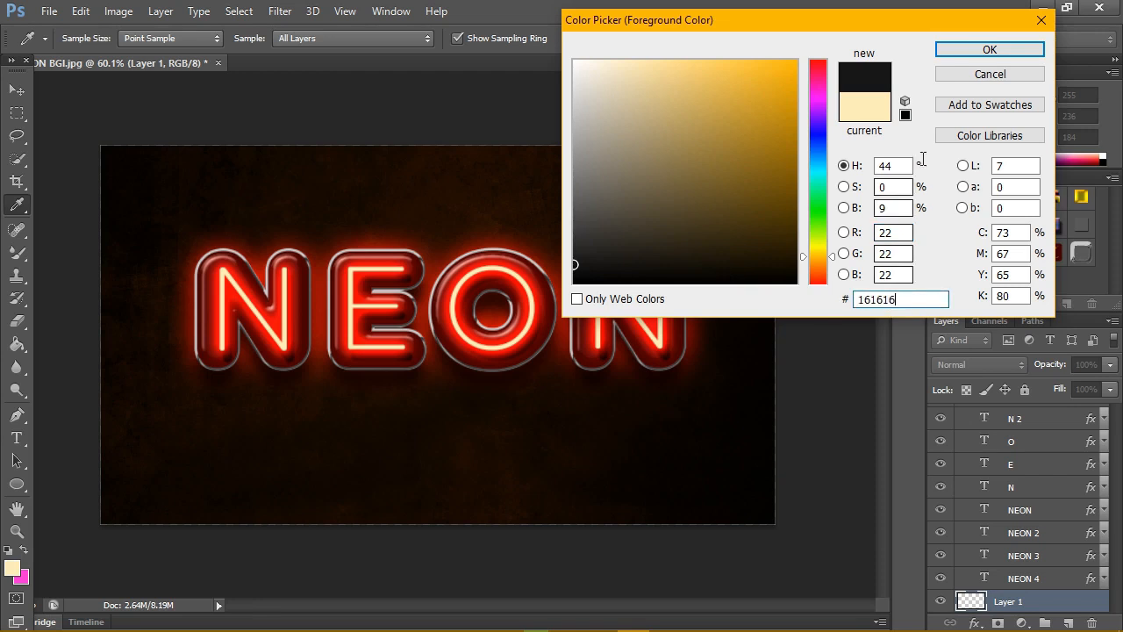
{"action": "left_click", "coordinate": [974, 50]}
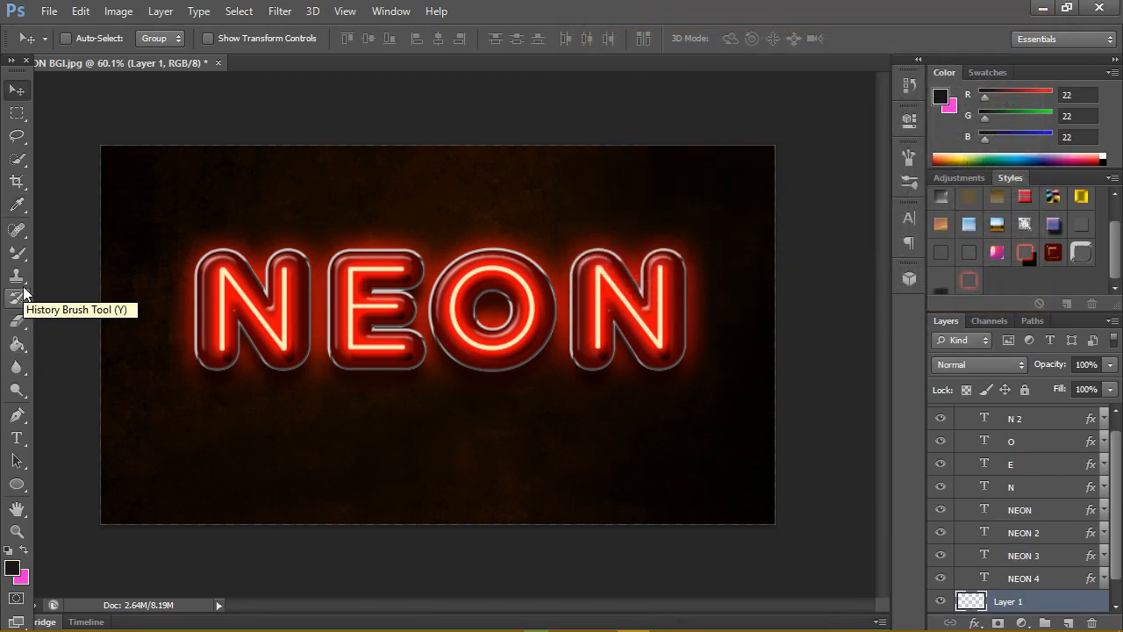
Draw a small upright pixel rectangle on Layer 1 just left of the first N and shift it slightly down
{"action": "left_click", "coordinate": [26, 484]}
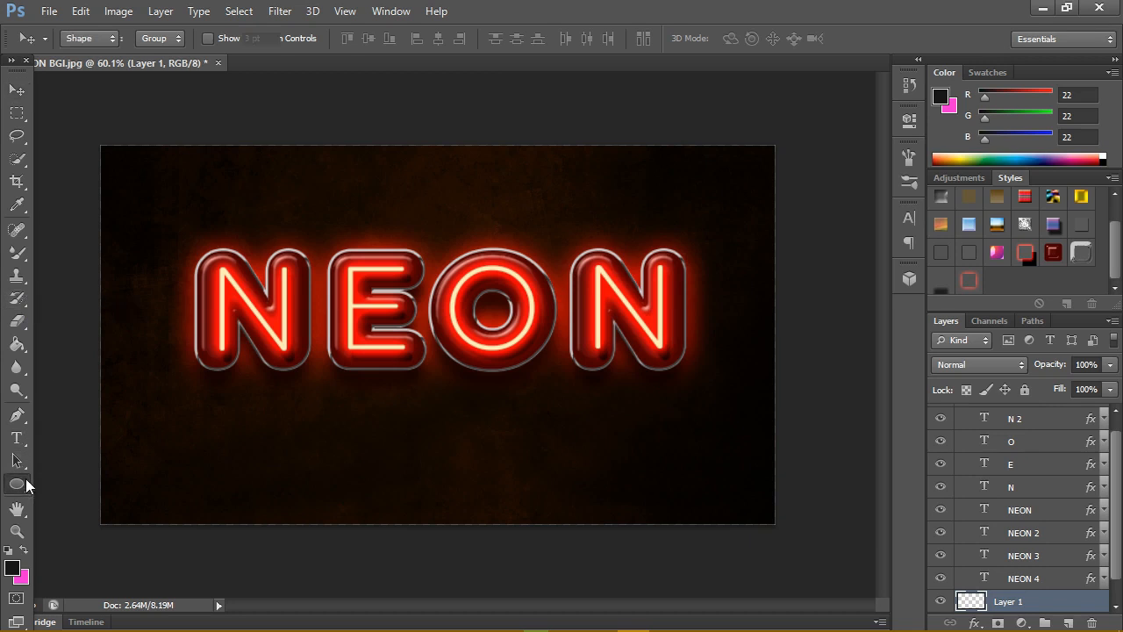
{"action": "left_click", "coordinate": [100, 482]}
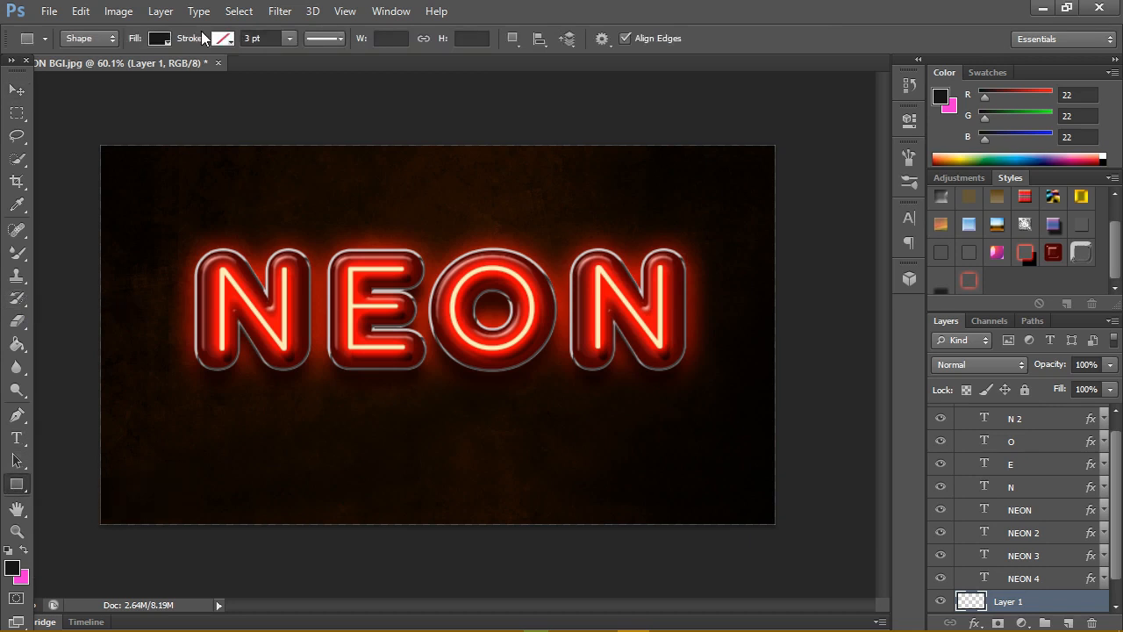
{"action": "left_click", "coordinate": [109, 39]}
{"action": "left_click", "coordinate": [94, 86]}
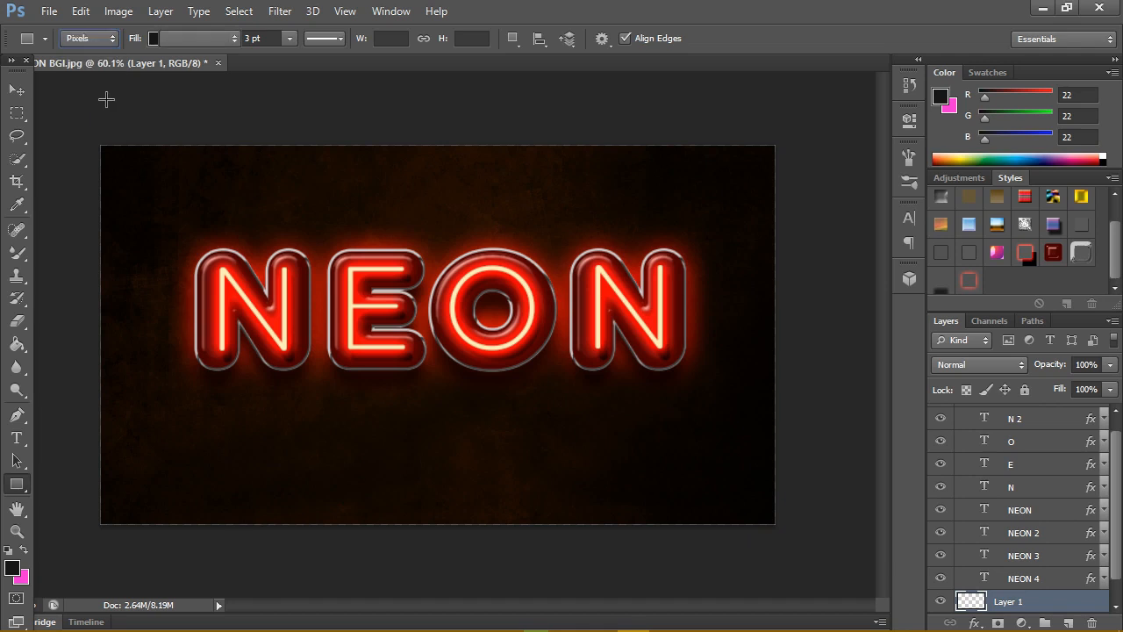
{"action": "left_click_drag", "start_coordinate": [123, 278], "coordinate": [167, 344]}
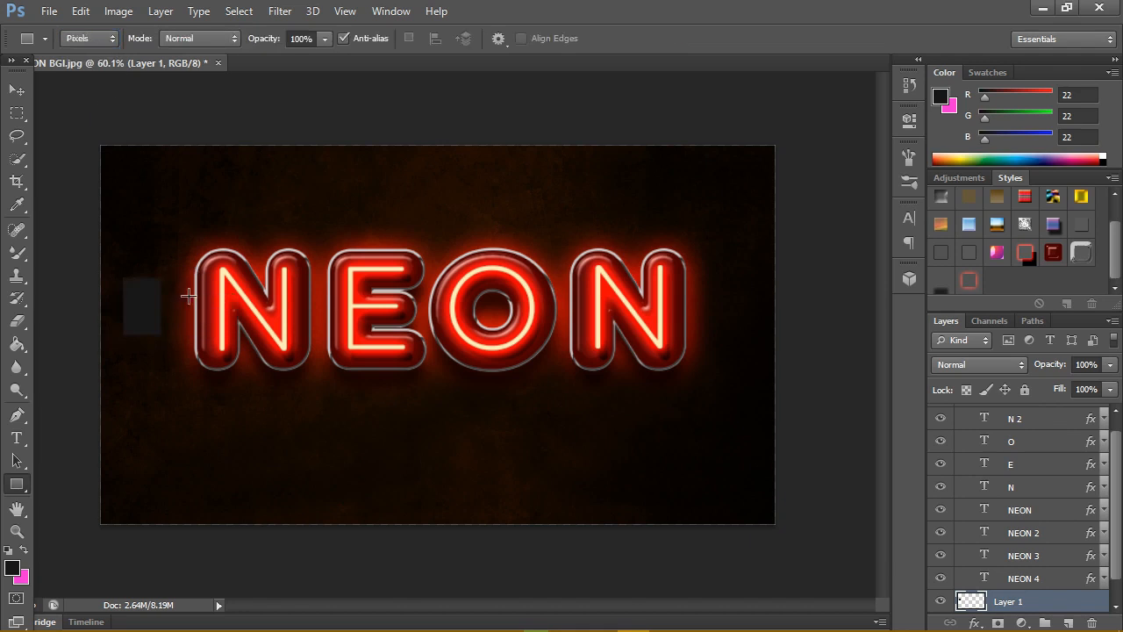
{"action": "left_click", "coordinate": [19, 92]}
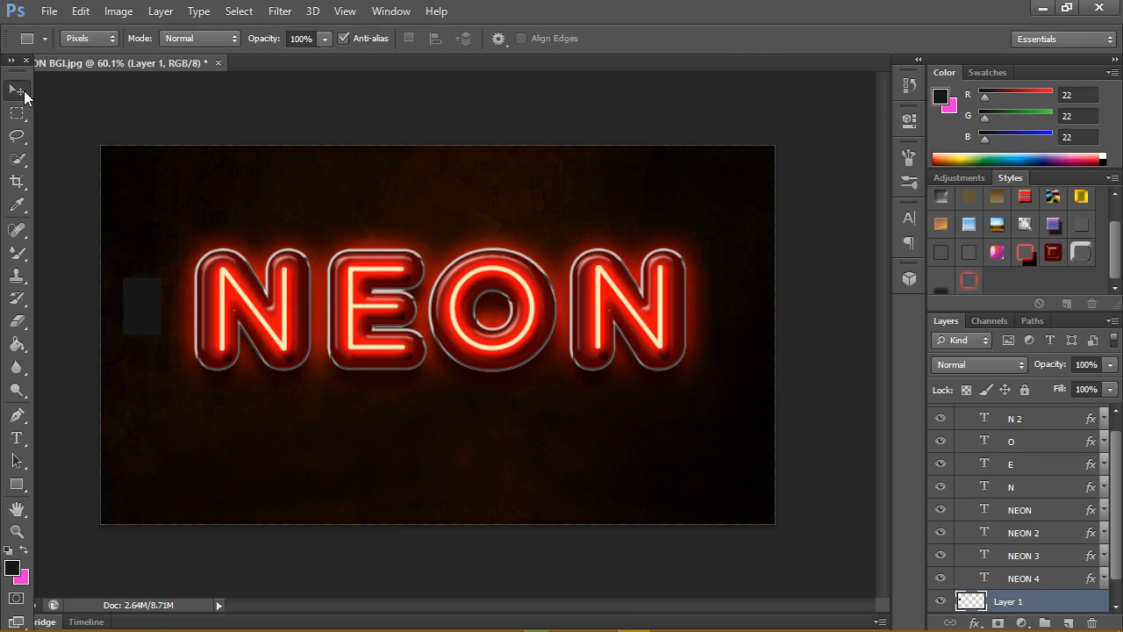
{"action": "left_click_drag", "start_coordinate": [135, 296], "coordinate": [133, 307]}
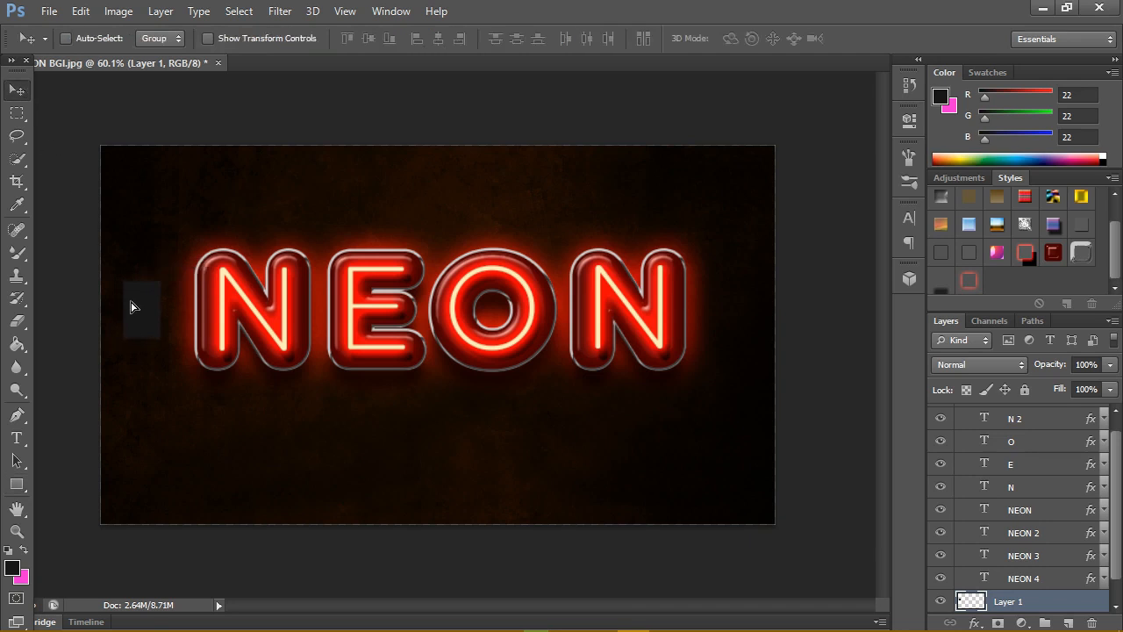
Add a Color Overlay effect to Layer 1 with near-black #040404
{"action": "right_click", "coordinate": [1043, 596]}
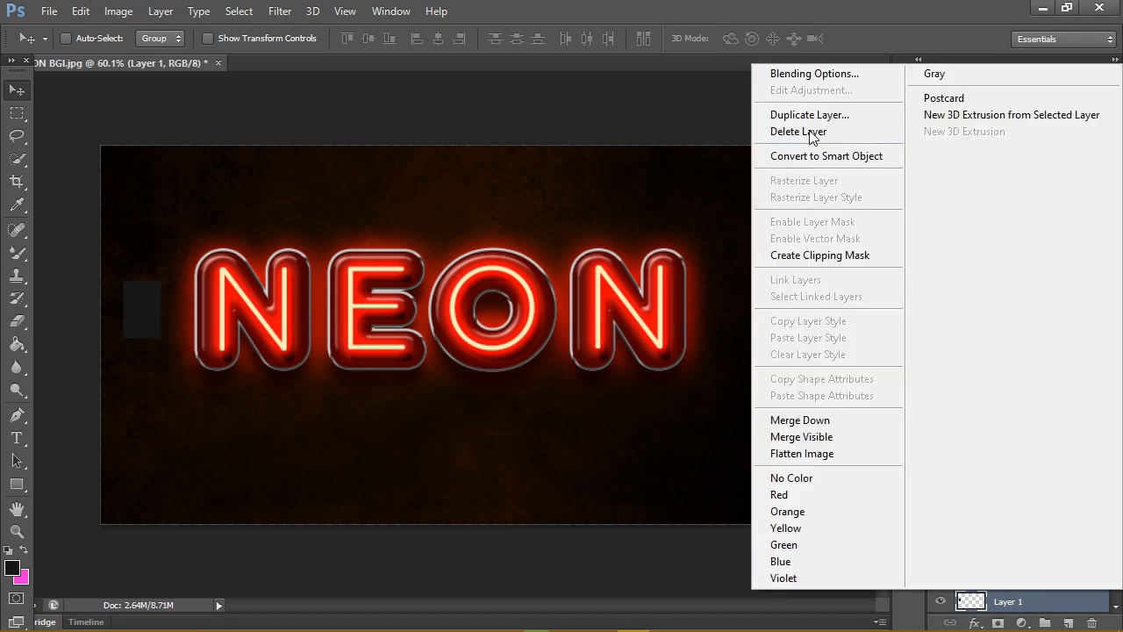
{"action": "left_click", "coordinate": [811, 76]}
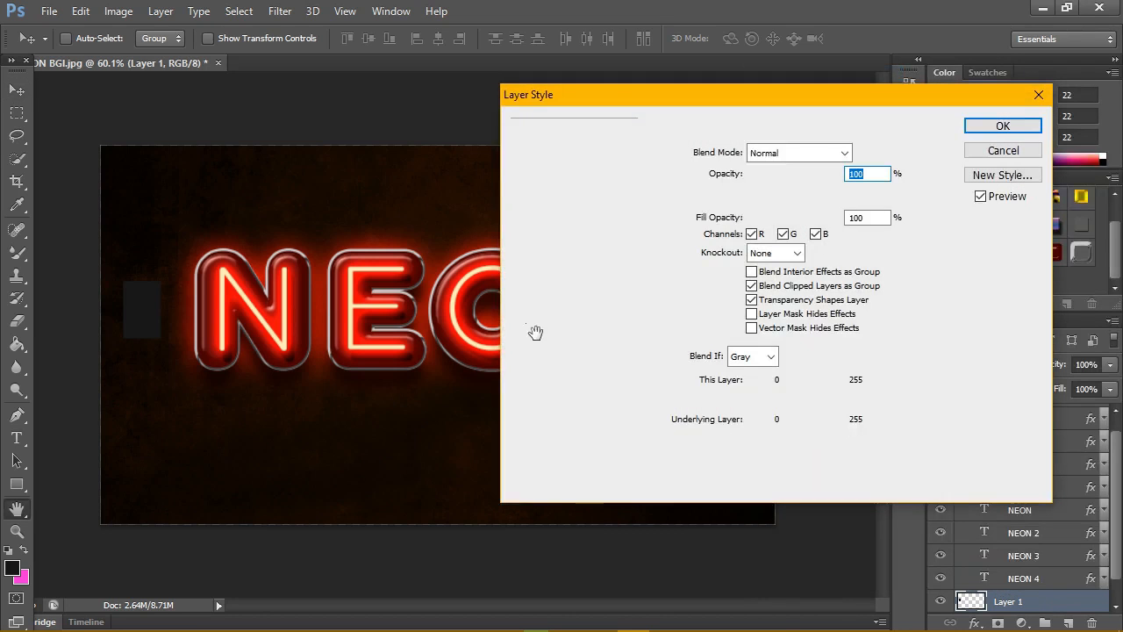
{"action": "left_click", "coordinate": [521, 303]}
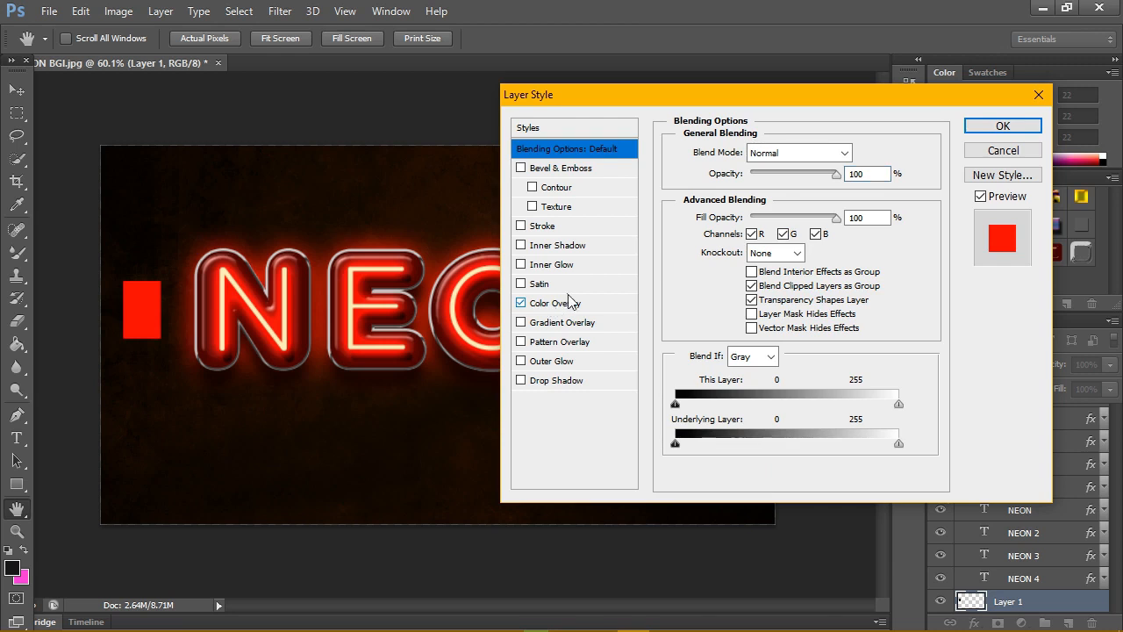
{"action": "left_click", "coordinate": [569, 303]}
{"action": "left_click", "coordinate": [866, 158]}
{"action": "mouse_move", "coordinate": [626, 243]}
{"action": "left_mouse_down"}
{"action": "mouse_move", "coordinate": [574, 268]}
{"action": "mouse_move", "coordinate": [574, 279]}
{"action": "left_mouse_up"}
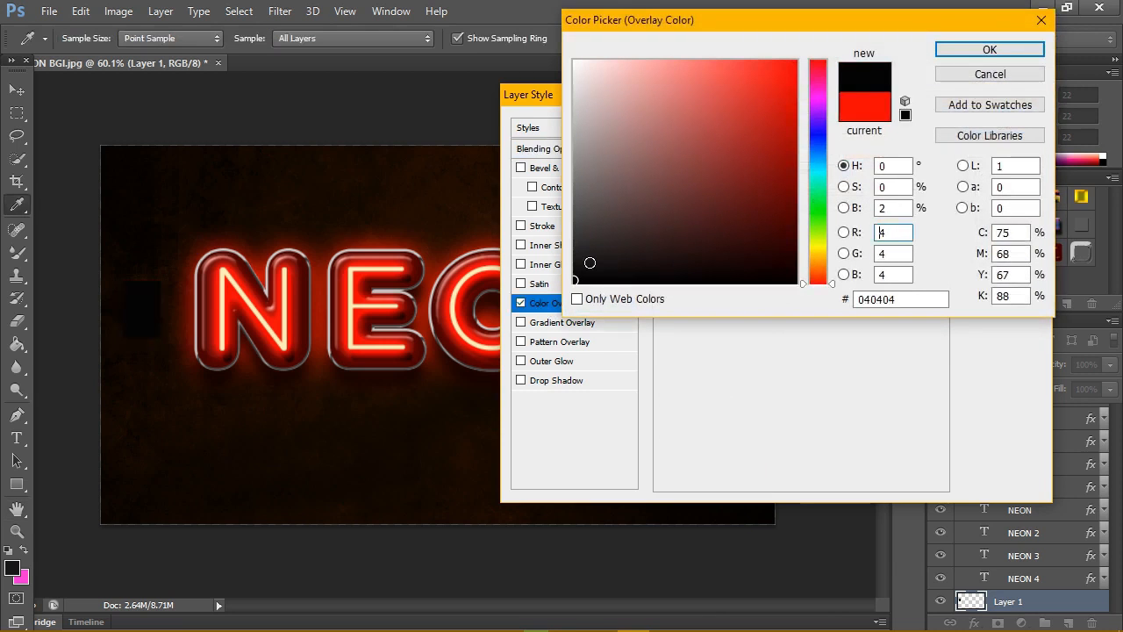
{"action": "left_click", "coordinate": [965, 50]}
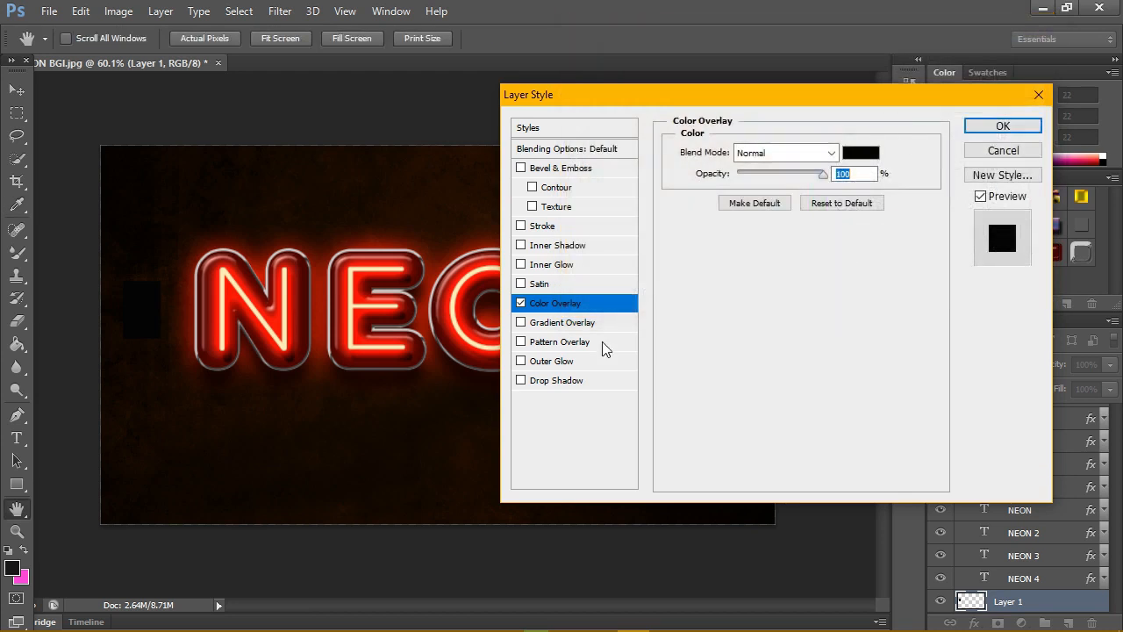
Give Layer 1 a drop shadow with Normal blend mode, 10 px distance, 31% spread, 27 px size and global light off
{"action": "left_click", "coordinate": [524, 381]}
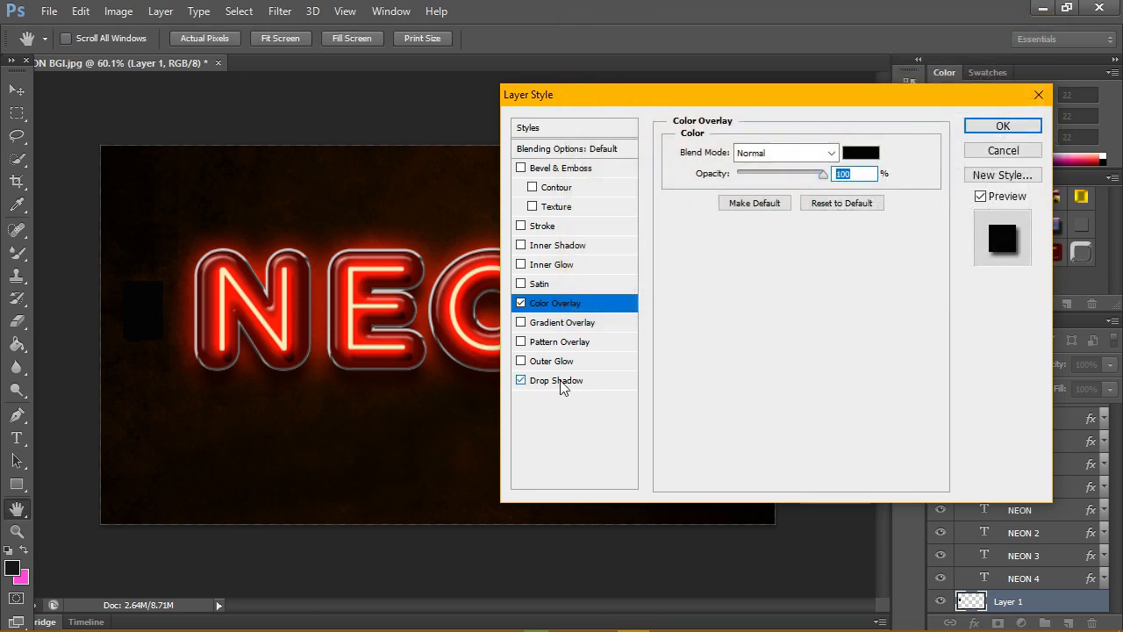
{"action": "left_click", "coordinate": [562, 383]}
{"action": "left_click_drag", "start_coordinate": [741, 249], "coordinate": [787, 253]}
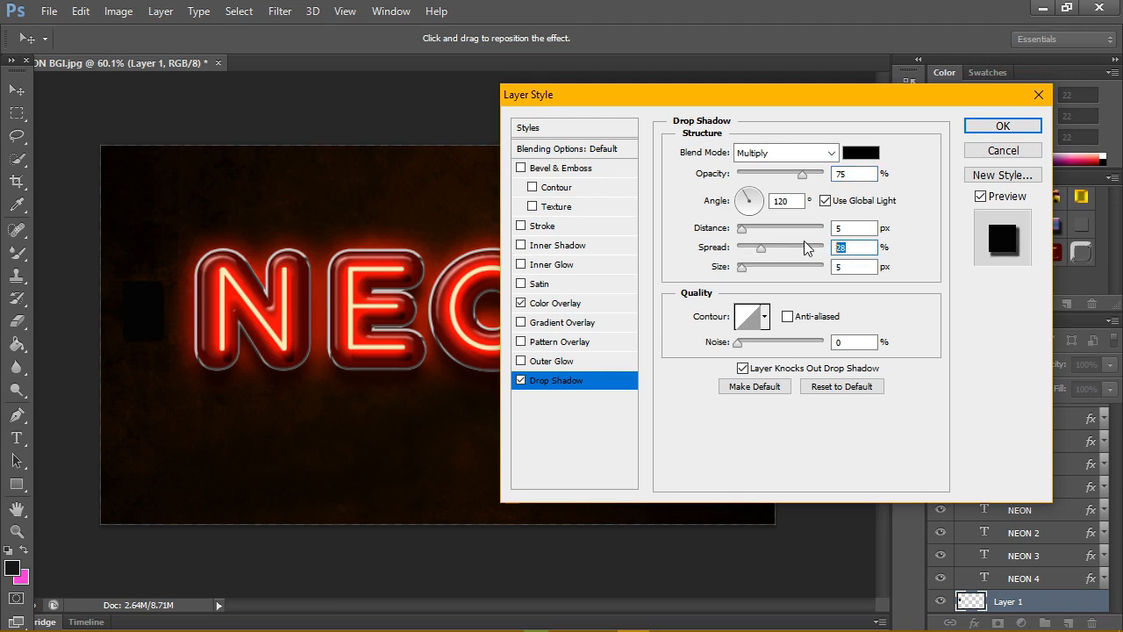
{"action": "type", "text": "25"}
{"action": "left_click_drag", "start_coordinate": [742, 268], "coordinate": [748, 268]}
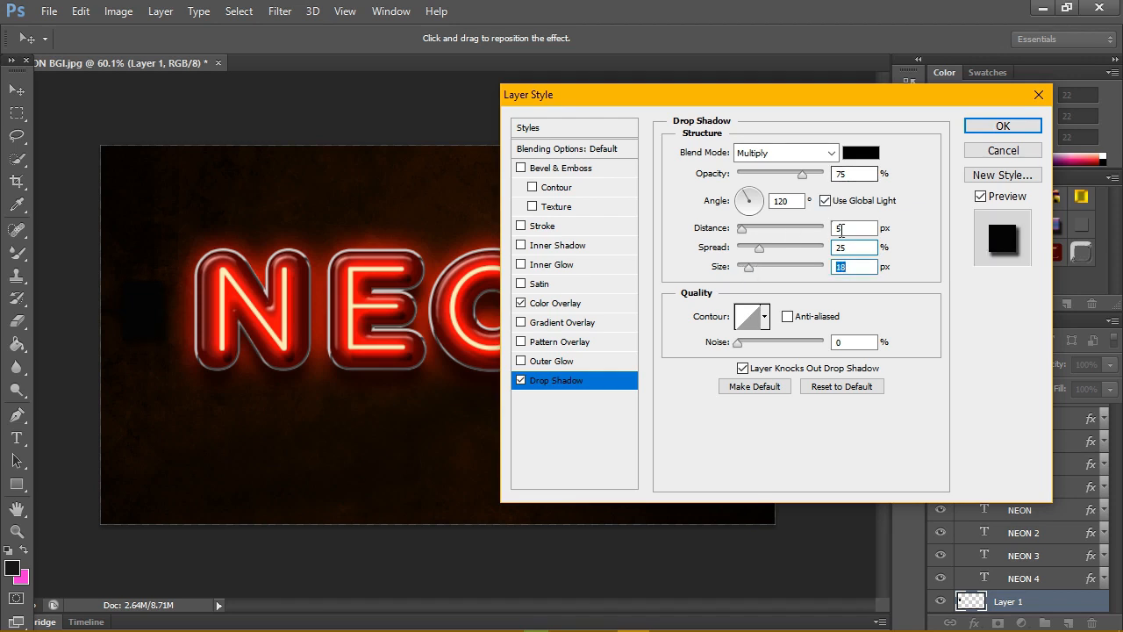
{"action": "left_click", "coordinate": [825, 200]}
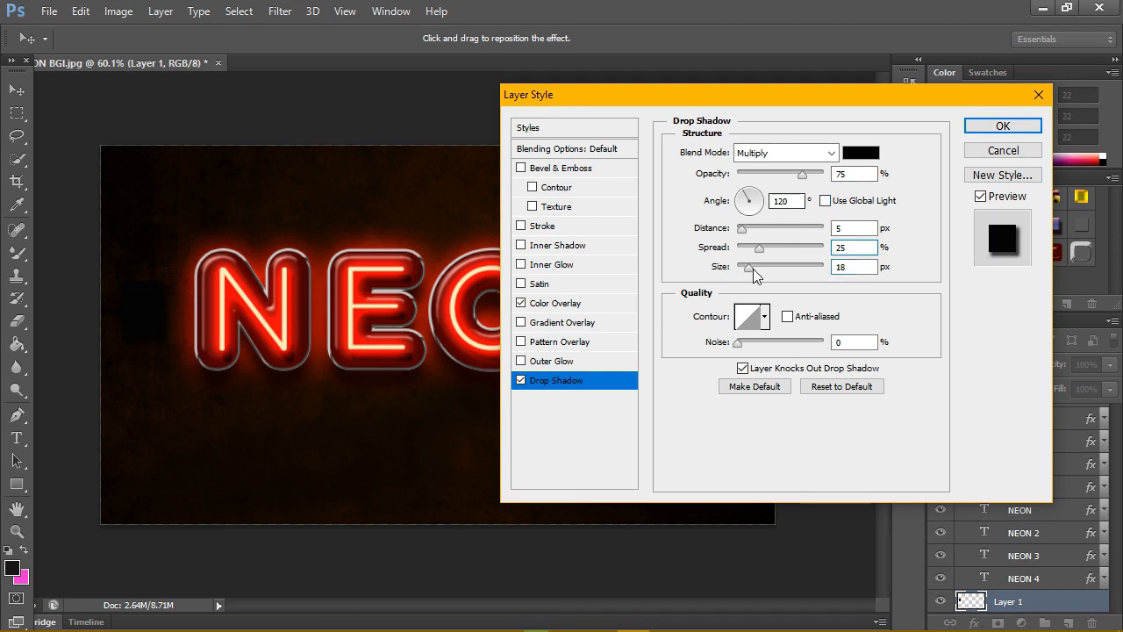
{"action": "left_click_drag", "start_coordinate": [753, 268], "coordinate": [758, 272]}
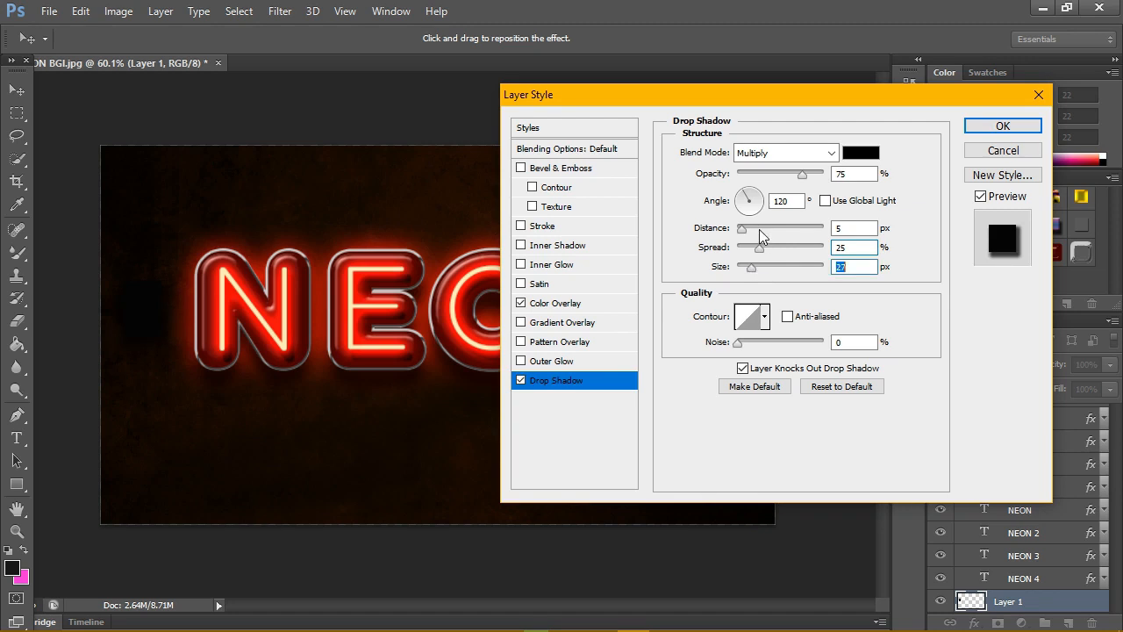
{"action": "left_click_drag", "start_coordinate": [742, 230], "coordinate": [752, 228]}
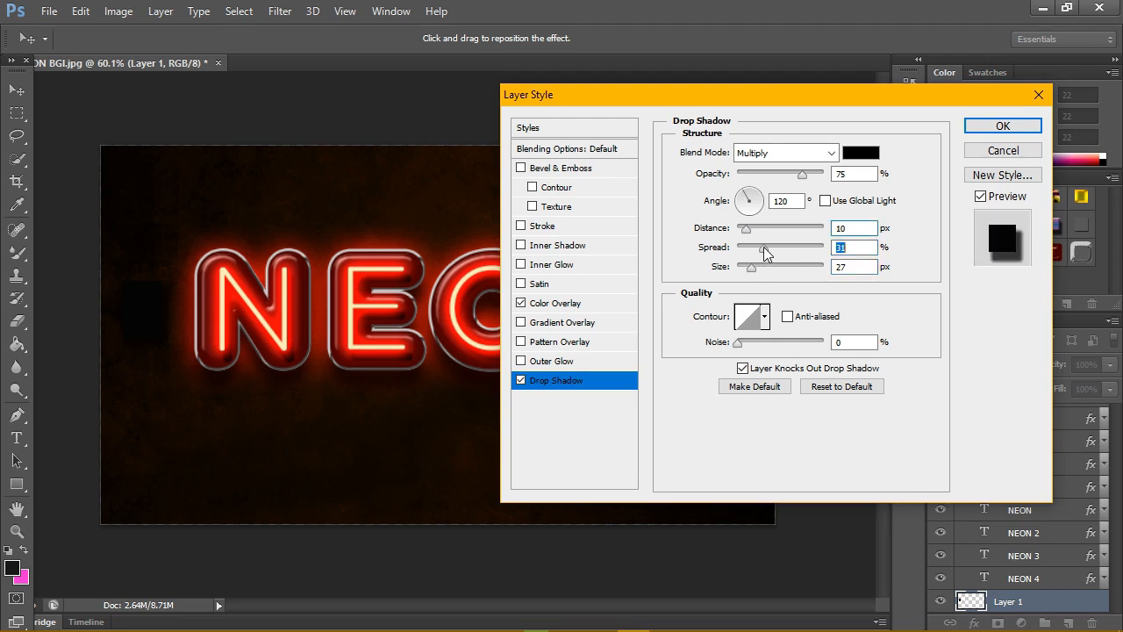
{"action": "left_click", "coordinate": [858, 250]}
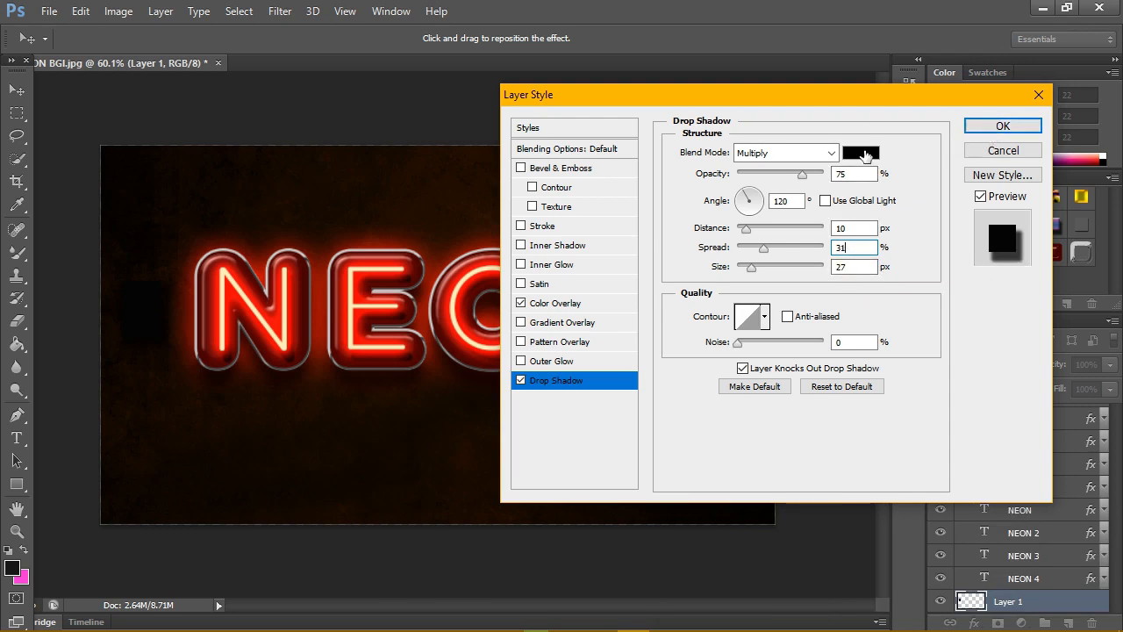
{"action": "left_click", "coordinate": [833, 155]}
{"action": "left_click", "coordinate": [776, 179]}
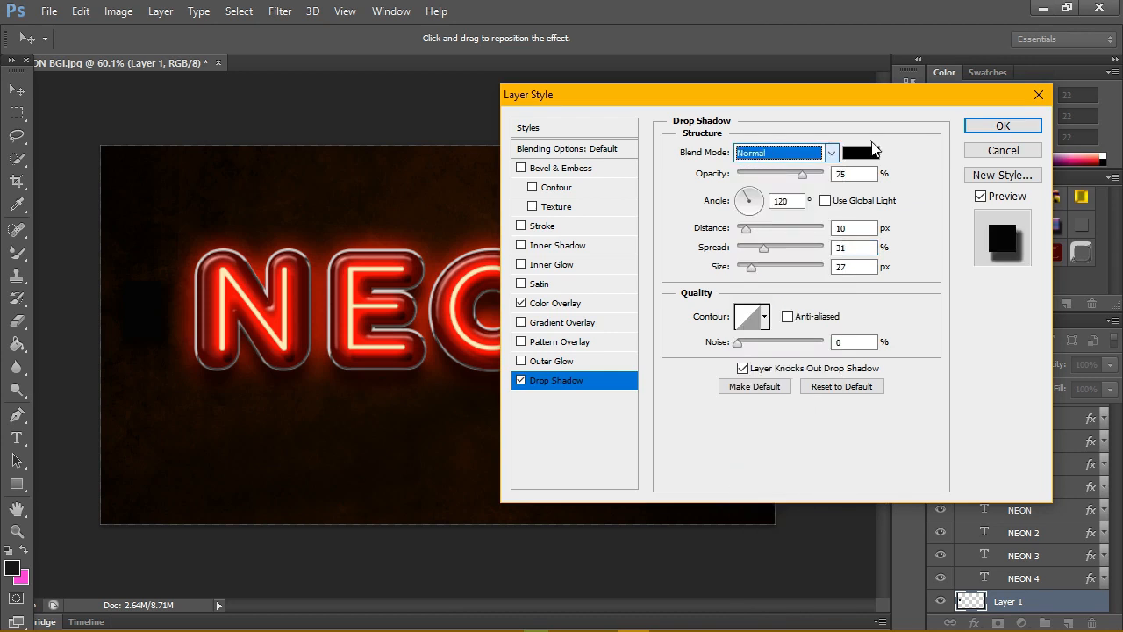
{"action": "left_click", "coordinate": [1002, 126]}
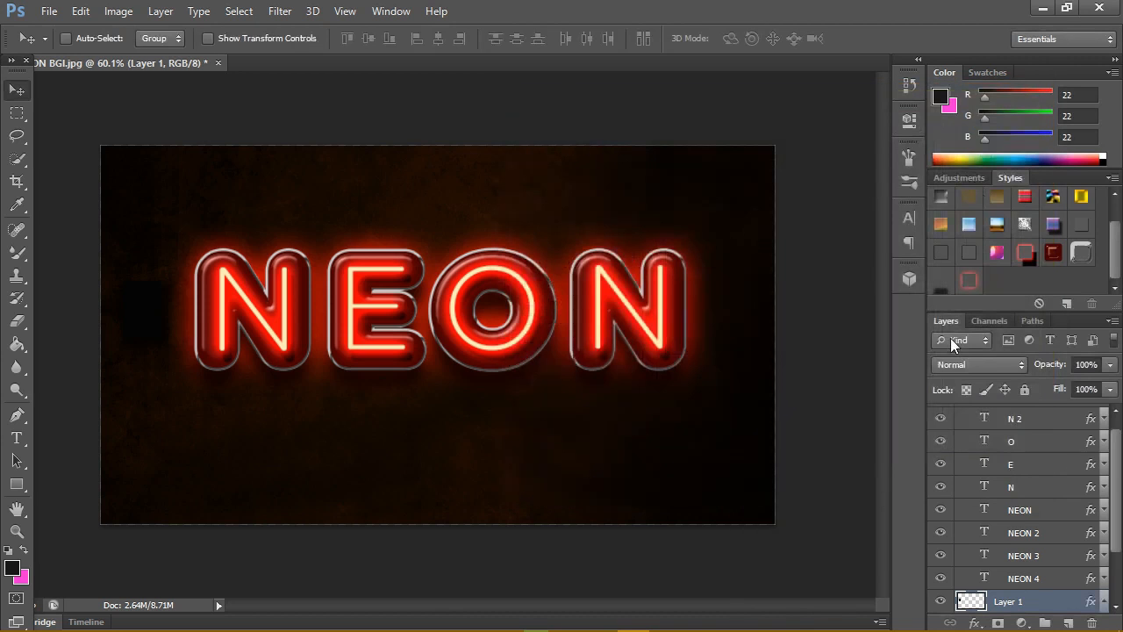
Collapse Layer 1's effects list and add a new empty layer between Layer 1 and the Background
{"action": "left_click_drag", "start_coordinate": [1118, 474], "coordinate": [1117, 532]}
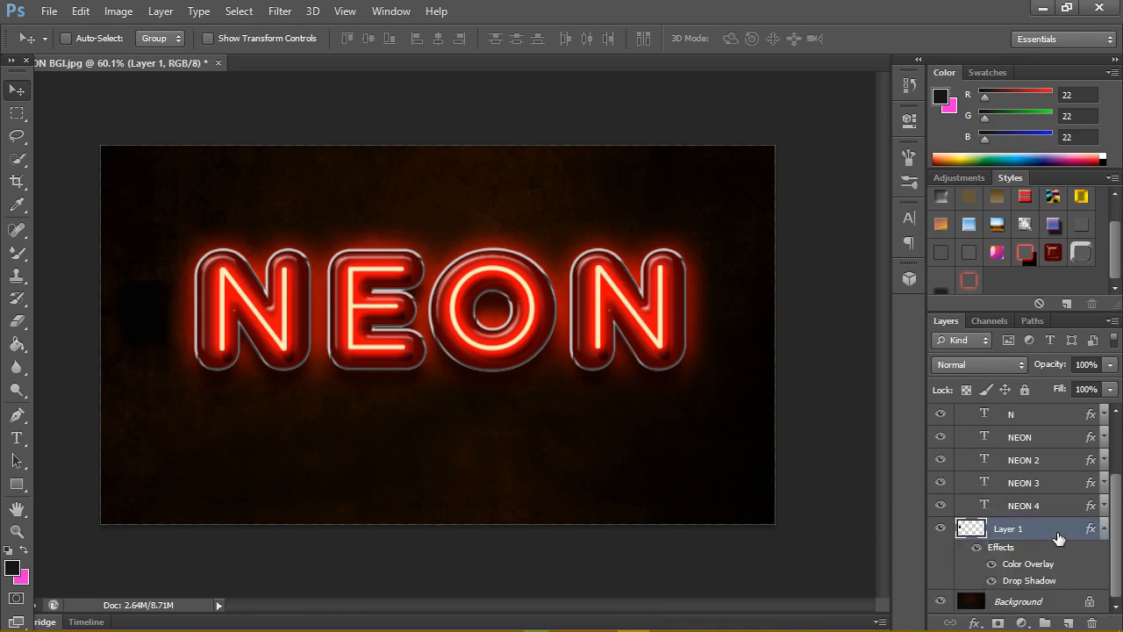
{"action": "scroll", "coordinate": [154, 334], "scroll_direction": "up", "scroll_amount": 4}
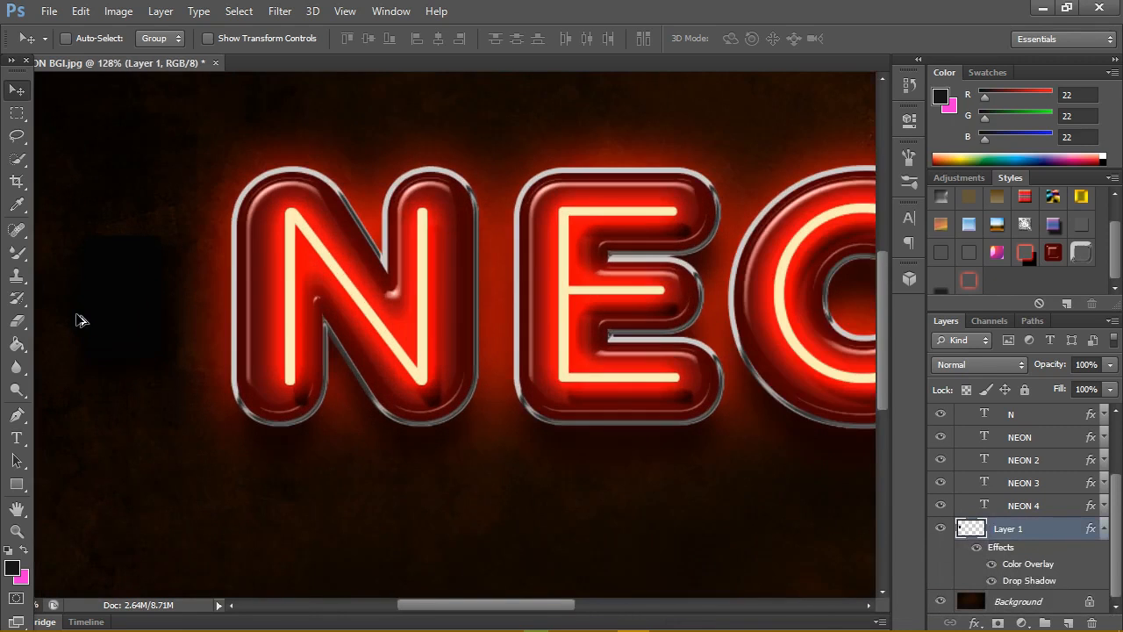
{"action": "left_click", "coordinate": [1104, 528]}
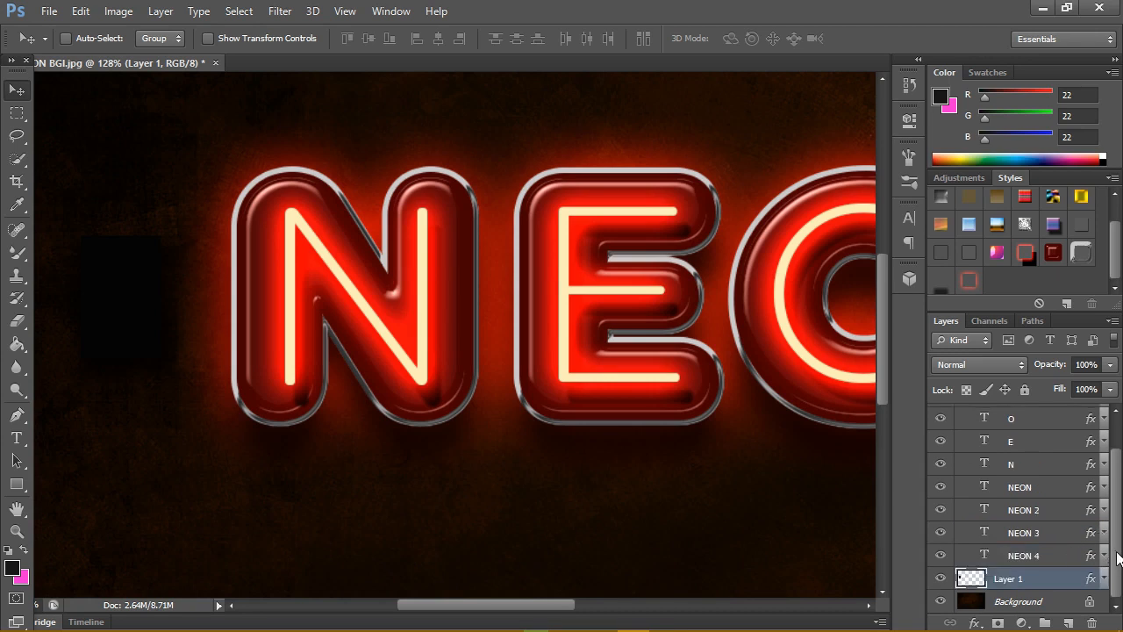
{"action": "left_click", "coordinate": [1055, 602]}
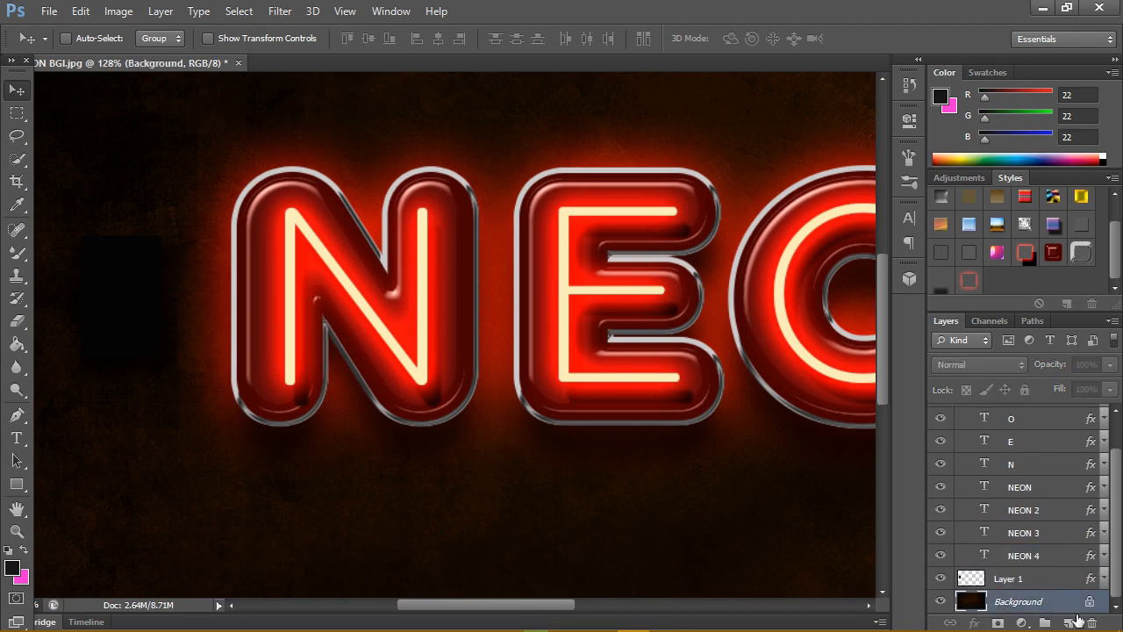
{"action": "left_click", "coordinate": [1080, 622]}
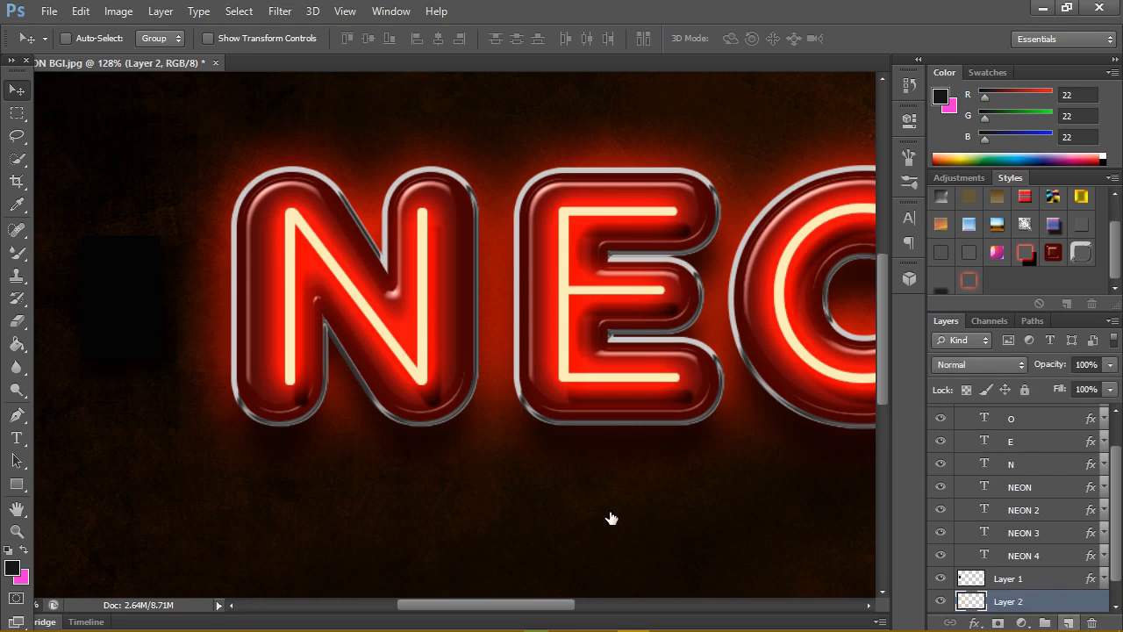
Set the foreground colour to near-black #070707
{"action": "left_click", "coordinate": [13, 568]}
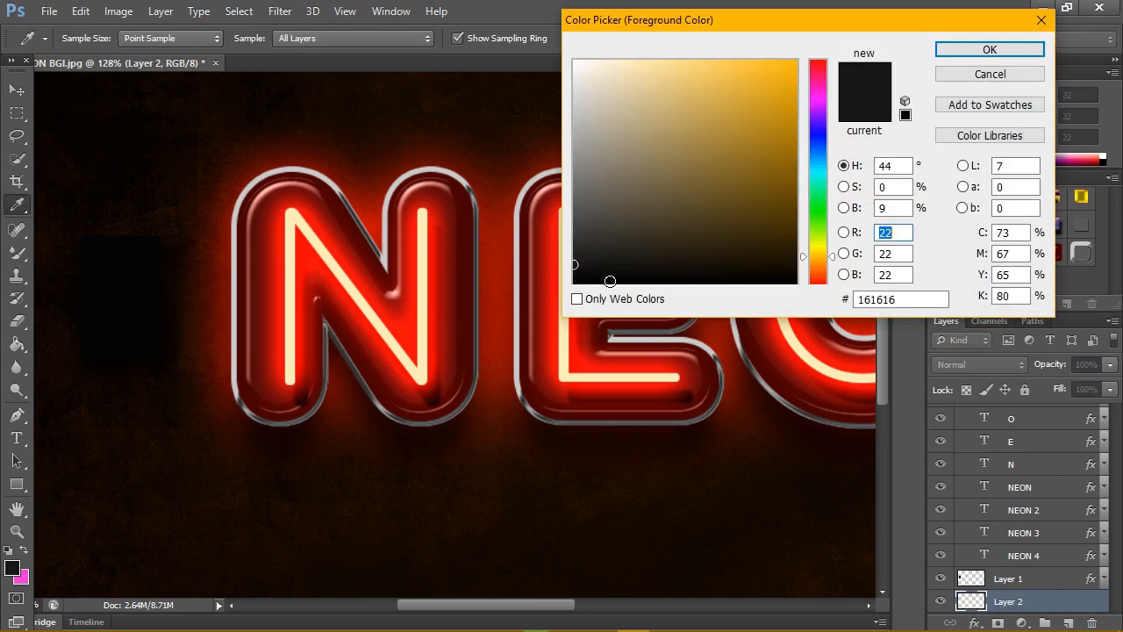
{"action": "left_click", "coordinate": [575, 284]}
{"action": "left_click_drag", "start_coordinate": [579, 292], "coordinate": [573, 281]}
{"action": "left_click", "coordinate": [950, 49]}
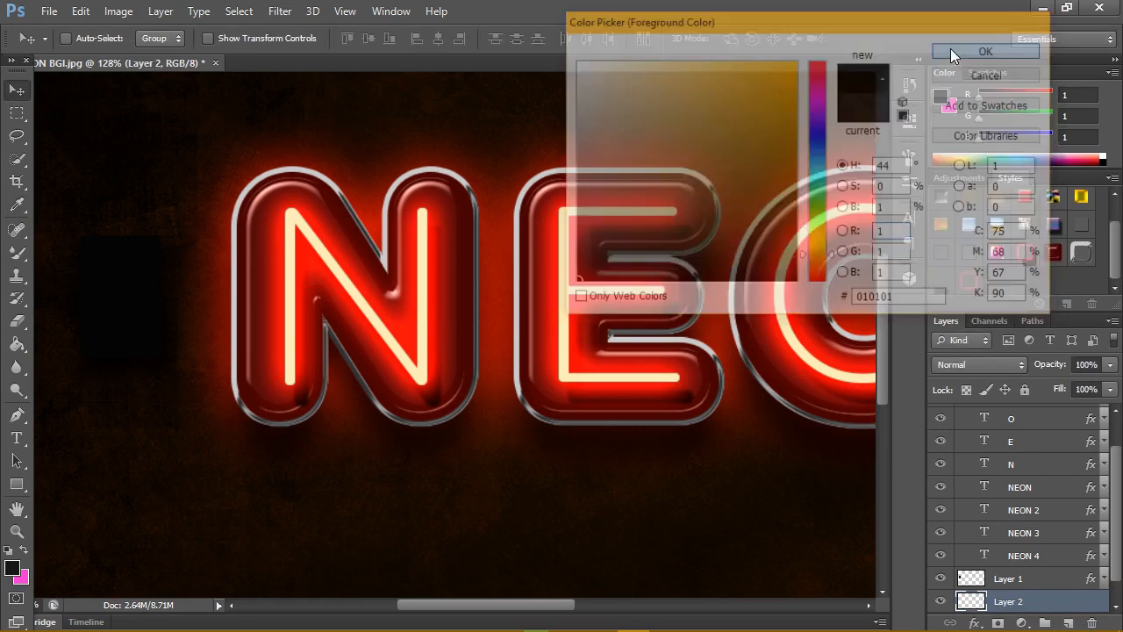
{"action": "left_click", "coordinate": [12, 568]}
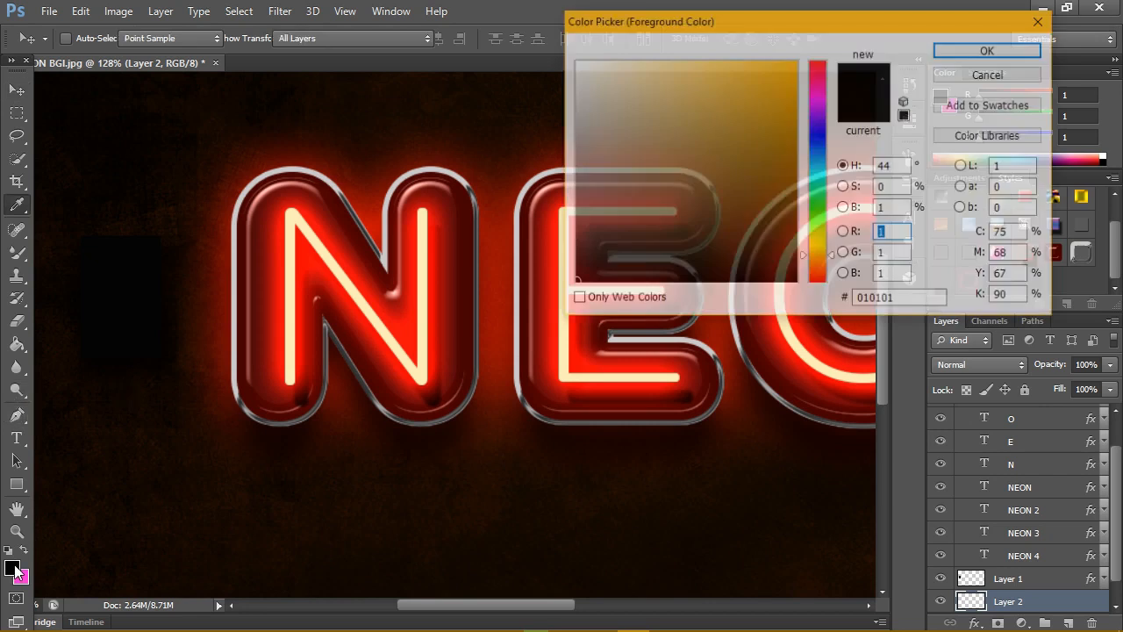
{"action": "left_click", "coordinate": [574, 277]}
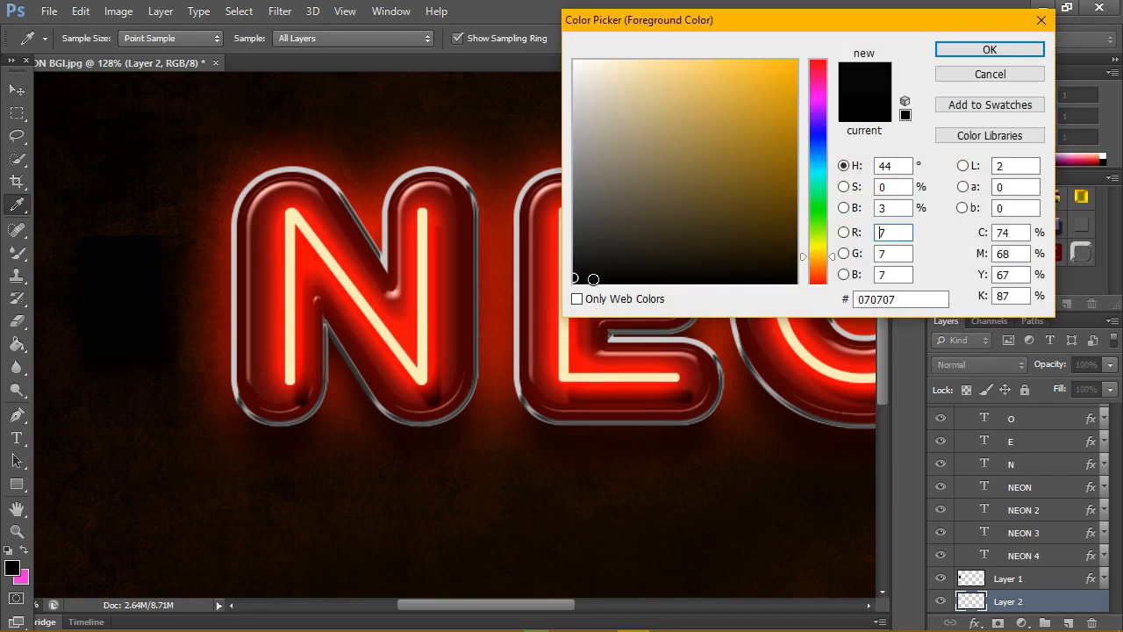
{"action": "left_click", "coordinate": [970, 50]}
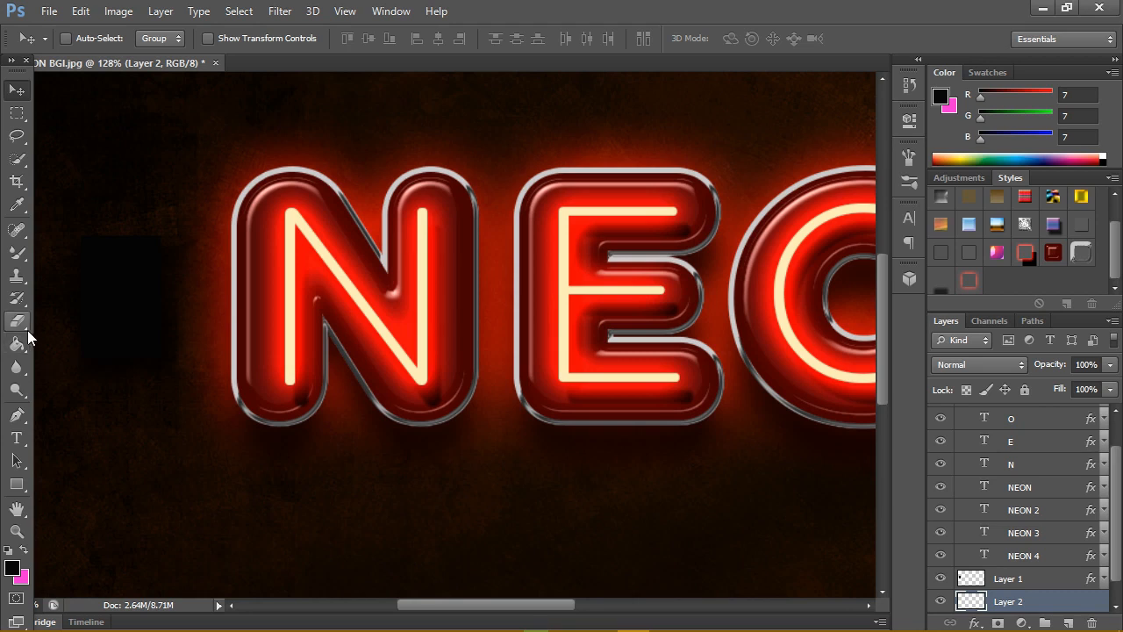
Draw a small pixel rounded rectangle with 10 px radius on Layer 2, from the dark block's edge towards the first N
{"action": "left_click", "coordinate": [17, 485]}
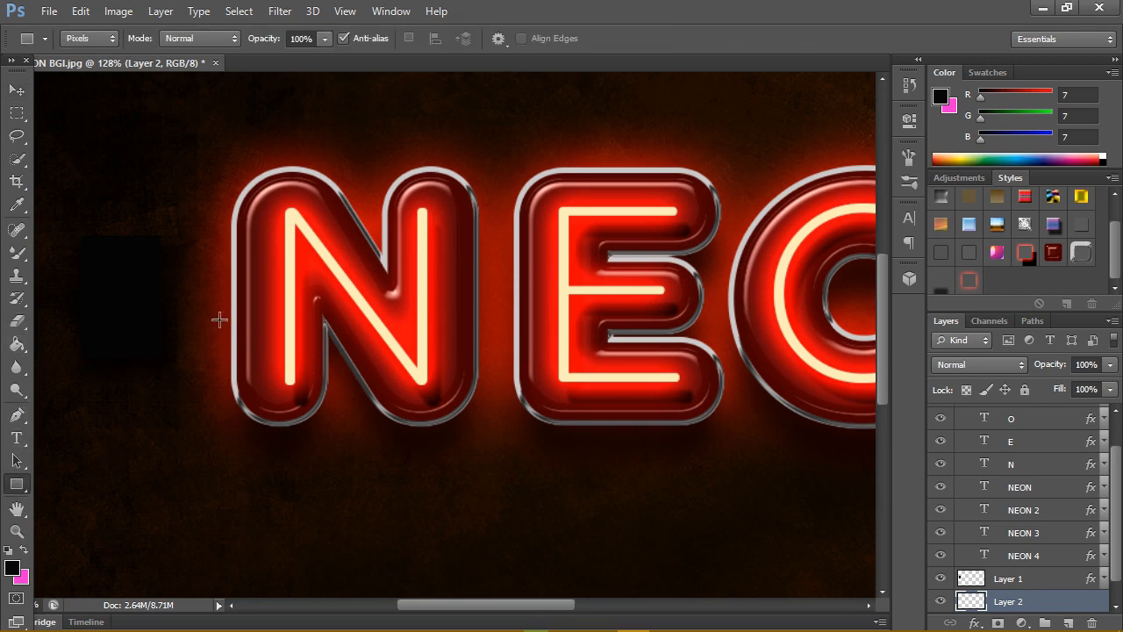
{"action": "right_click", "coordinate": [16, 483]}
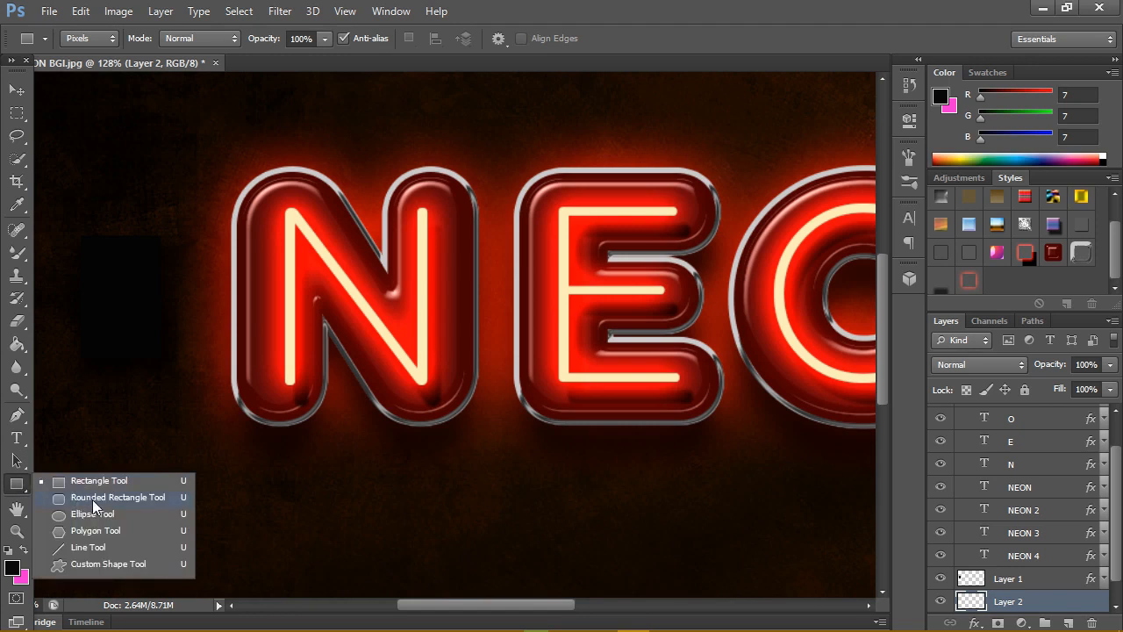
{"action": "left_click", "coordinate": [98, 500]}
{"action": "left_click_drag", "start_coordinate": [159, 296], "coordinate": [197, 313]}
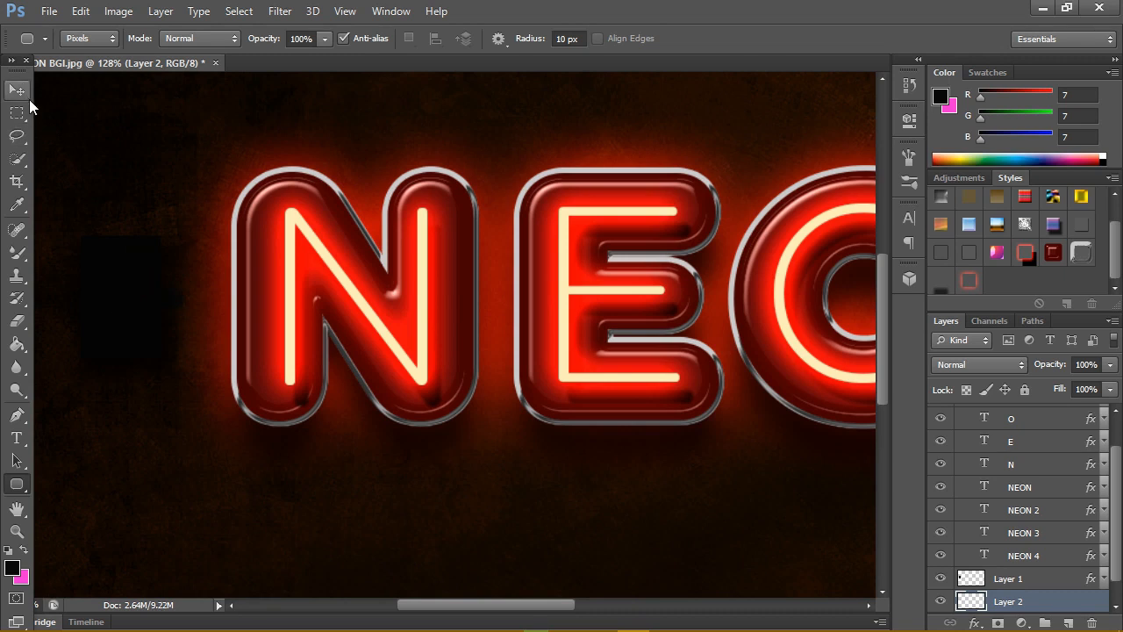
Nudge the small connector on Layer 2 and give it a drop shadow with global light off, 11% spread and 21 px size
{"action": "left_click", "coordinate": [27, 96]}
{"action": "mouse_move", "coordinate": [162, 310]}
{"action": "left_mouse_down"}
{"action": "mouse_move", "coordinate": [179, 305]}
{"action": "mouse_move", "coordinate": [171, 307]}
{"action": "left_mouse_up"}
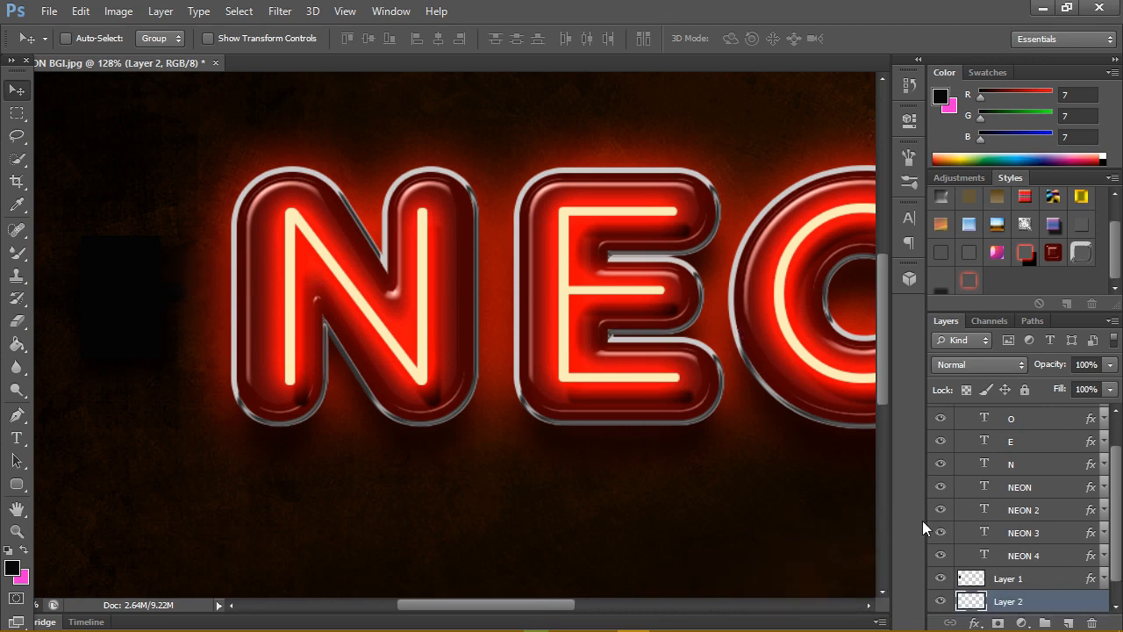
{"action": "right_click", "coordinate": [1072, 600]}
{"action": "left_click", "coordinate": [848, 80]}
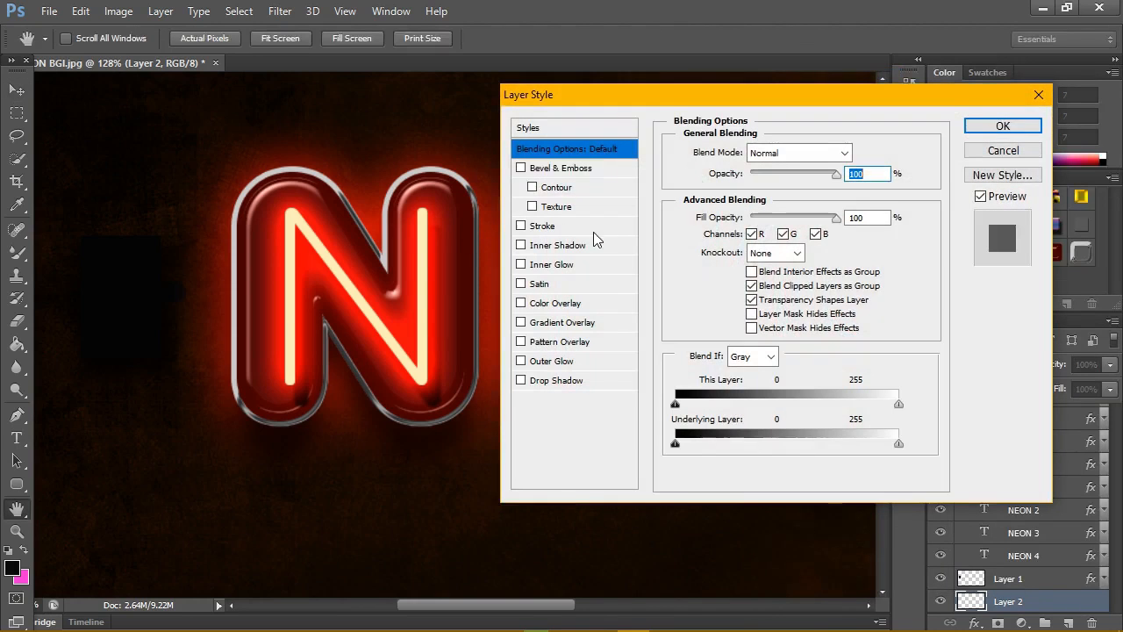
{"action": "left_click", "coordinate": [521, 381]}
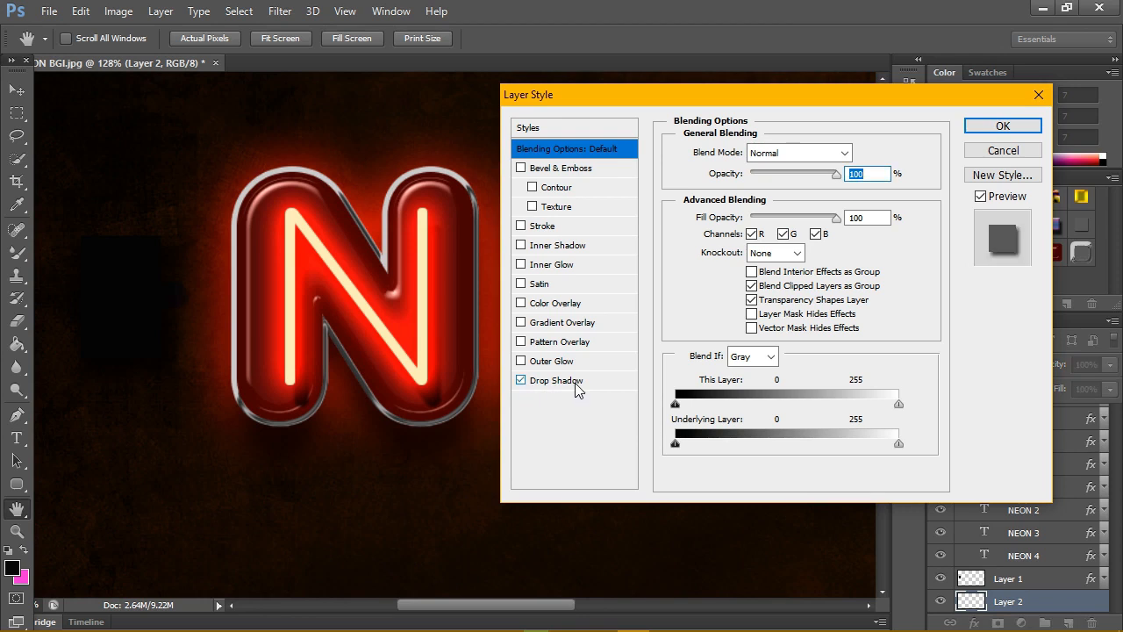
{"action": "left_click", "coordinate": [561, 381]}
{"action": "left_click", "coordinate": [844, 202]}
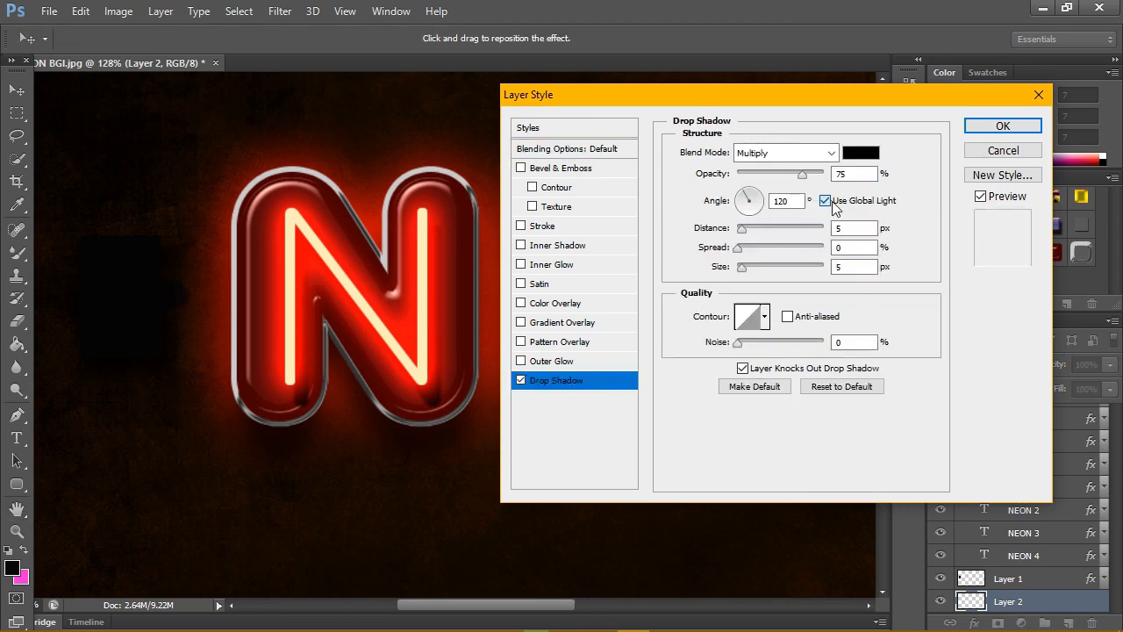
{"action": "left_click_drag", "start_coordinate": [741, 248], "coordinate": [752, 273]}
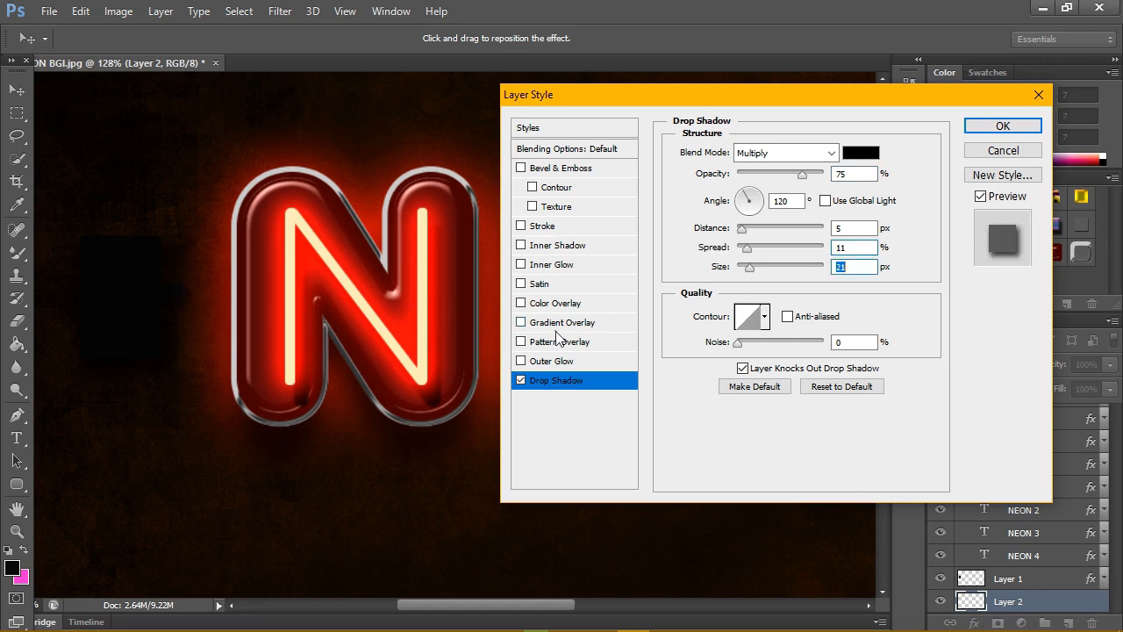
Add a near-black #0c0c0c colour overlay to Layer 2 and apply the layer style
{"action": "left_click", "coordinate": [521, 303]}
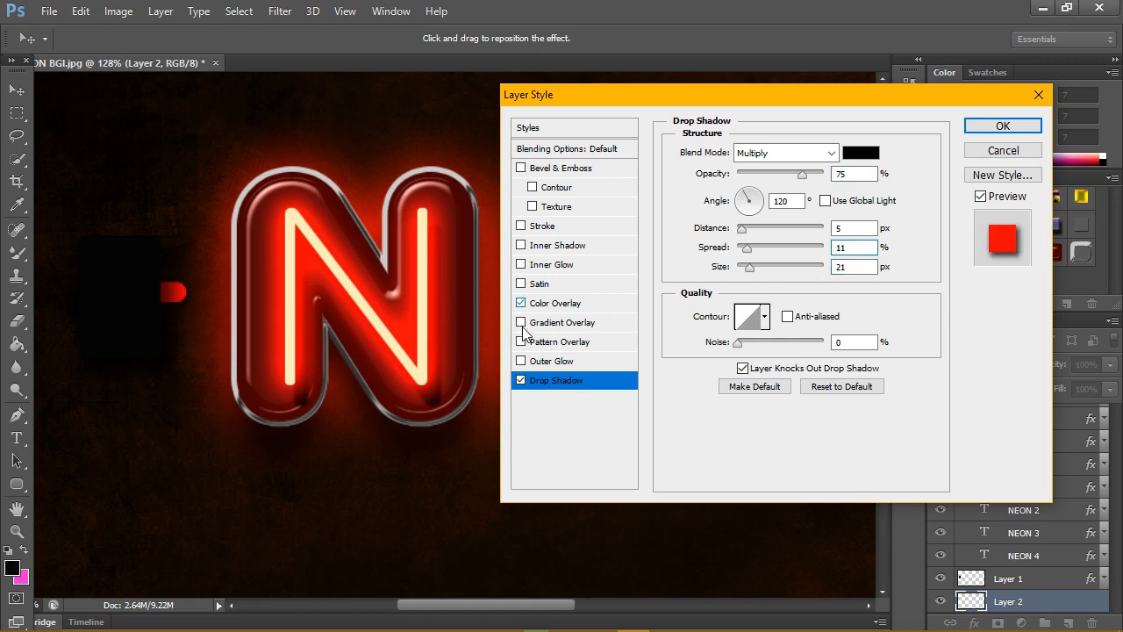
{"action": "left_click", "coordinate": [561, 304]}
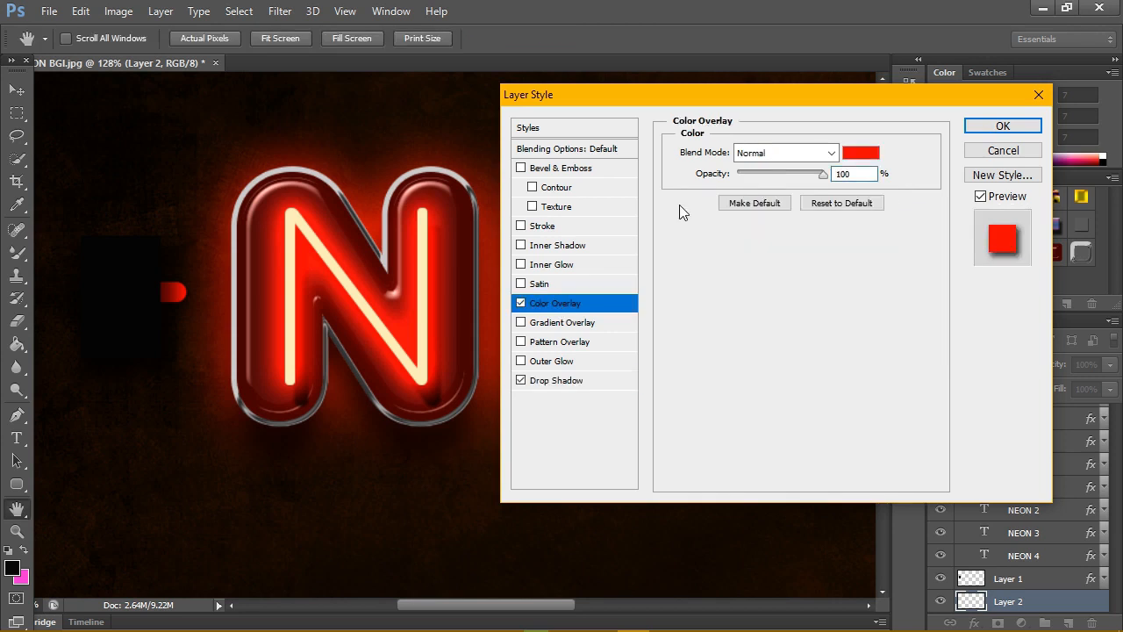
{"action": "left_click", "coordinate": [858, 154]}
{"action": "left_click_drag", "start_coordinate": [575, 244], "coordinate": [582, 279]}
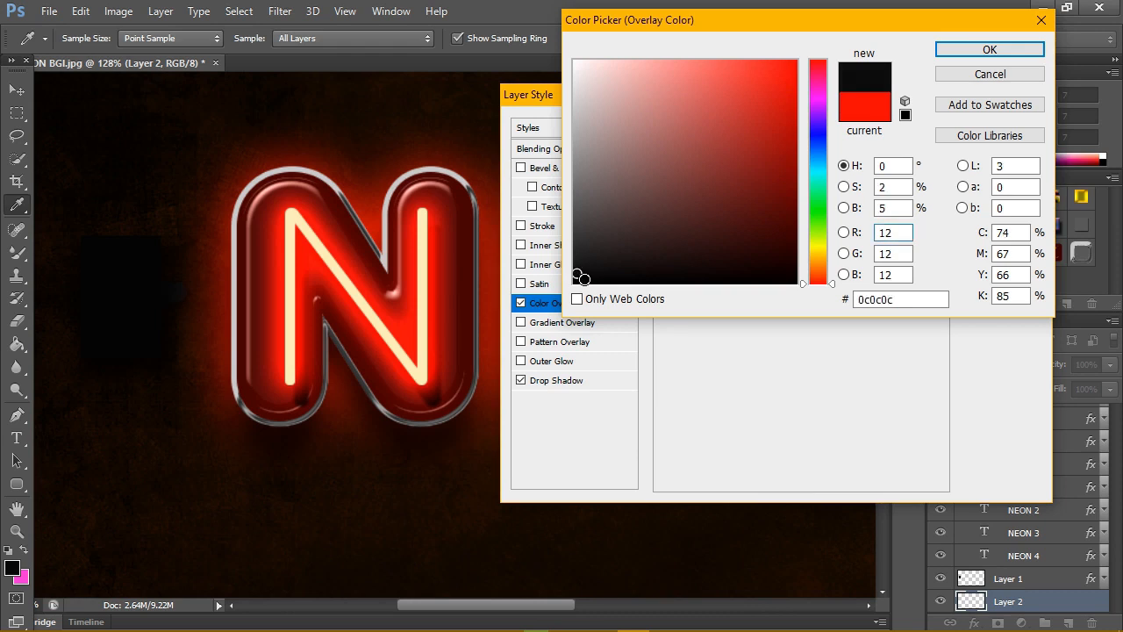
{"action": "left_click", "coordinate": [1020, 53]}
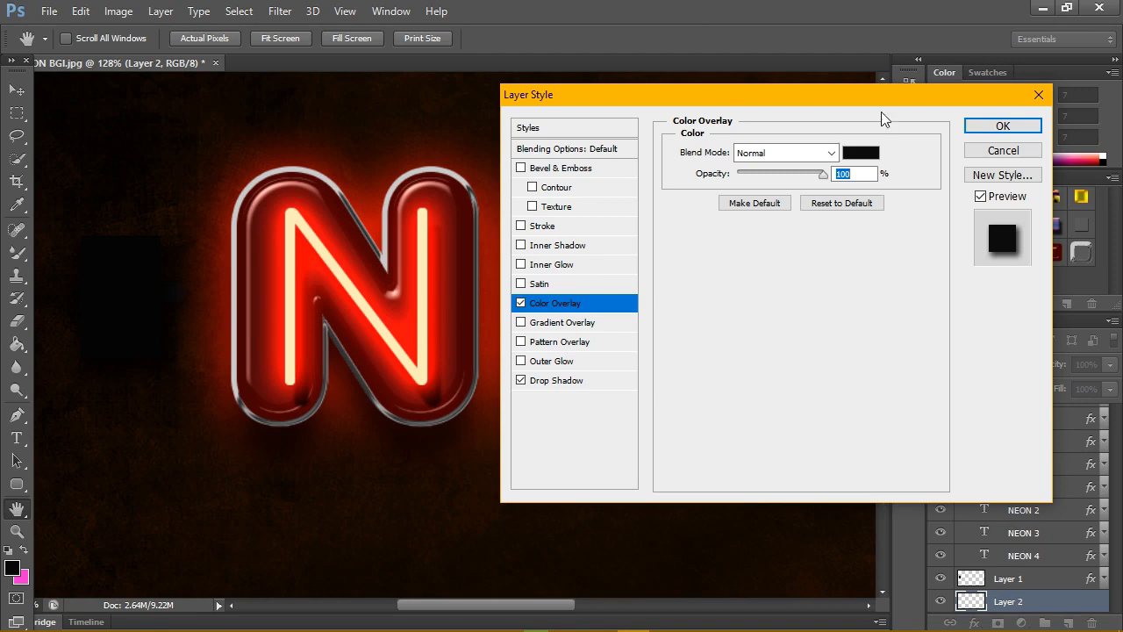
{"action": "key", "text": "F9"}
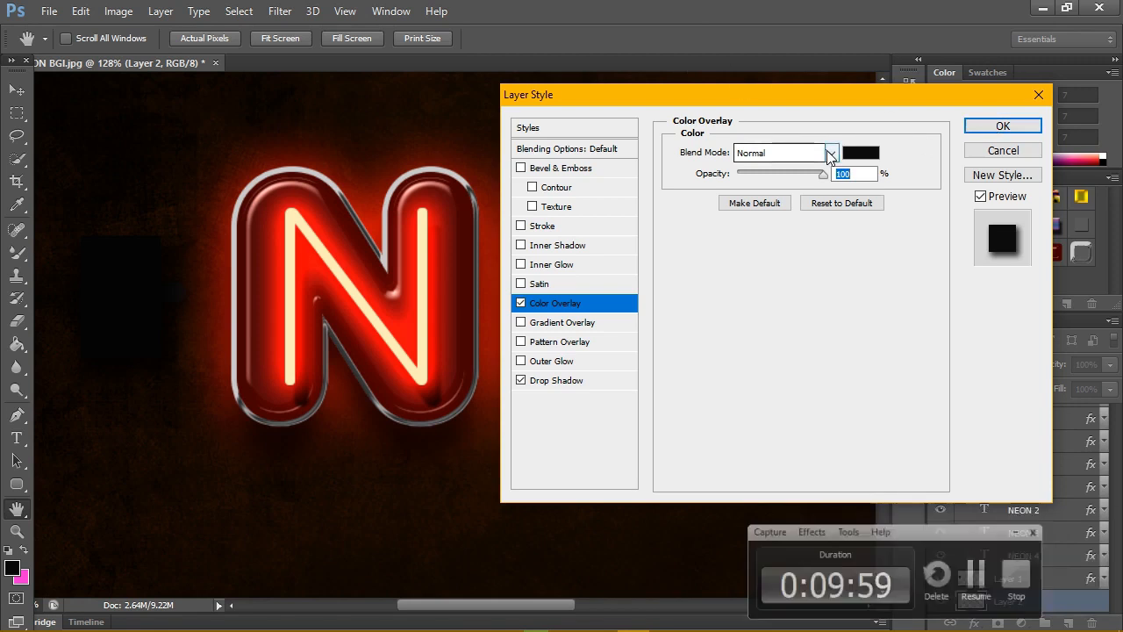
{"action": "key", "text": "F9"}
{"action": "left_click", "coordinate": [1003, 126]}
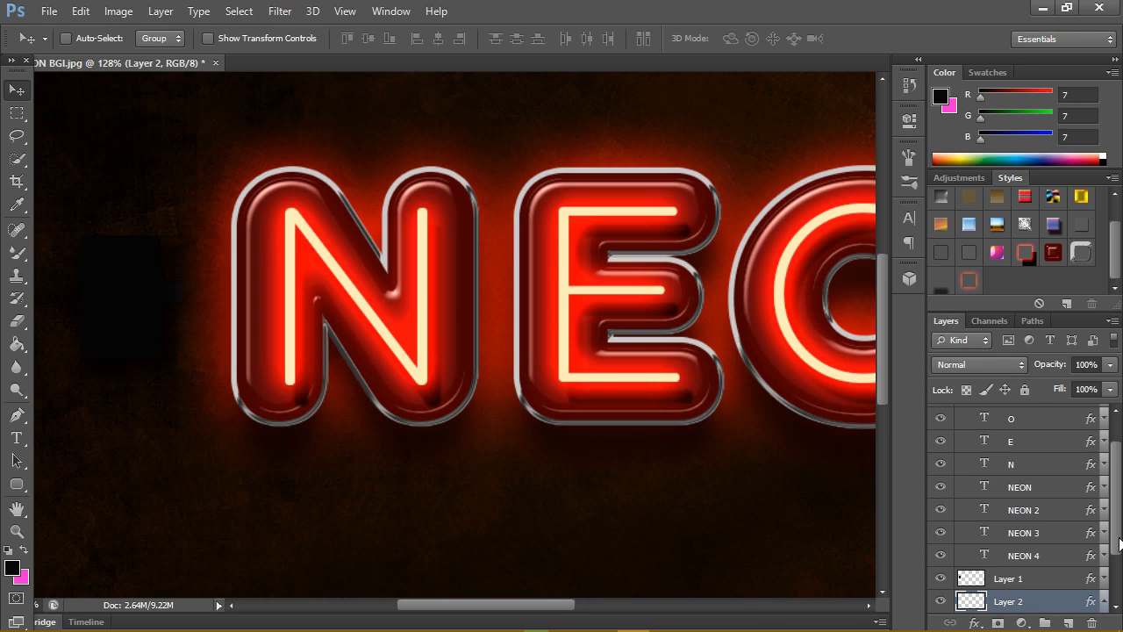
Collapse Layer 2's effects list and add a new empty layer directly above Layer 2
{"action": "left_click_drag", "start_coordinate": [1119, 544], "coordinate": [1120, 556]}
{"action": "left_click", "coordinate": [1104, 575]}
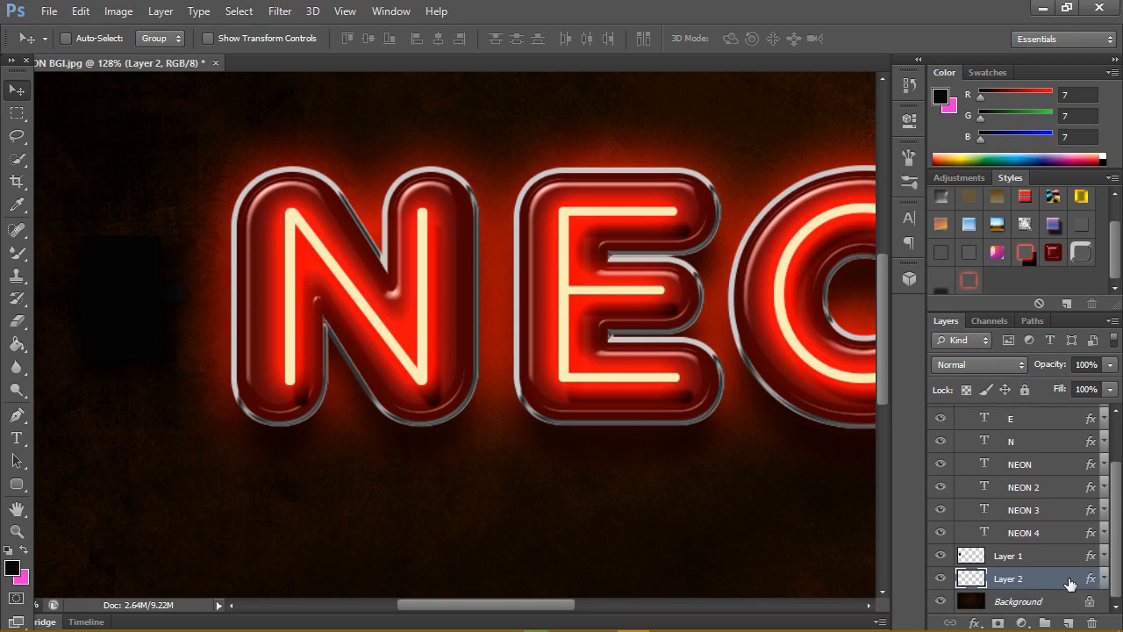
{"action": "left_click_drag", "start_coordinate": [1069, 586], "coordinate": [1080, 623]}
{"action": "left_click", "coordinate": [1070, 622]}
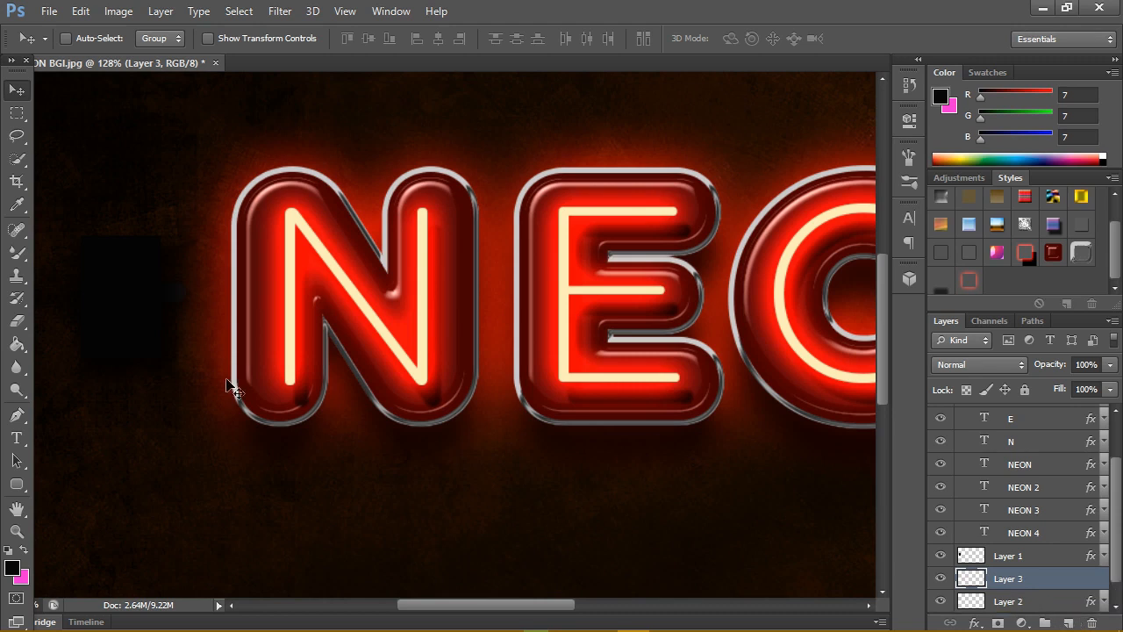
Draw an S-shaped Pen path from the small connector's end down to the lower part of the first N's left stem
{"action": "left_click", "coordinate": [17, 415]}
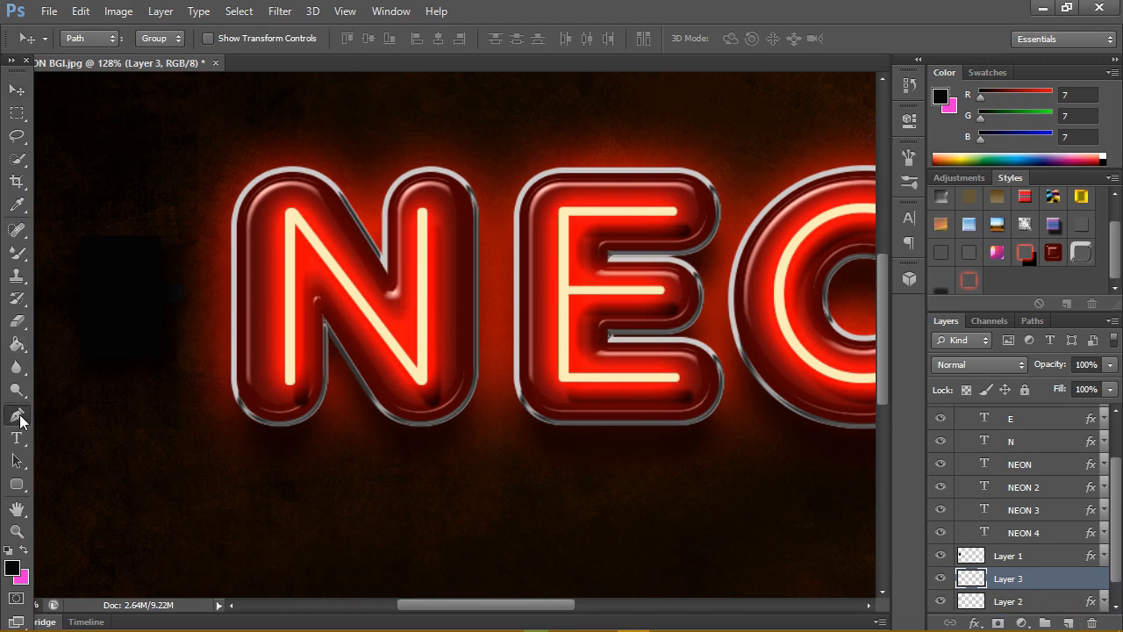
{"action": "left_click", "coordinate": [175, 296]}
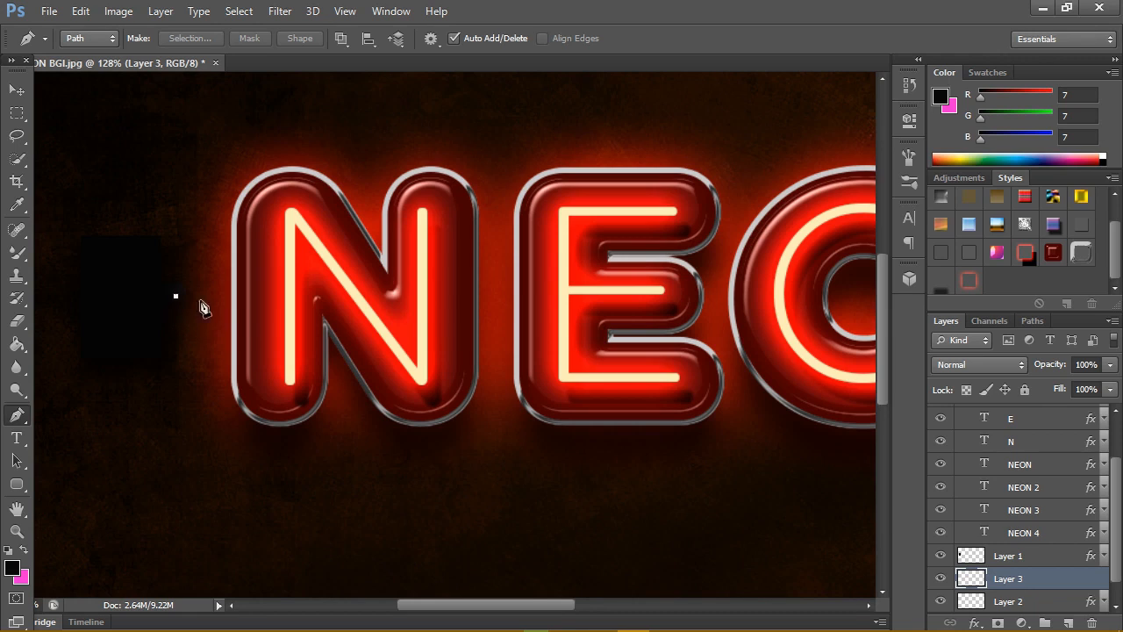
{"action": "left_click_drag", "start_coordinate": [264, 295], "coordinate": [290, 263]}
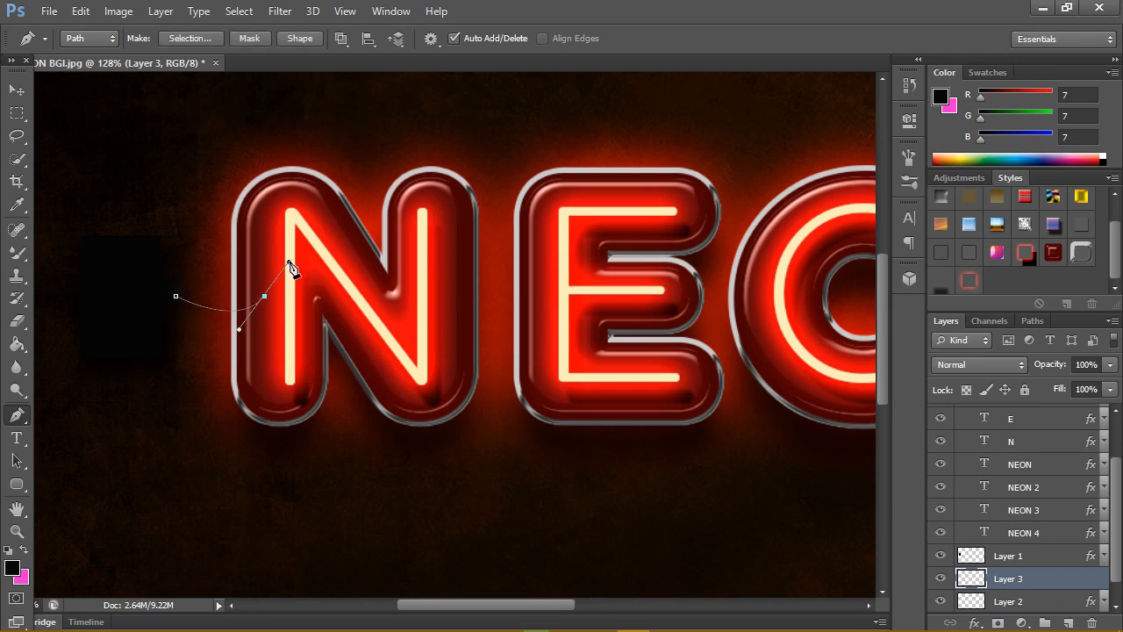
{"action": "key", "text": "ctrl+z"}
{"action": "left_click_drag", "start_coordinate": [265, 363], "coordinate": [303, 351]}
{"action": "left_click", "coordinate": [19, 463]}
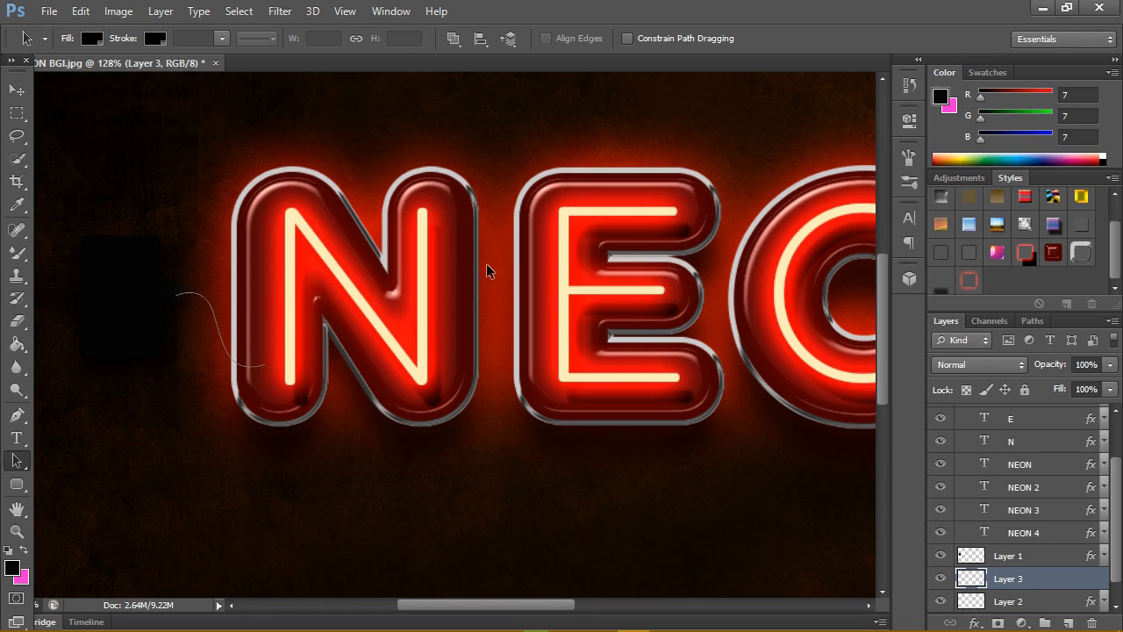
Switch from the Mixer Brush to the regular Brush tool and set its size to 8 px
{"action": "right_click", "coordinate": [19, 252]}
{"action": "left_click", "coordinate": [98, 251]}
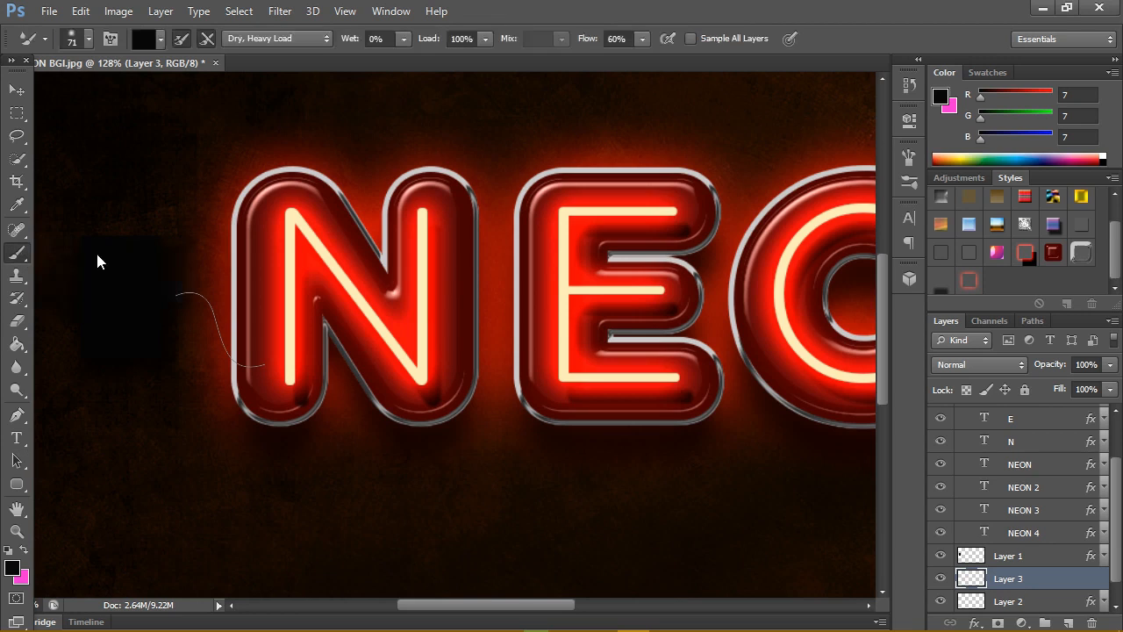
{"action": "right_click", "coordinate": [225, 249]}
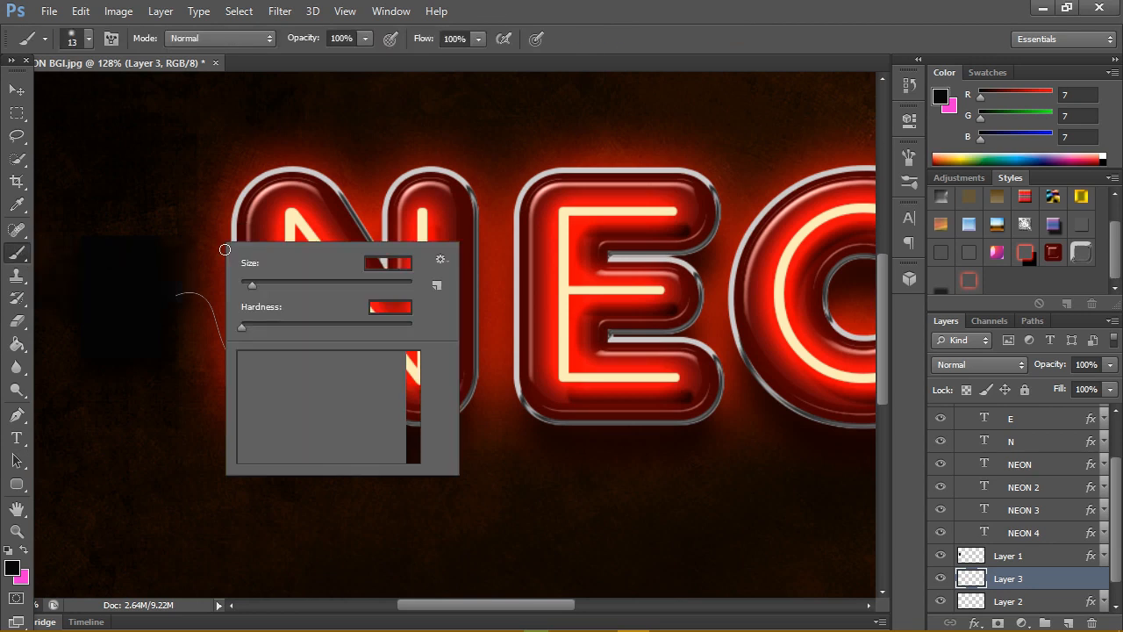
{"action": "left_click", "coordinate": [406, 265]}
{"action": "type", "text": "8"}
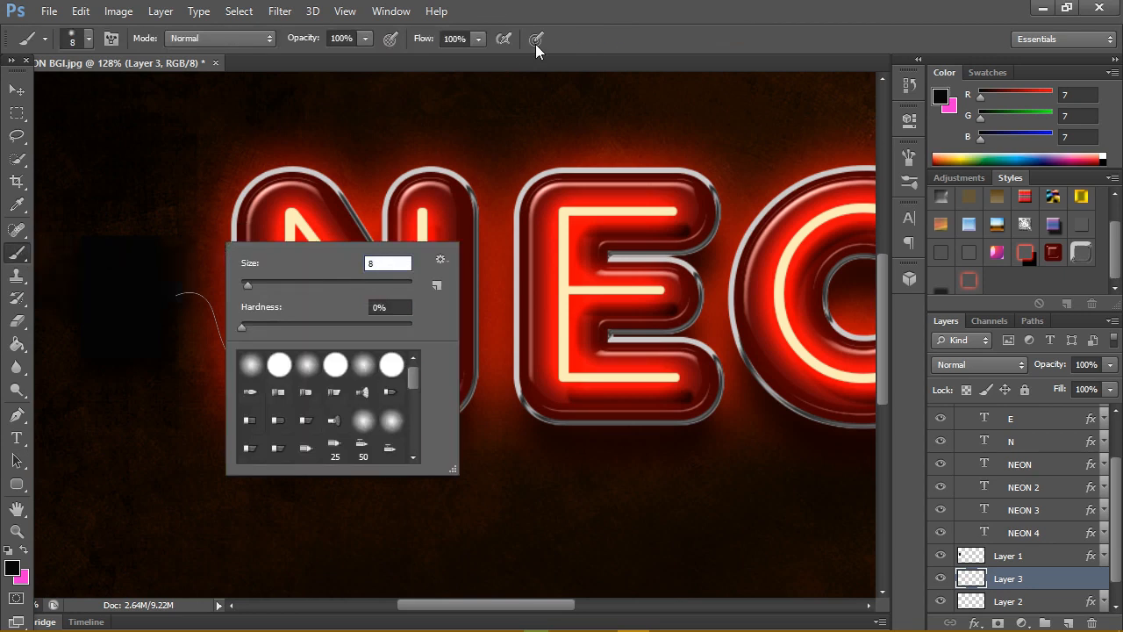
{"action": "key", "text": "Return"}
Set the brush size to 10 px
{"action": "right_click", "coordinate": [214, 279]}
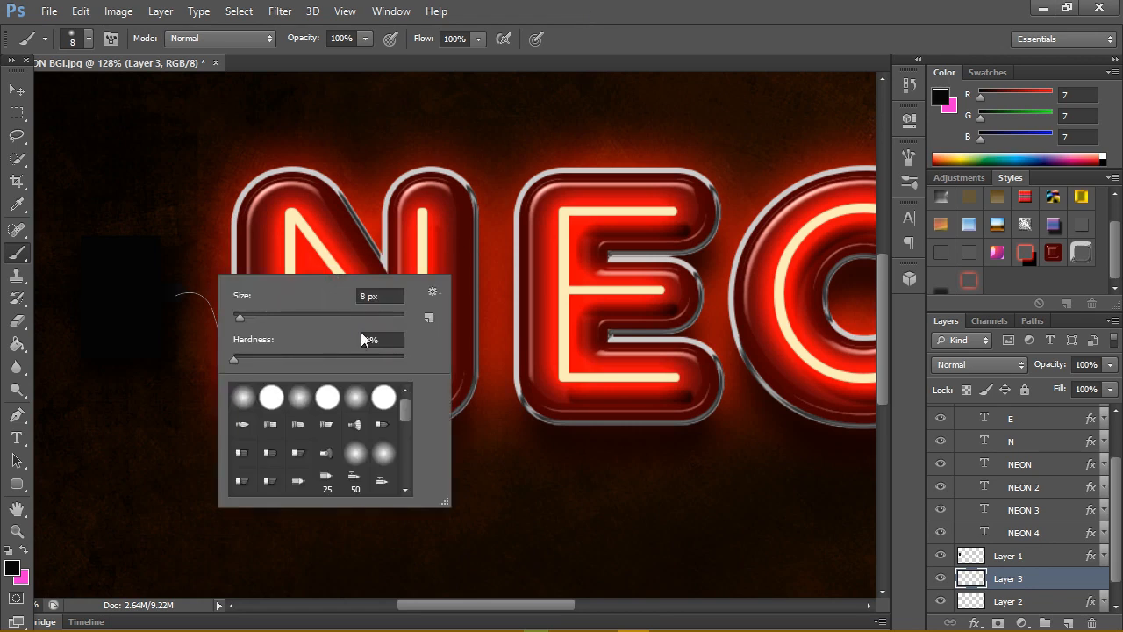
{"action": "left_click", "coordinate": [390, 296]}
{"action": "left_click_drag", "start_coordinate": [390, 297], "coordinate": [329, 296]}
{"action": "type", "text": "10"}
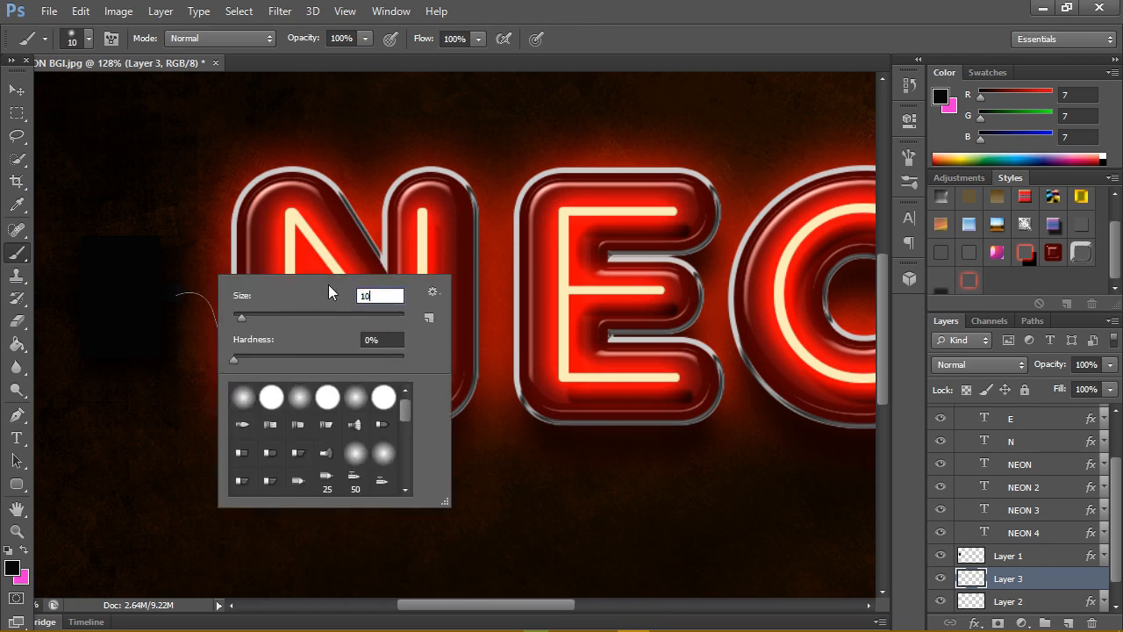
{"action": "key", "text": "Return"}
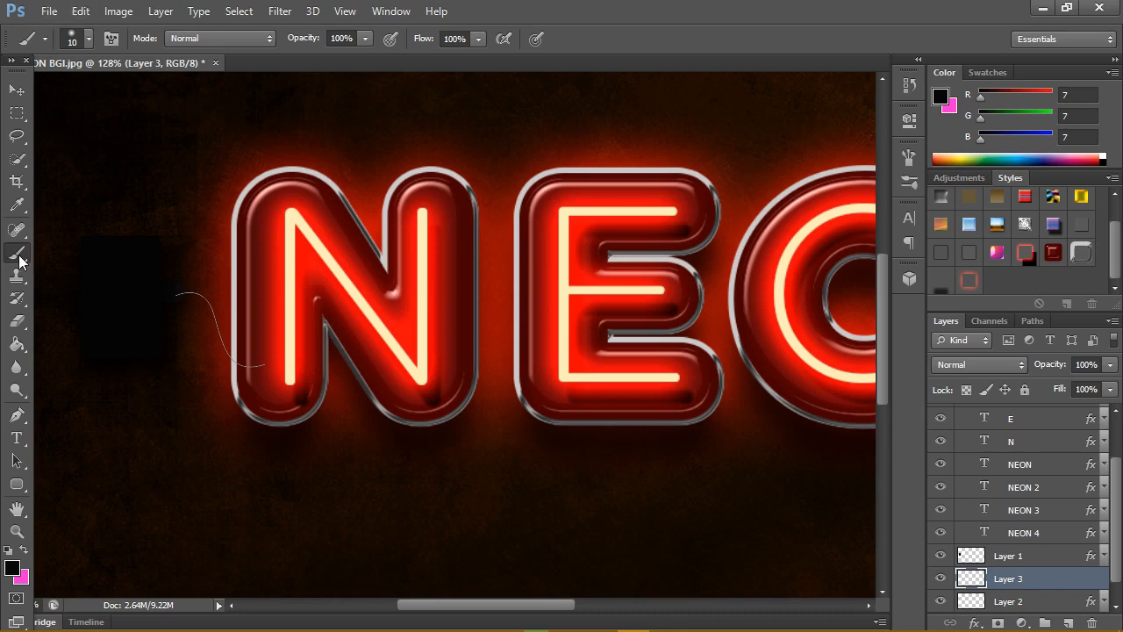
Try stroking the curved path with the Brush without simulated pressure, and undo the stroke
{"action": "left_click", "coordinate": [17, 414]}
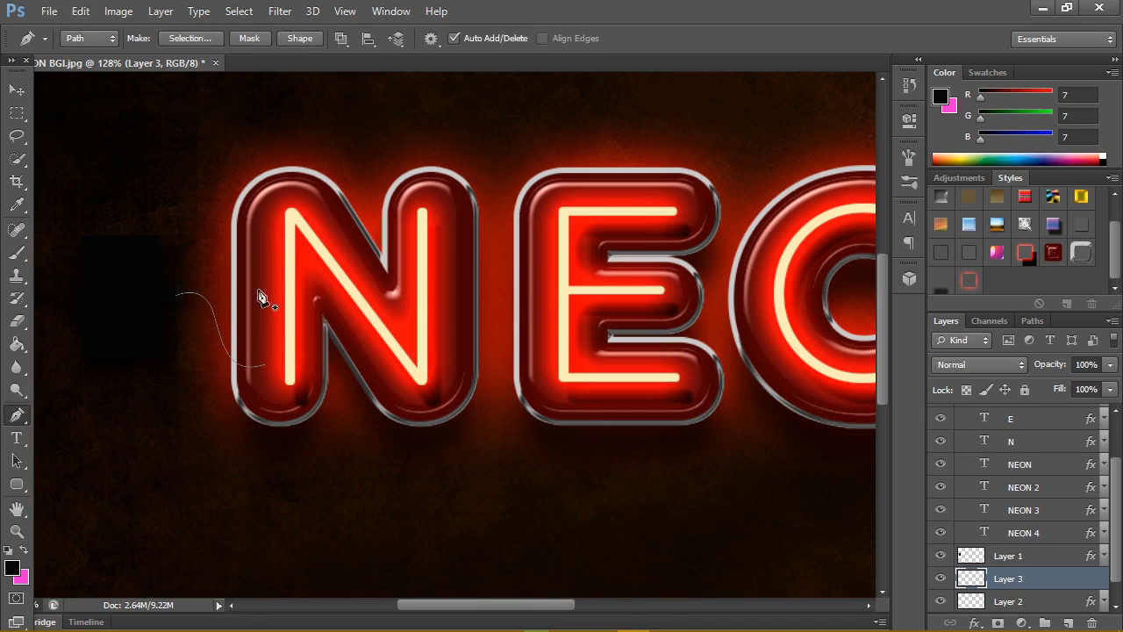
{"action": "right_click", "coordinate": [260, 297]}
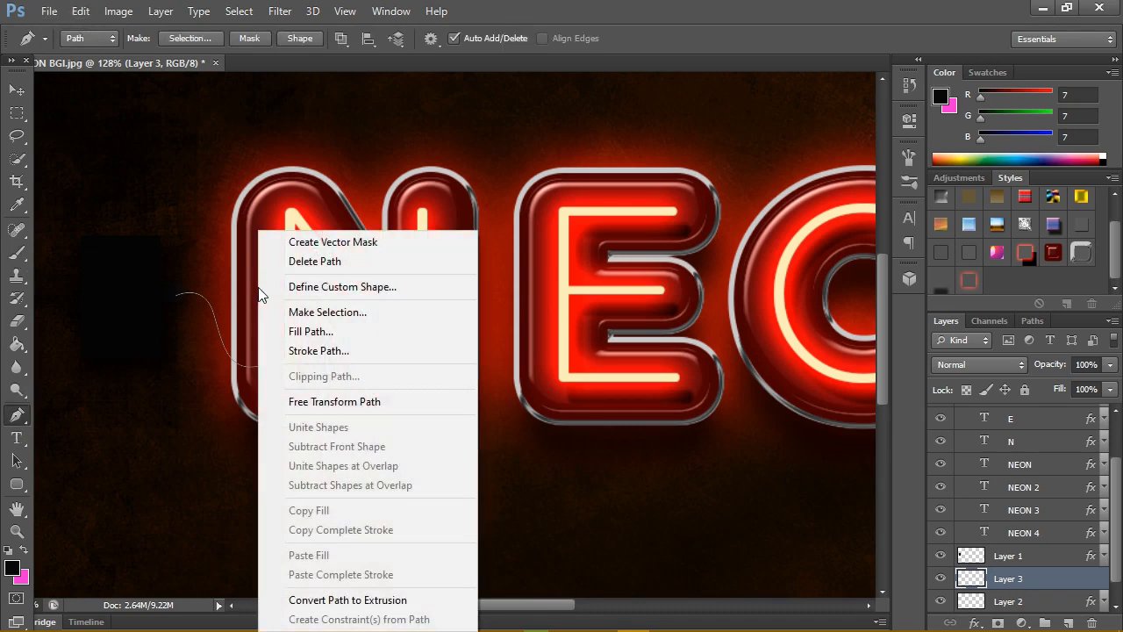
{"action": "left_click", "coordinate": [339, 352]}
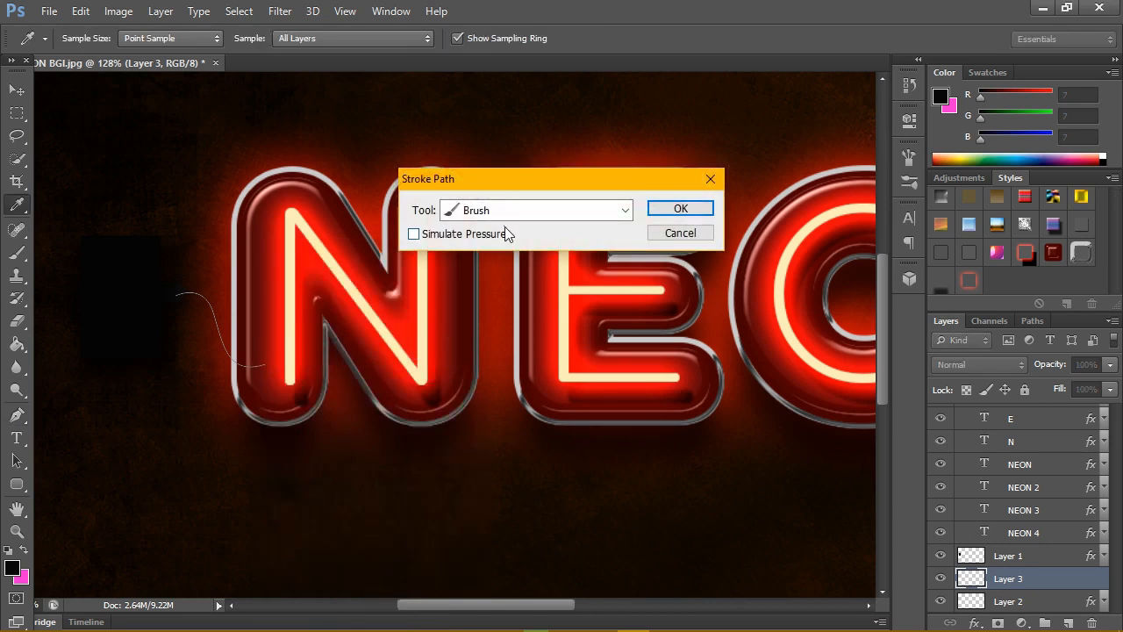
{"action": "left_click", "coordinate": [679, 210]}
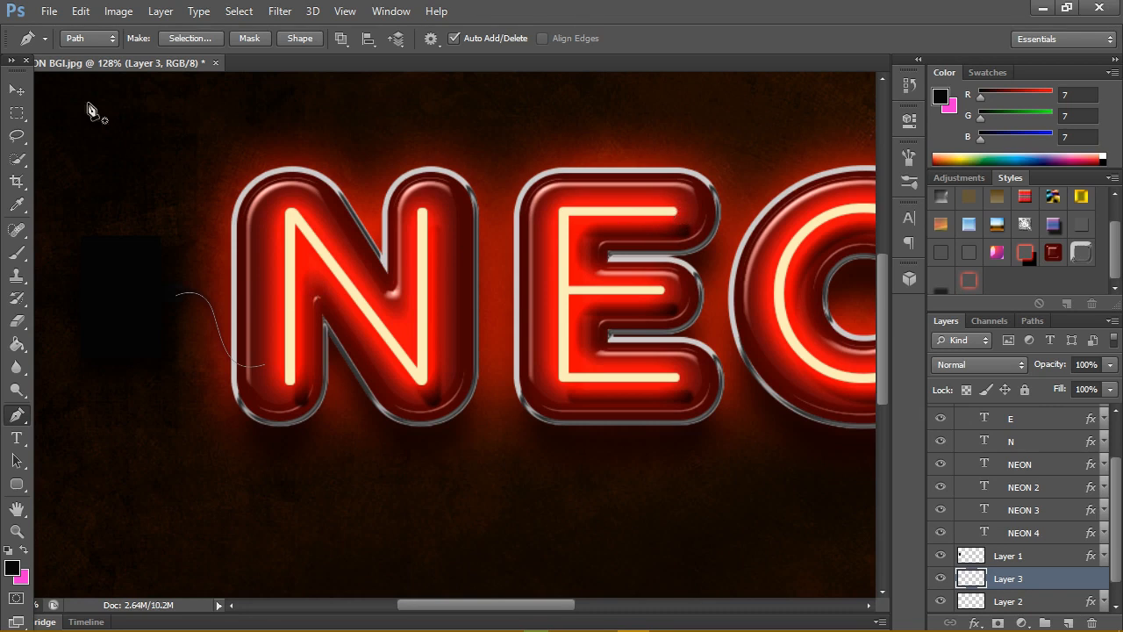
{"action": "left_click", "coordinate": [79, 11]}
{"action": "left_click", "coordinate": [141, 48]}
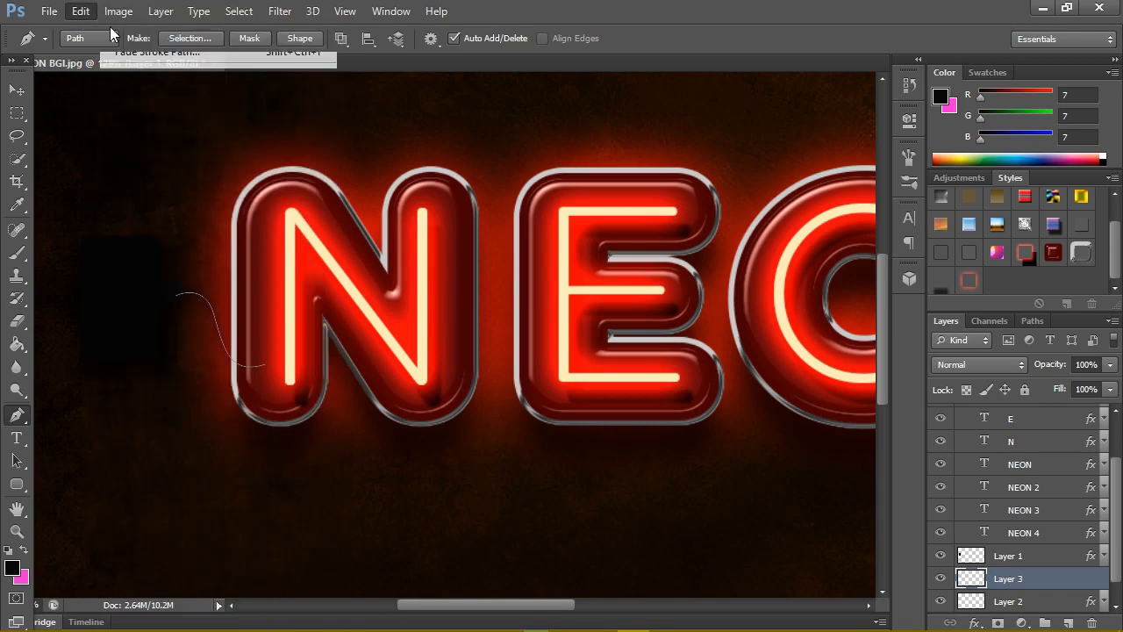
Choose a hard round brush tip with 100% hardness and set its size to 14 px
{"action": "left_click", "coordinate": [19, 255]}
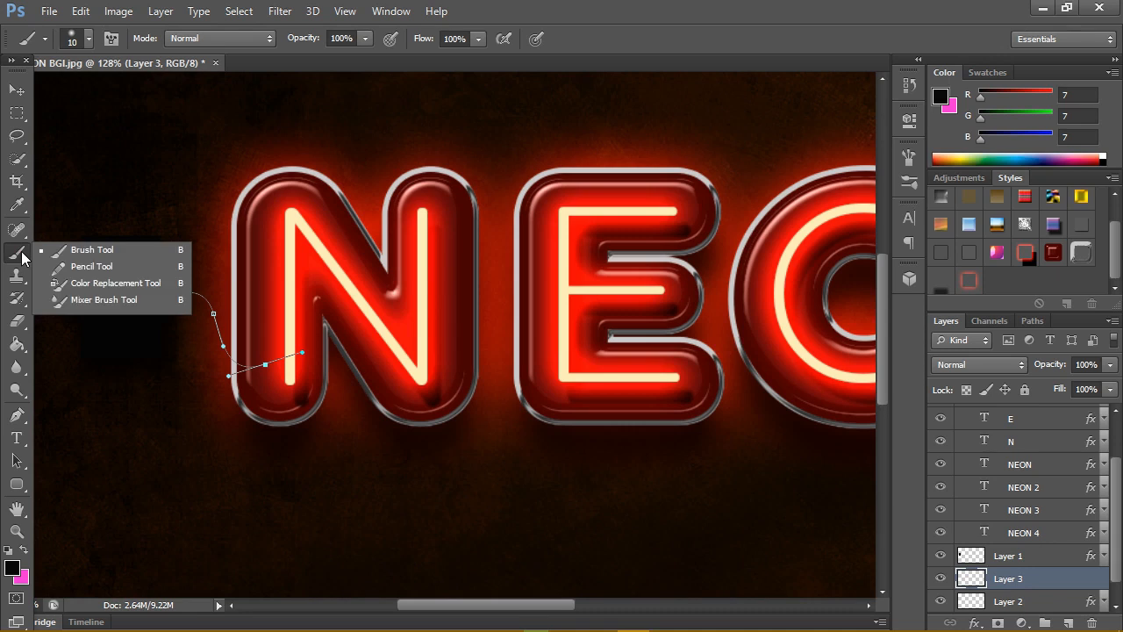
{"action": "left_click", "coordinate": [84, 251]}
{"action": "right_click", "coordinate": [268, 211]}
{"action": "left_click", "coordinate": [333, 328]}
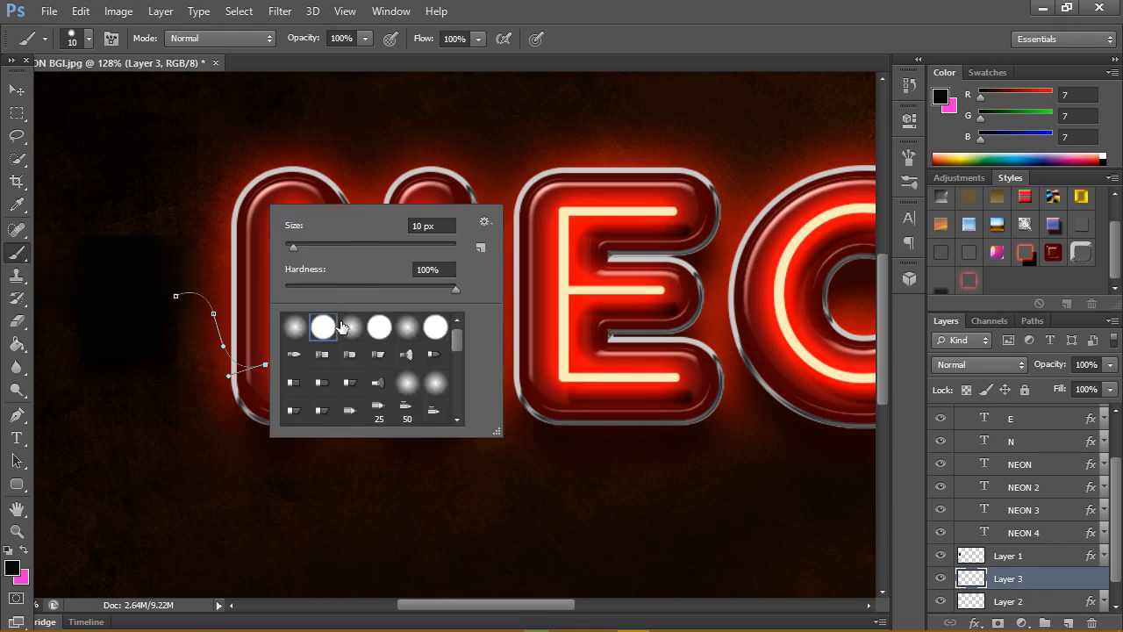
{"action": "left_click", "coordinate": [445, 228]}
{"action": "double_click", "coordinate": [447, 232]}
{"action": "type", "text": "14"}
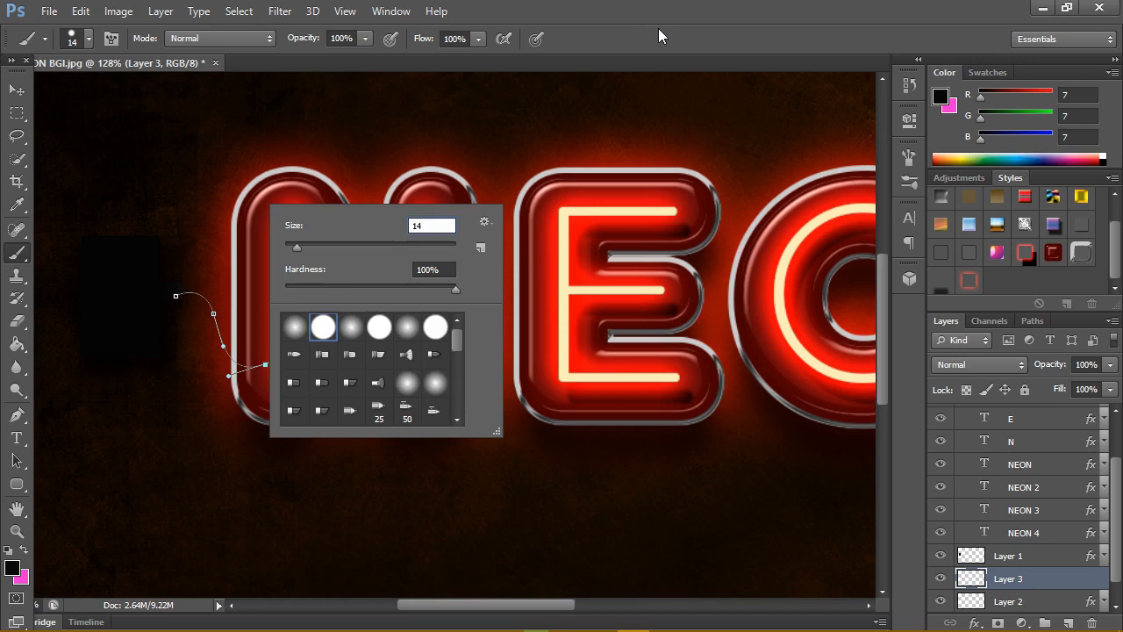
{"action": "key", "text": "Return"}
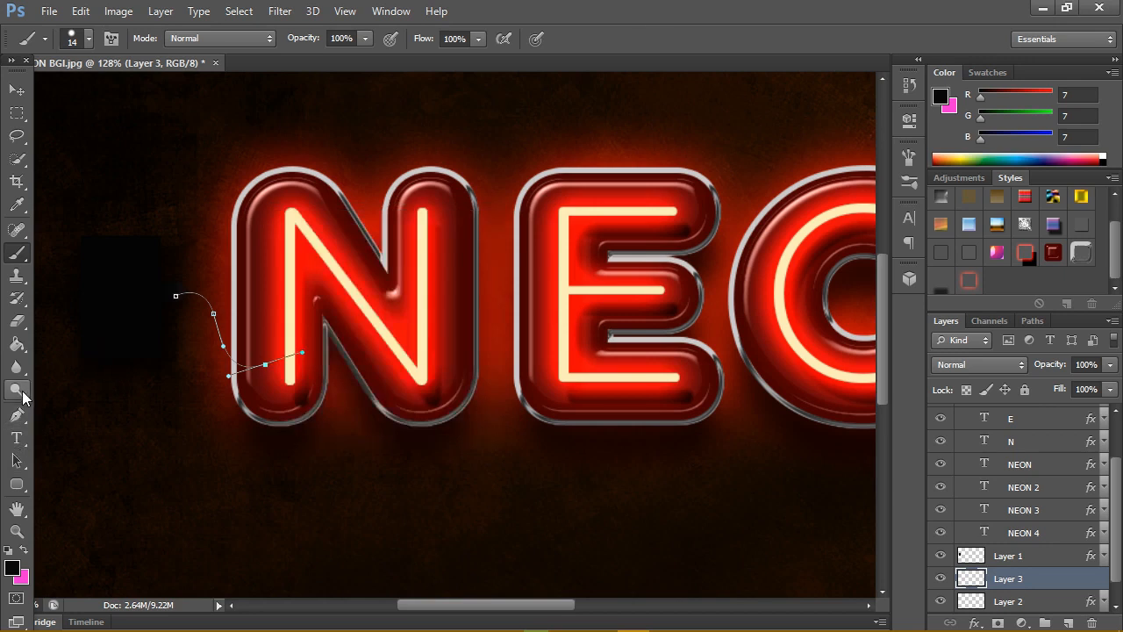
Stroke the curved cable path on Layer 3 with the Brush, leaving Simulate Pressure off
{"action": "left_click", "coordinate": [16, 460]}
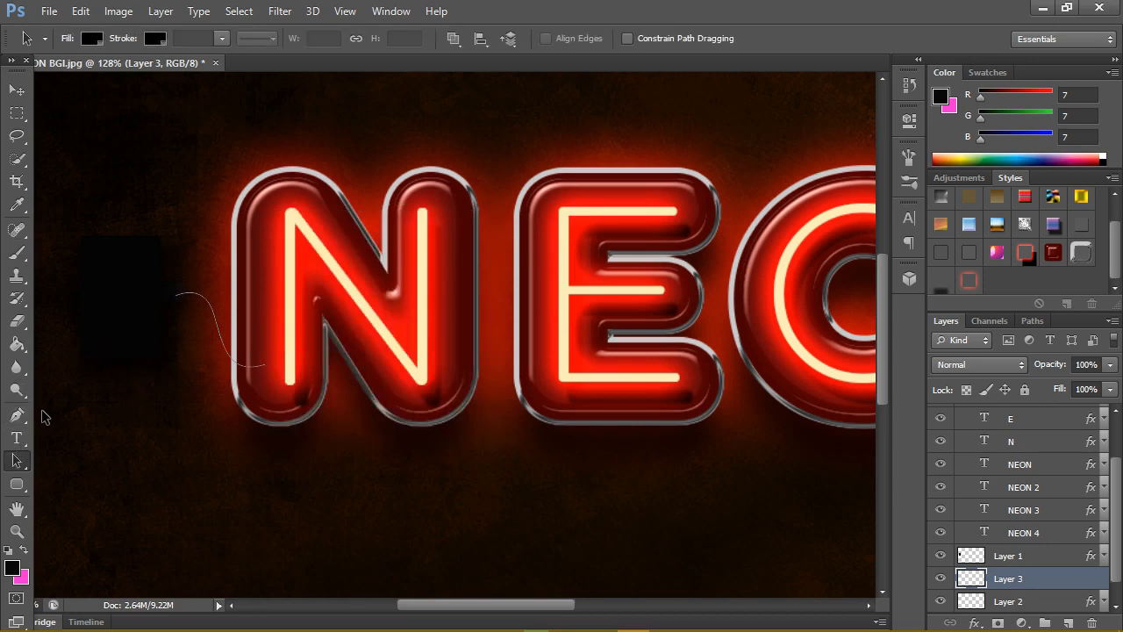
{"action": "key", "text": "p"}
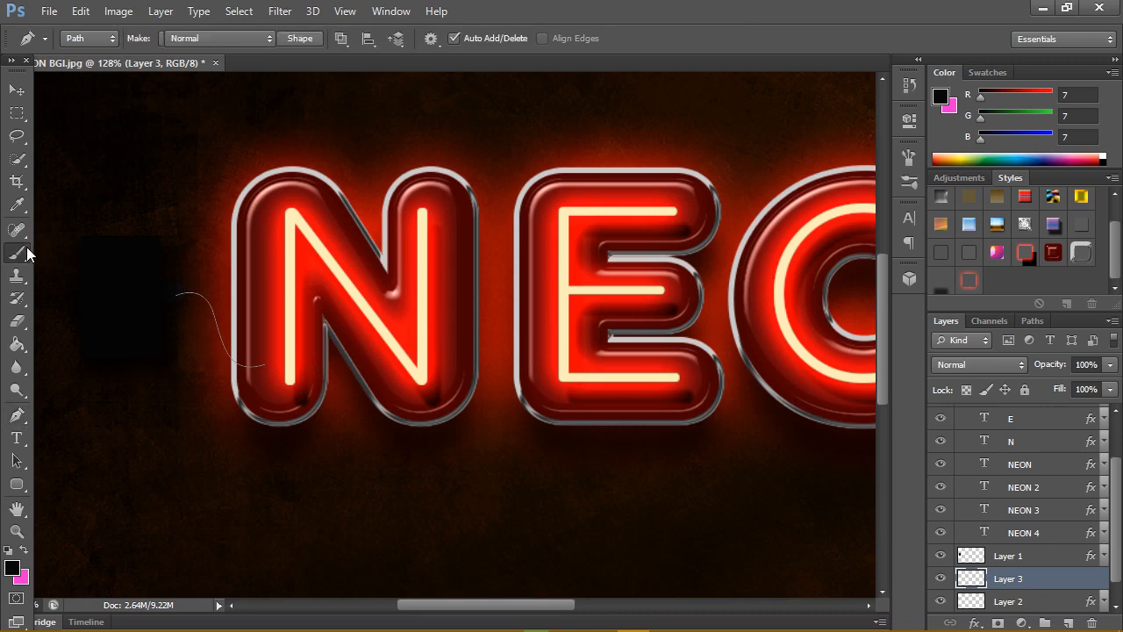
{"action": "left_click", "coordinate": [26, 252]}
{"action": "left_click", "coordinate": [19, 417]}
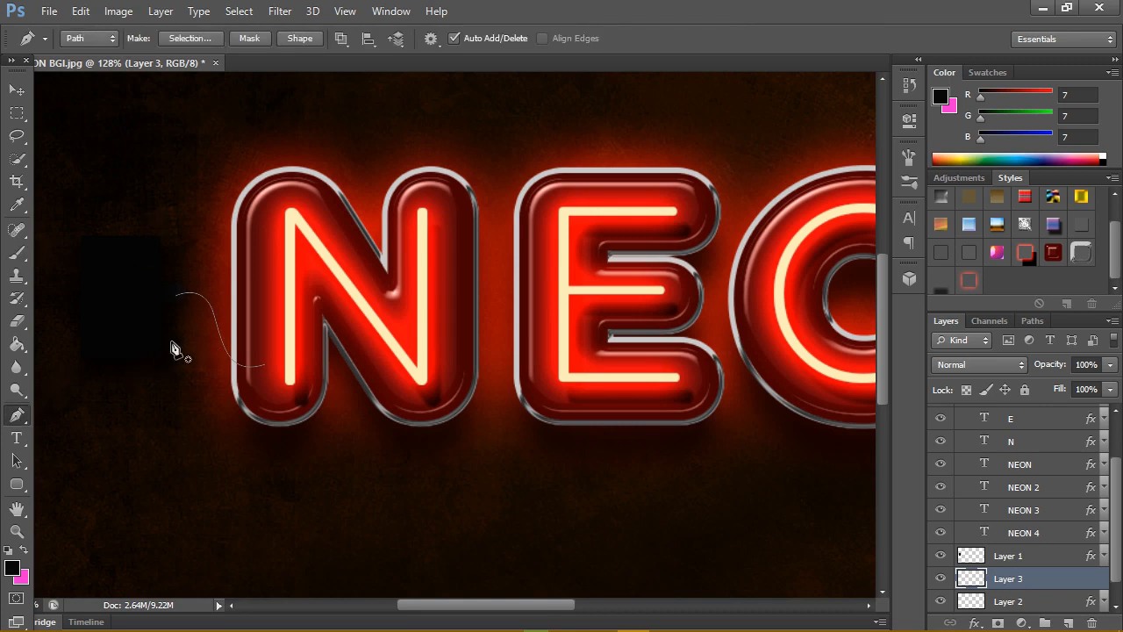
{"action": "right_click", "coordinate": [221, 356]}
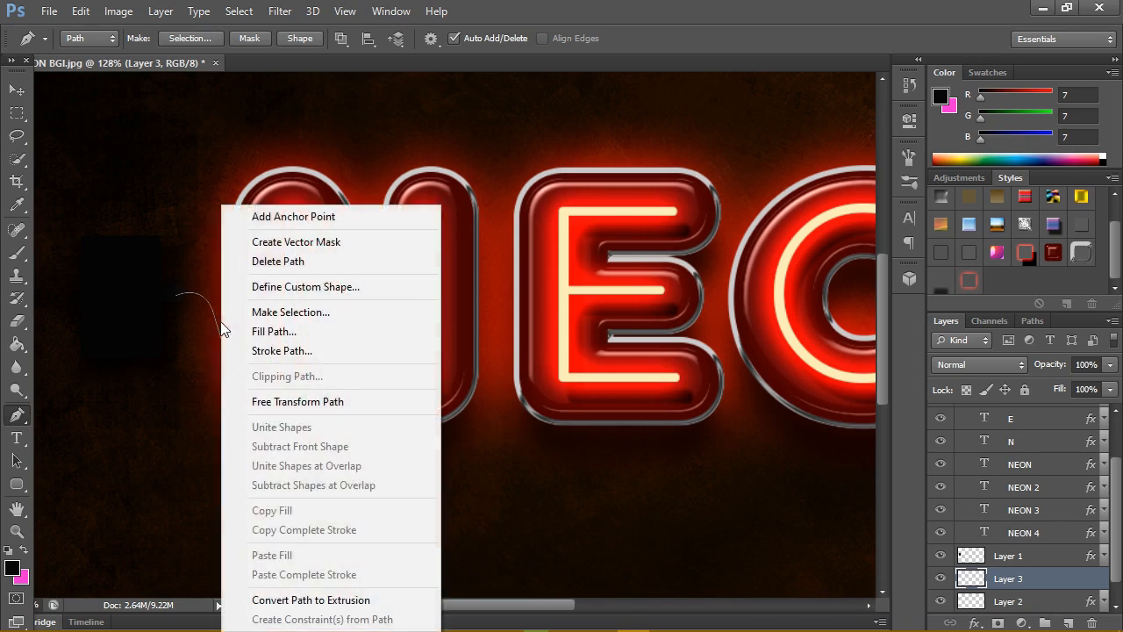
{"action": "left_click", "coordinate": [288, 350]}
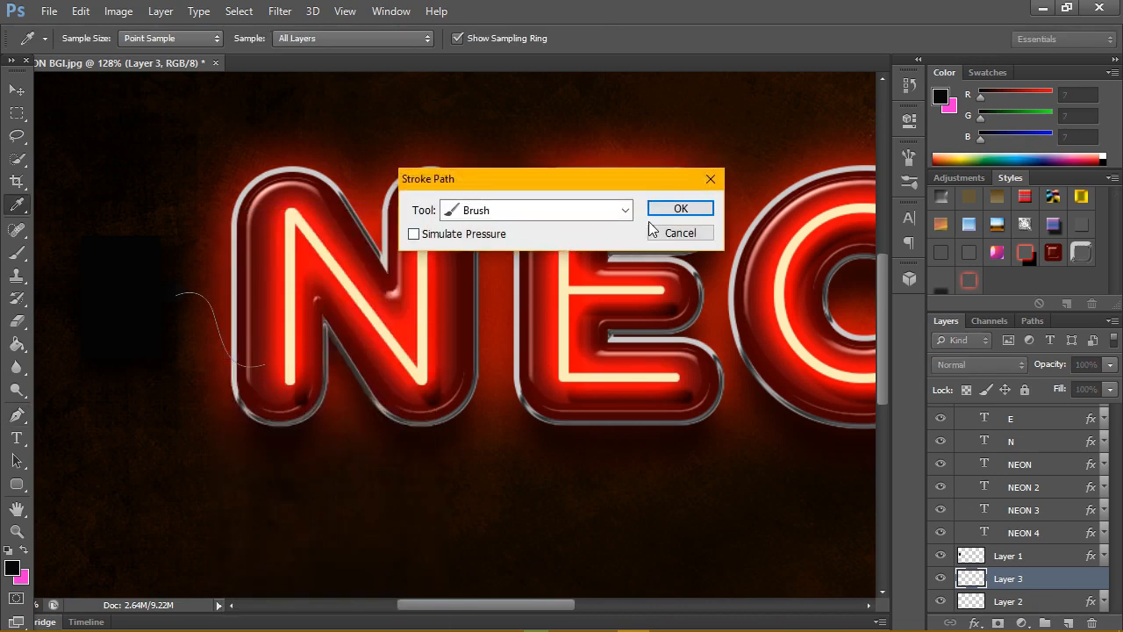
{"action": "left_click", "coordinate": [664, 214]}
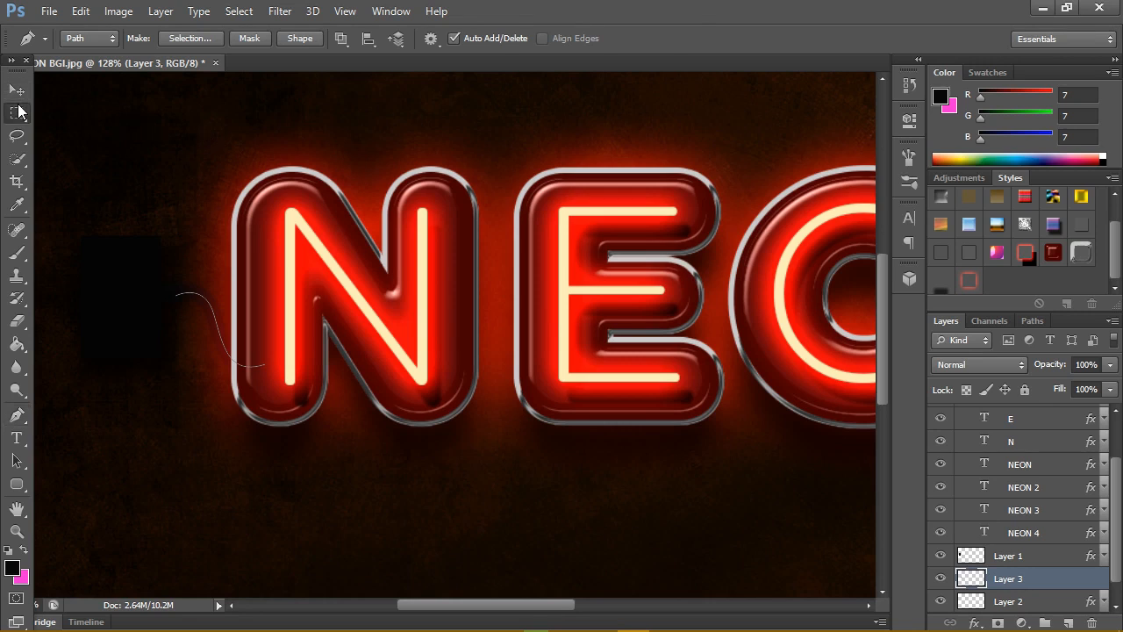
Delete the curved work path between the dark block and the first letter N
{"action": "left_click", "coordinate": [17, 112]}
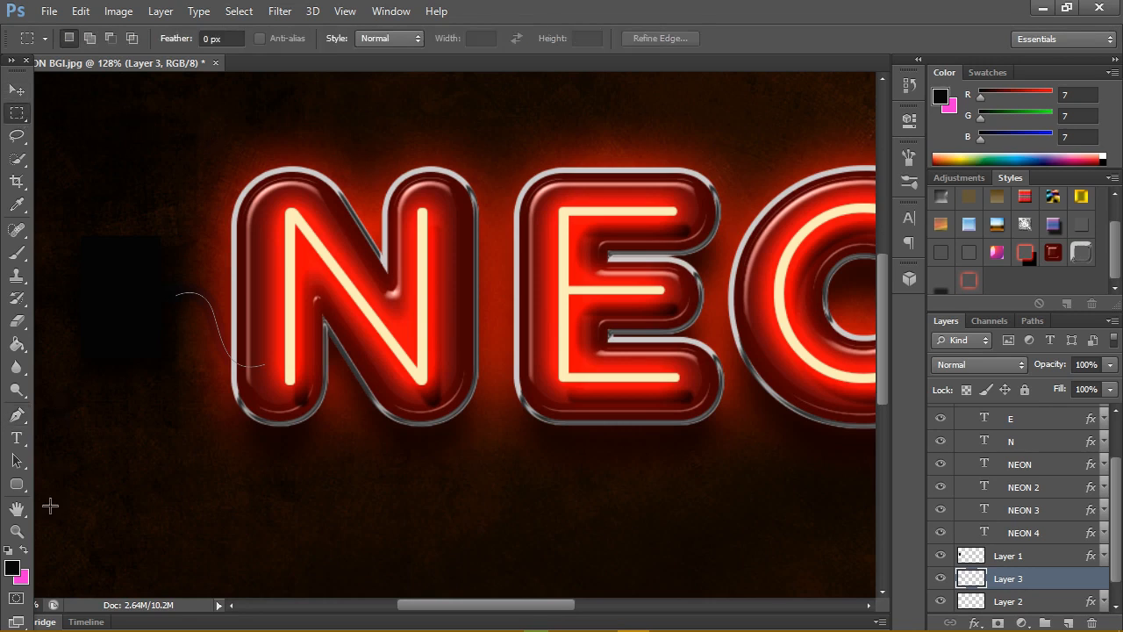
{"action": "left_click", "coordinate": [16, 415]}
{"action": "right_click", "coordinate": [238, 287]}
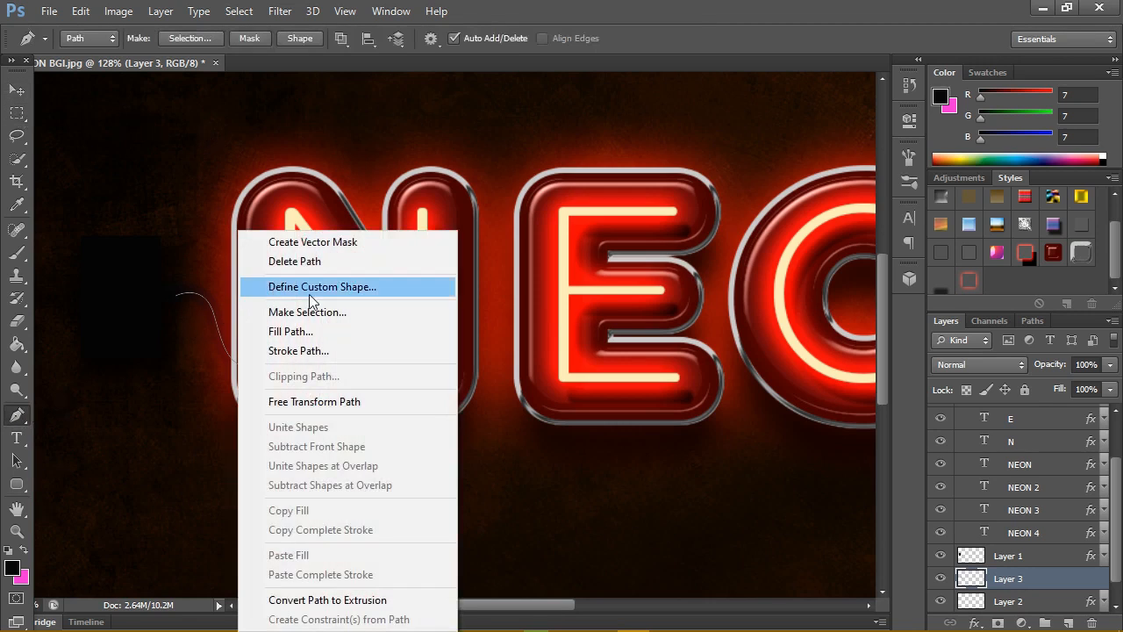
{"action": "left_click", "coordinate": [334, 261]}
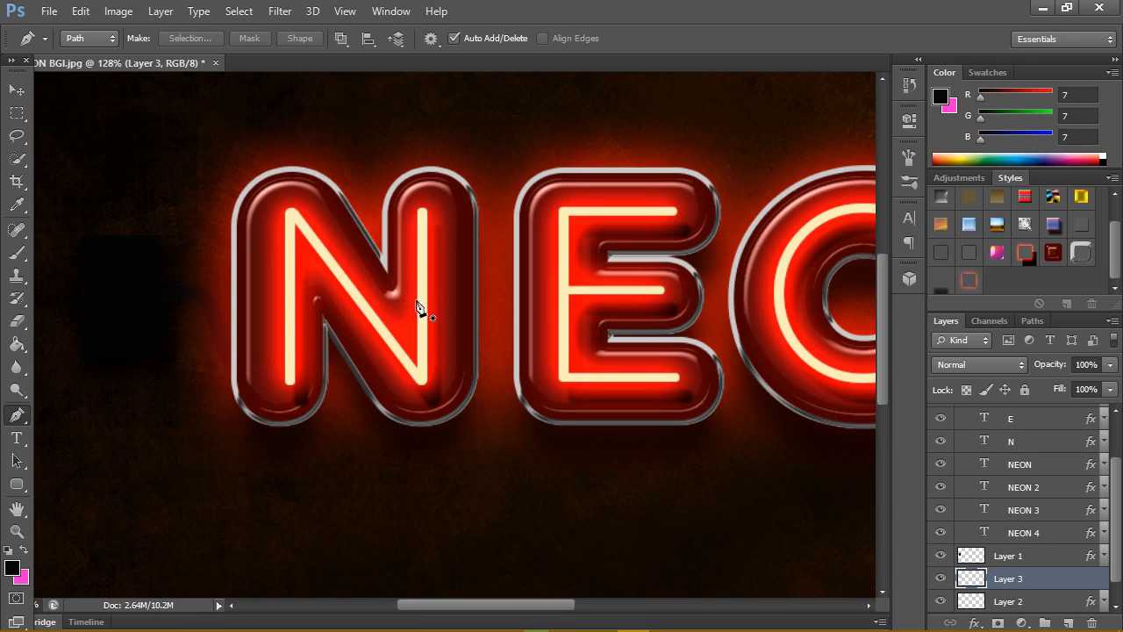
Select Layer 1, Layer 3 and Layer 2 together and move the block, connector and cable slightly left, away from the first N
{"action": "scroll", "coordinate": [420, 302], "scroll_direction": "down", "scroll_amount": 3}
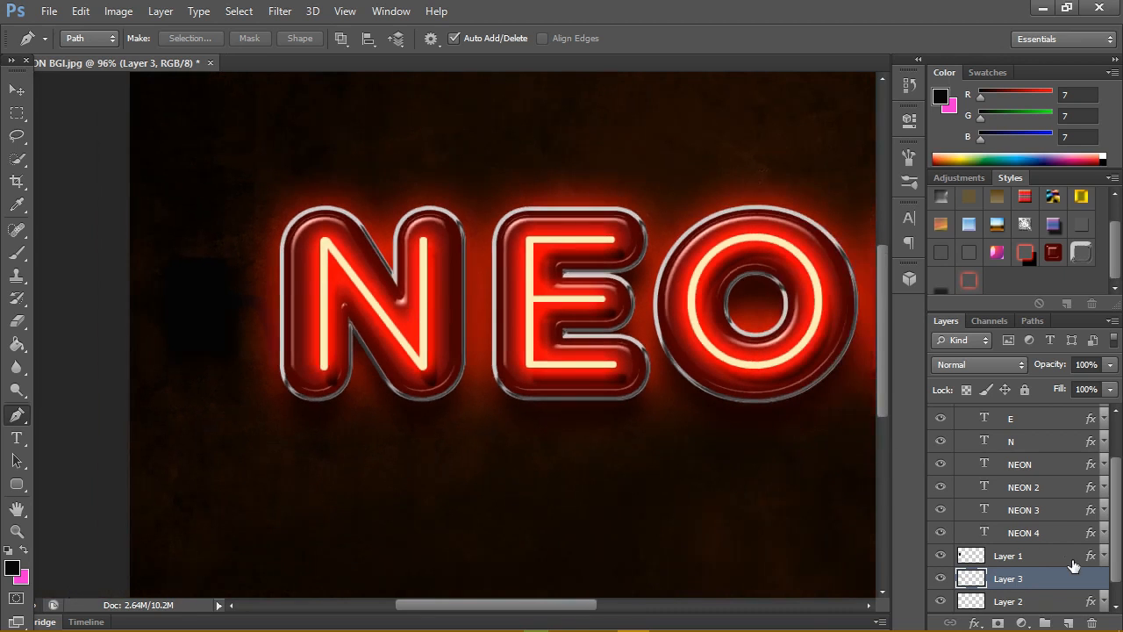
{"action": "left_click", "coordinate": [1061, 603], "text": "shift"}
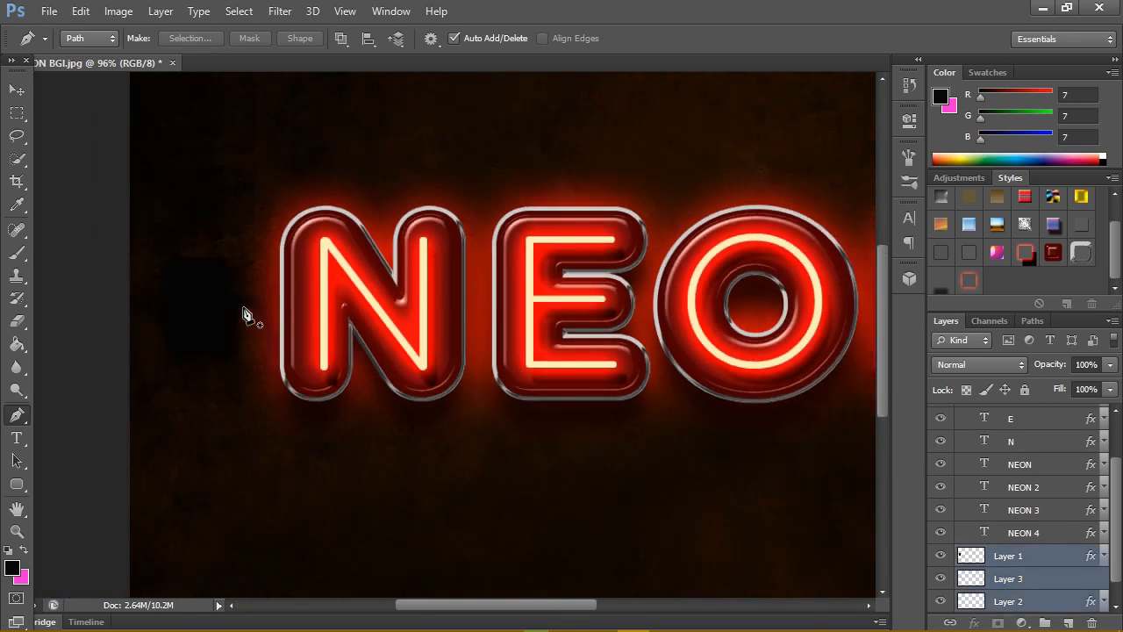
{"action": "key", "text": "v"}
{"action": "left_click_drag", "start_coordinate": [247, 309], "coordinate": [225, 304]}
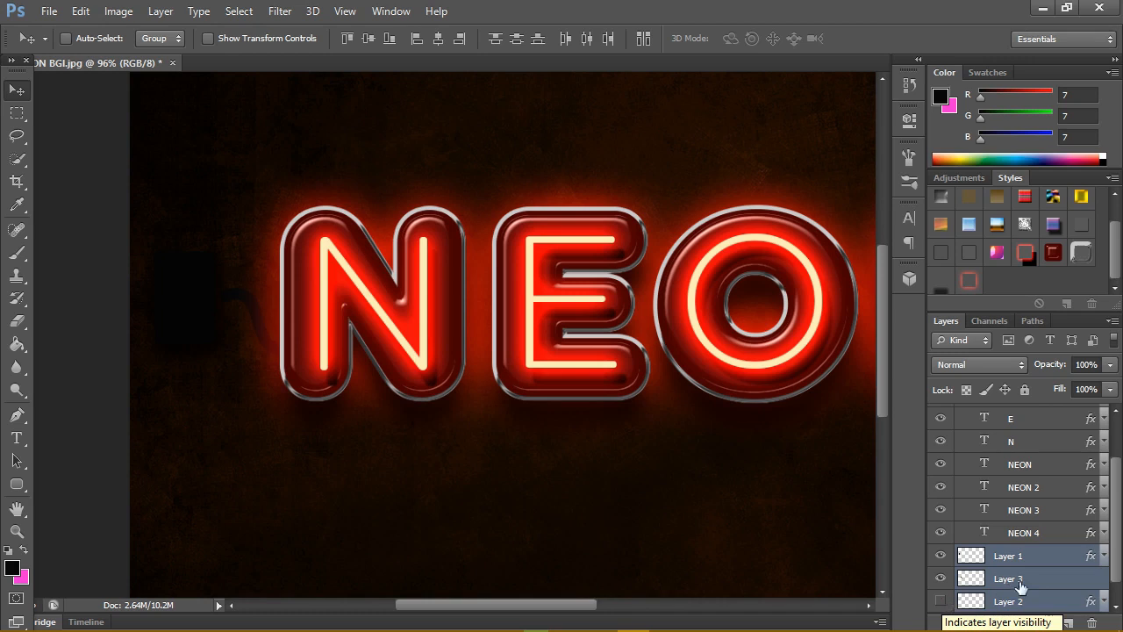
Select only Layer 3, check the cable by toggling its visibility, and show Layer 2 again
{"action": "left_click", "coordinate": [990, 583]}
{"action": "left_click", "coordinate": [941, 578]}
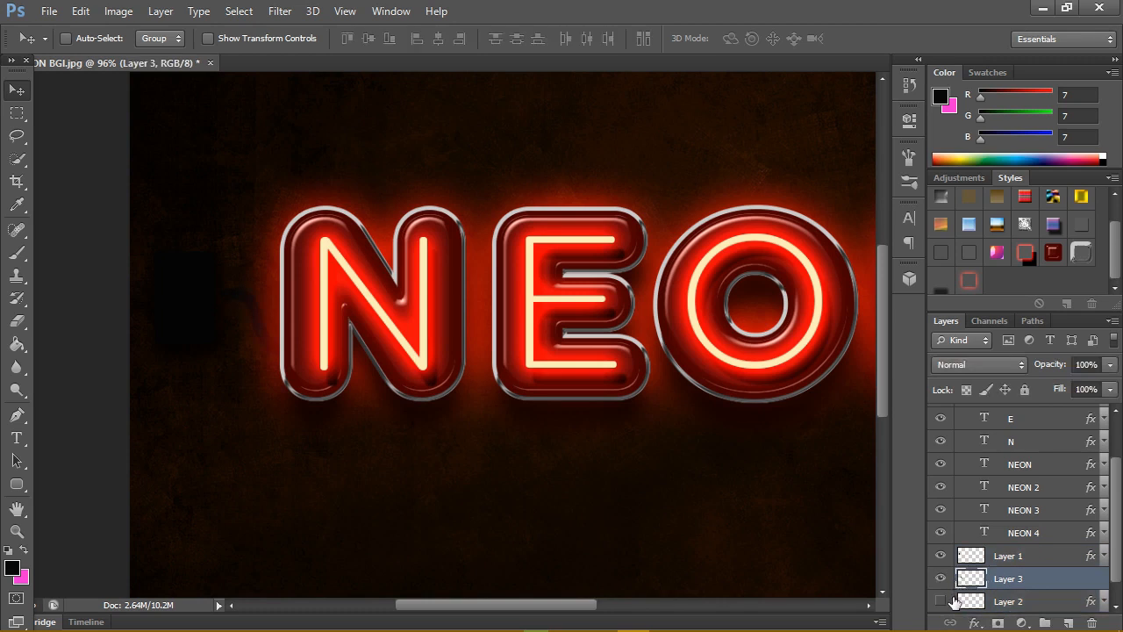
{"action": "left_click", "coordinate": [942, 601]}
{"action": "left_click", "coordinate": [944, 579]}
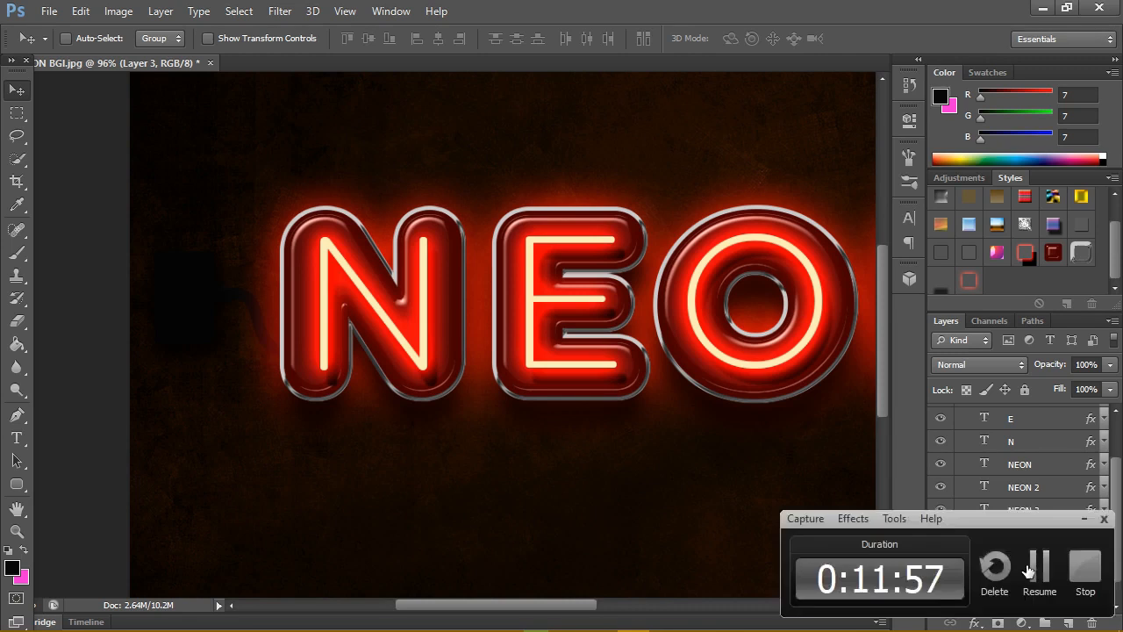
Add a drop shadow to Layer 3 with global light off, distance 22 px, spread 12% and size 40 px
{"action": "right_click", "coordinate": [1059, 586]}
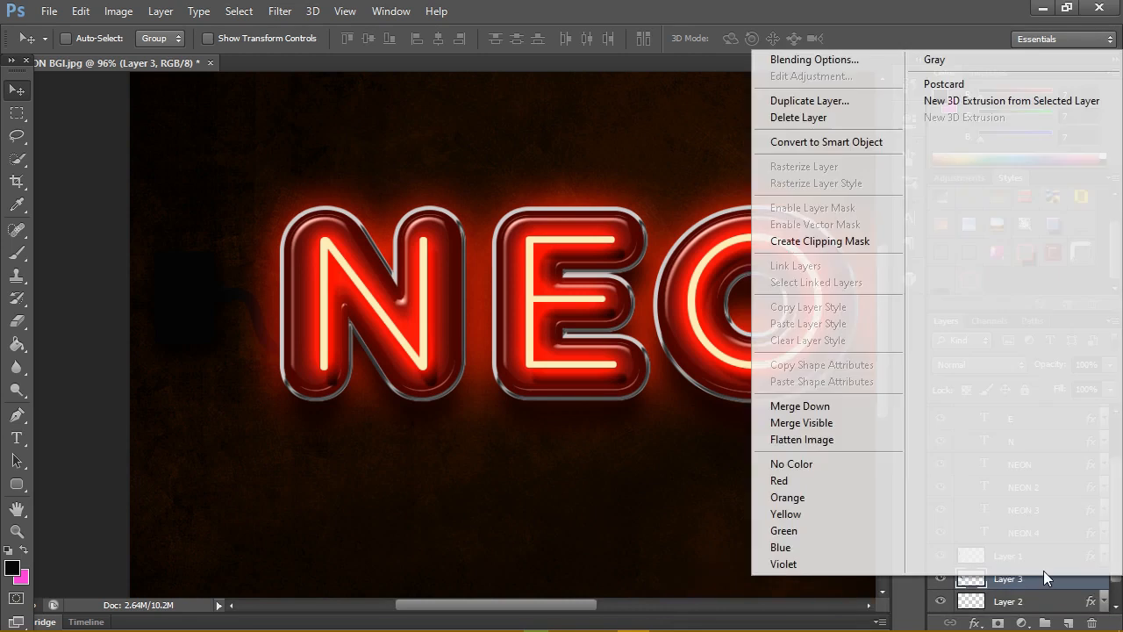
{"action": "left_click", "coordinate": [868, 61]}
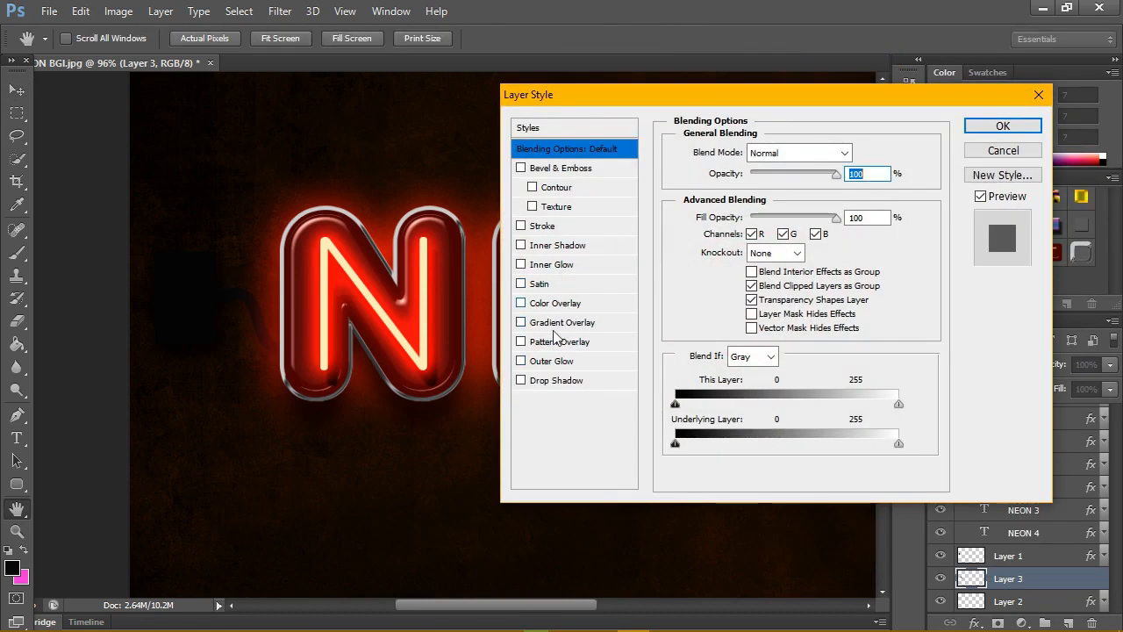
{"action": "left_click", "coordinate": [521, 380]}
{"action": "left_click", "coordinate": [561, 386]}
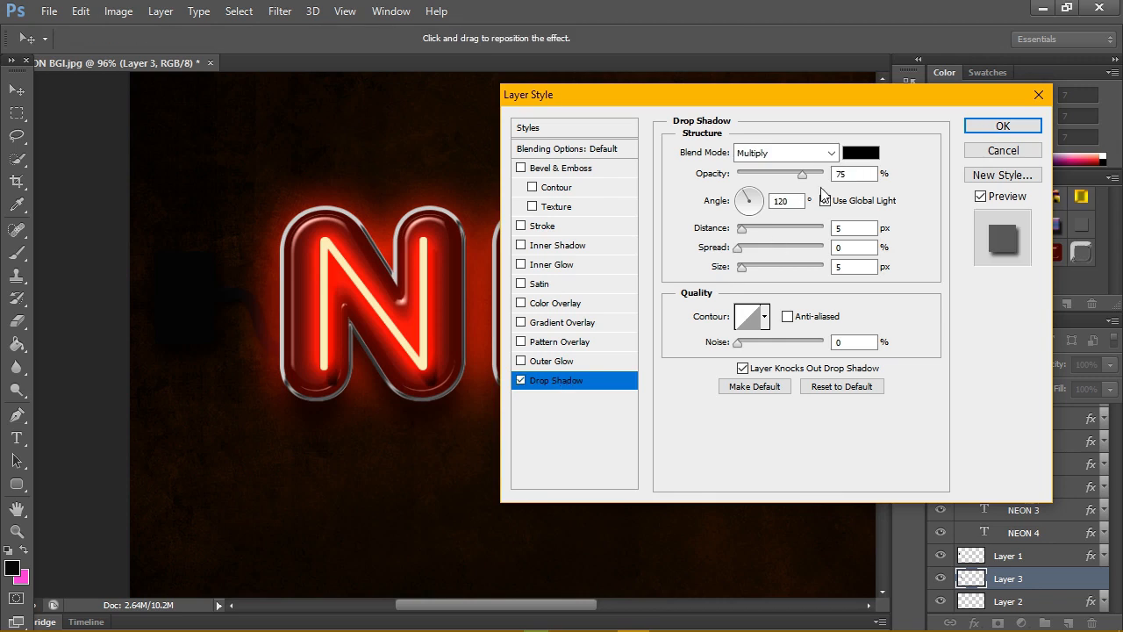
{"action": "left_click", "coordinate": [825, 201]}
{"action": "mouse_move", "coordinate": [747, 265]}
{"action": "left_mouse_down"}
{"action": "mouse_move", "coordinate": [752, 233]}
{"action": "mouse_move", "coordinate": [754, 266]}
{"action": "mouse_move", "coordinate": [747, 251]}
{"action": "left_mouse_up"}
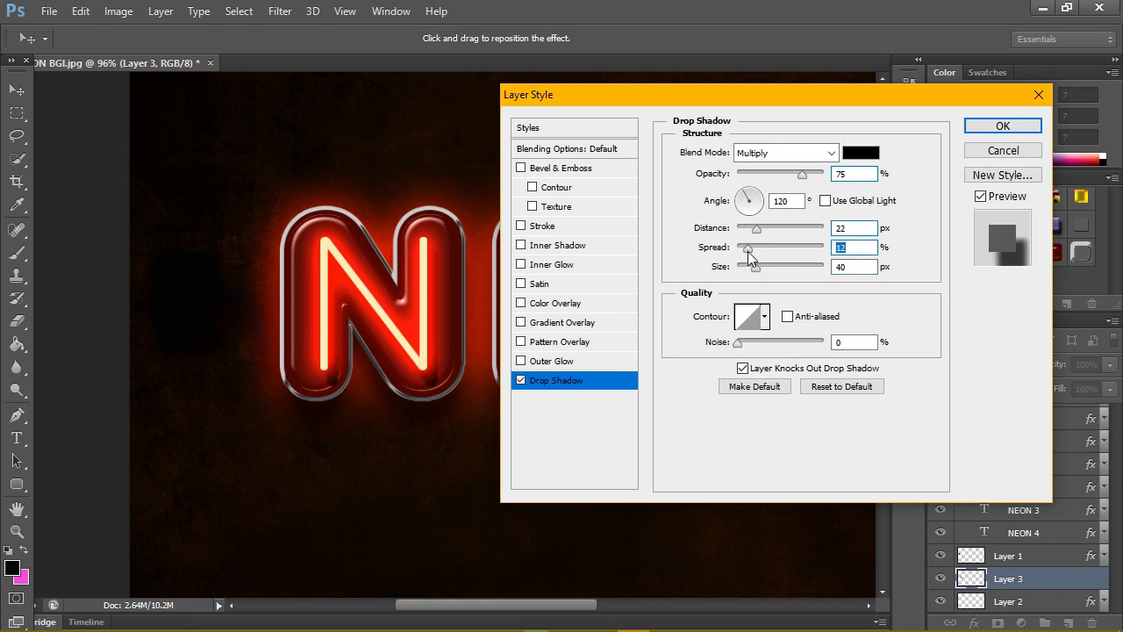
{"action": "left_click", "coordinate": [993, 126]}
Review the whole sign fitted to the screen and at 100% zoom, with the interface panels collapsed and hidden
{"action": "left_click", "coordinate": [17, 531]}
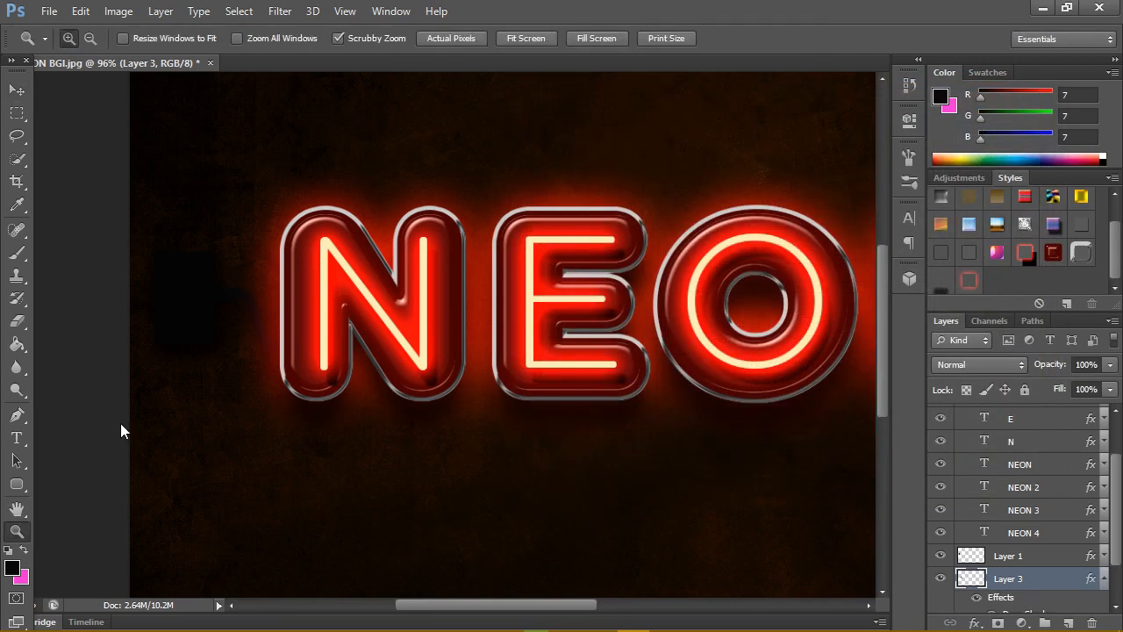
{"action": "left_click", "coordinate": [532, 33]}
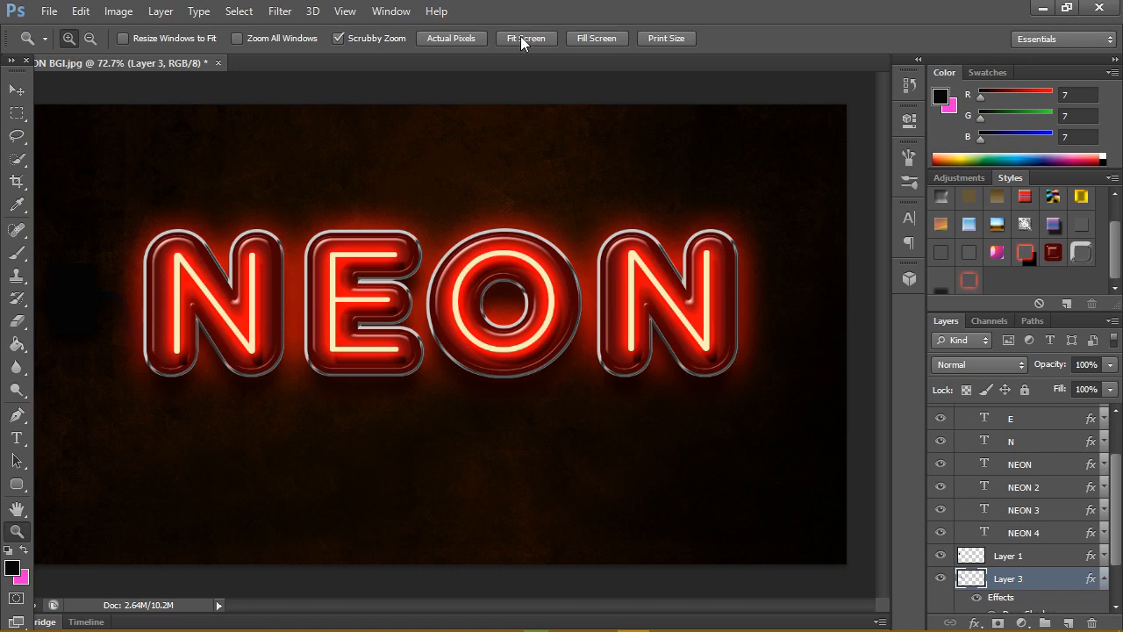
{"action": "left_click", "coordinate": [451, 39]}
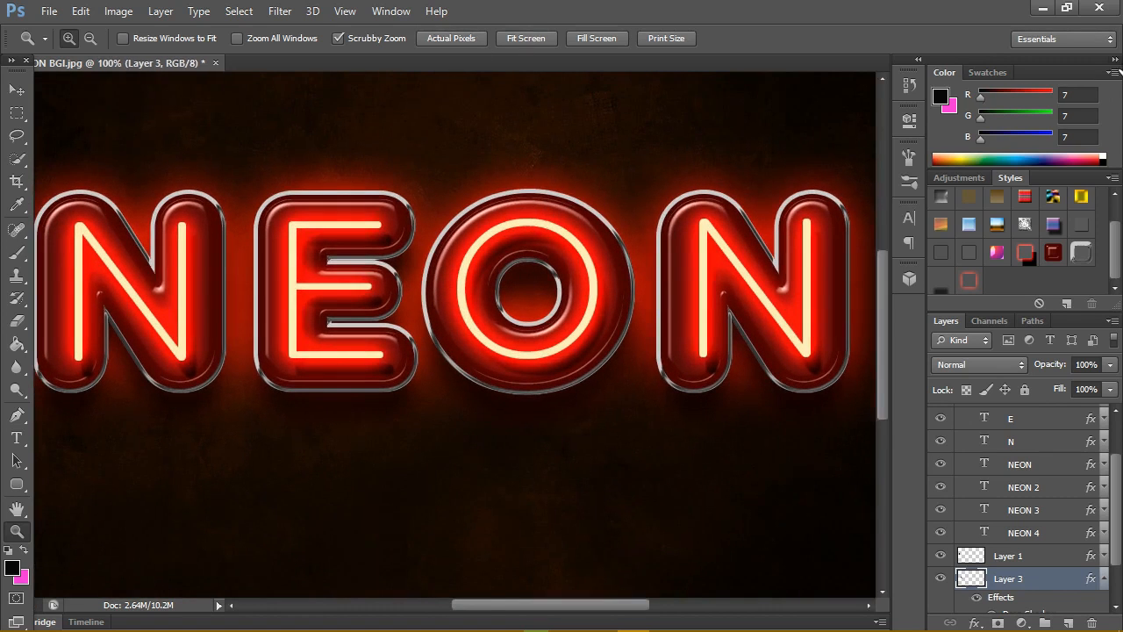
{"action": "left_click", "coordinate": [1115, 58]}
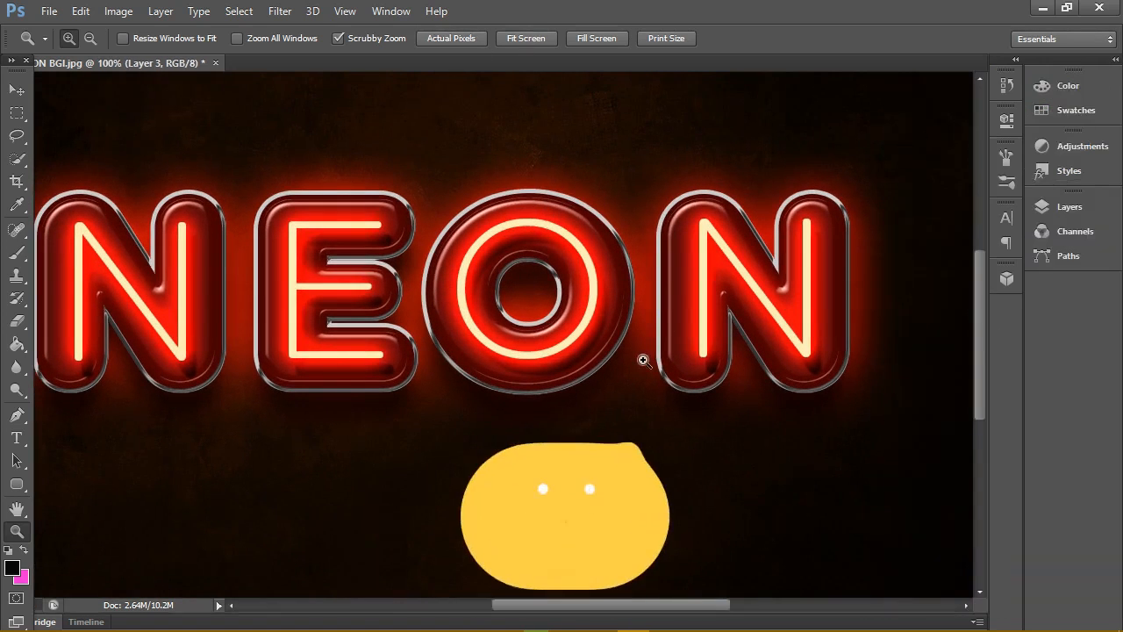
{"action": "key", "text": "Tab"}
{"action": "left_click_drag", "start_coordinate": [742, 621], "coordinate": [710, 616]}
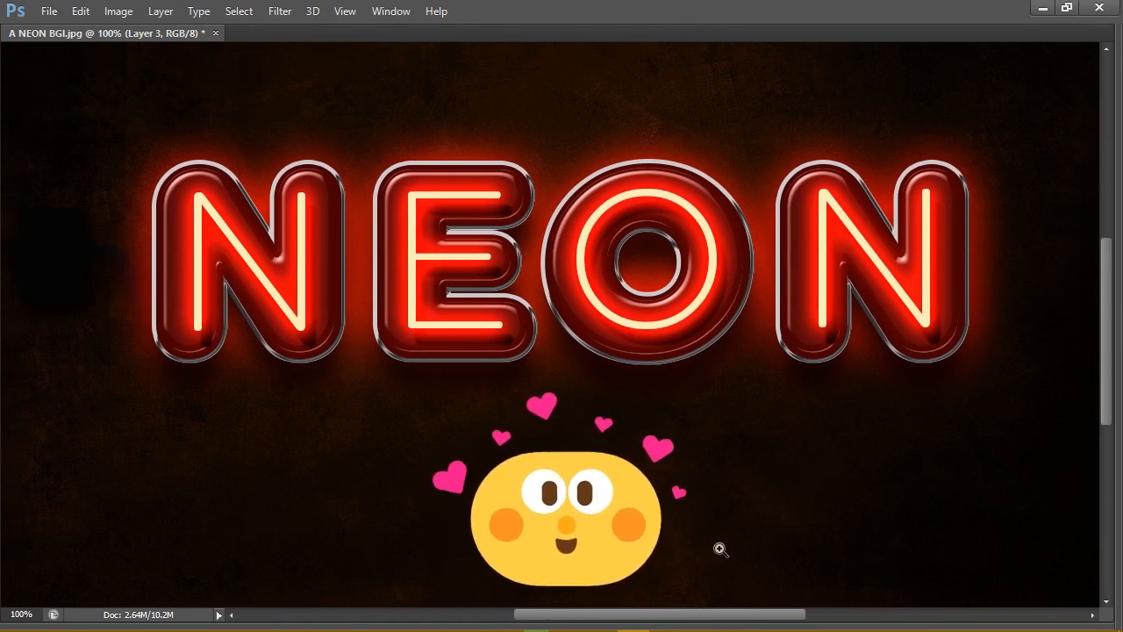